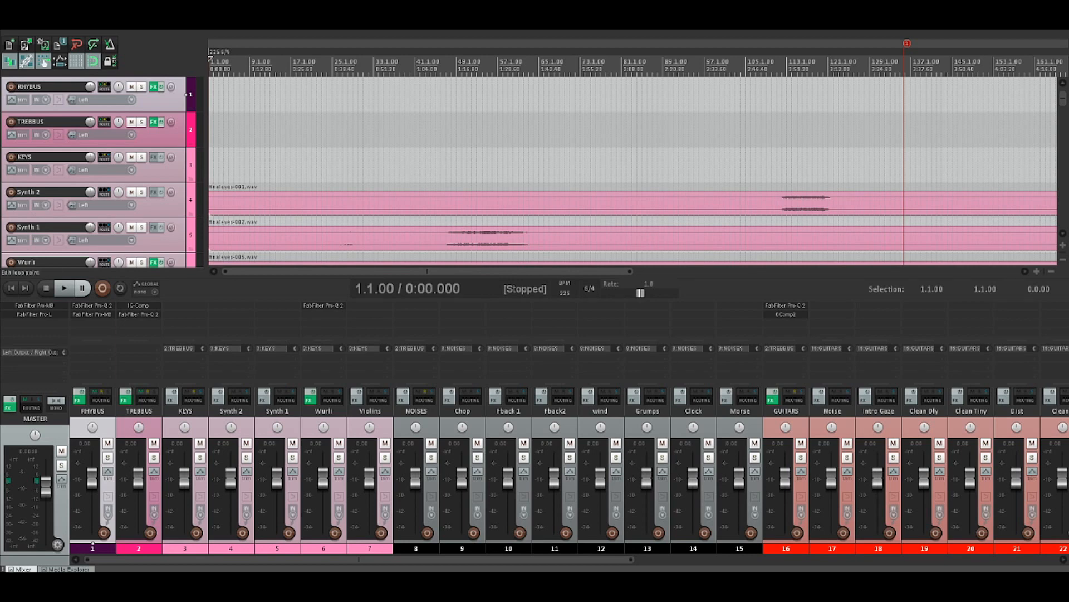
Look through the upper part of the track list, from the RHYBUS bus to the GUITARS bus
scroll(633, 170, "down", 3)
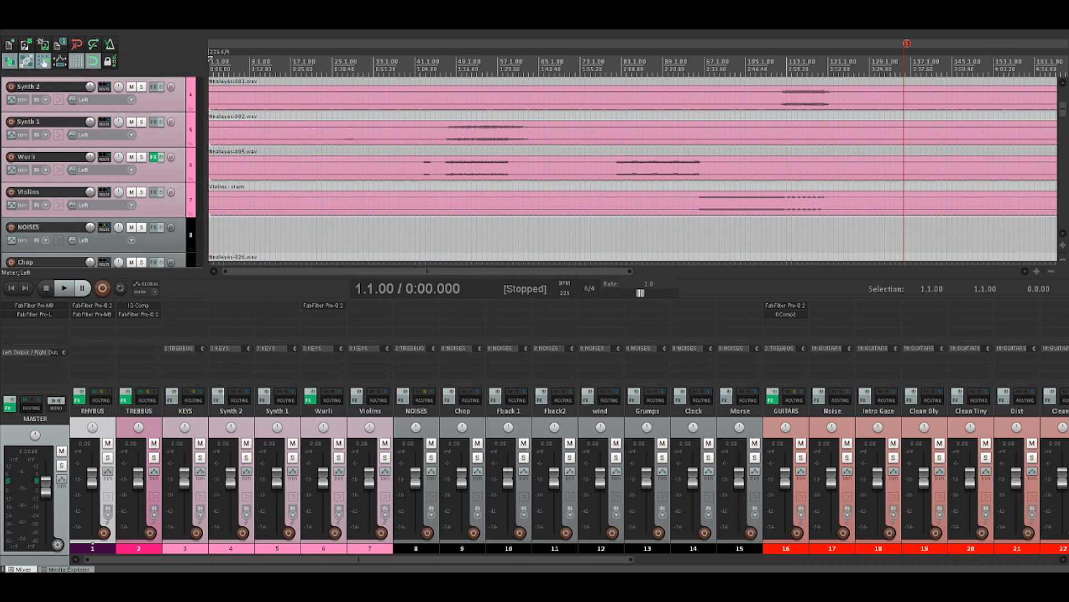
scroll(633, 170, "down", 3)
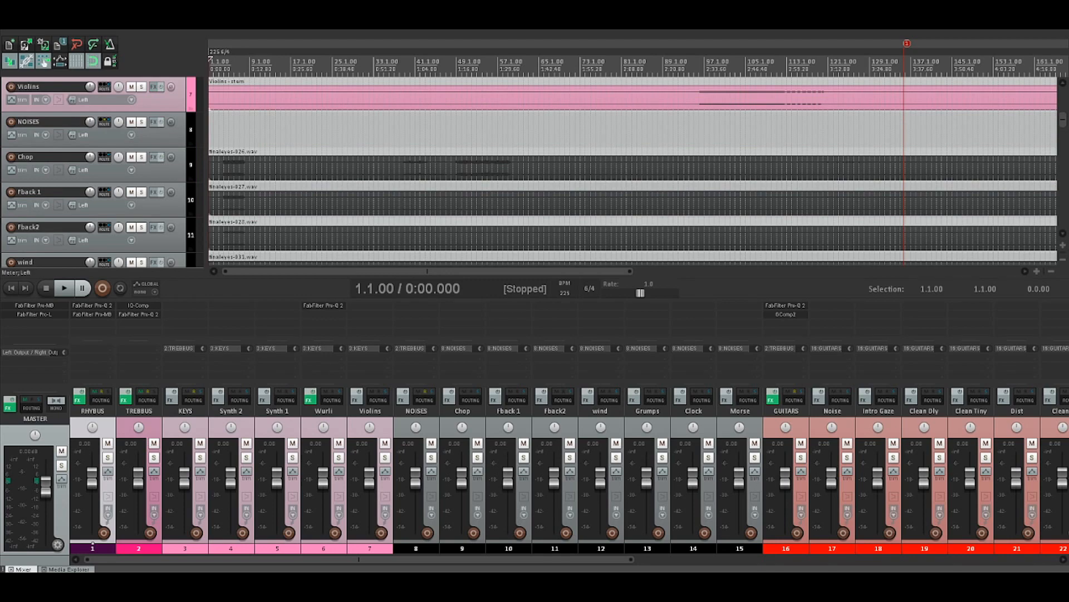
scroll(634, 169, "down", 9)
scroll(634, 170, "down", 13)
scroll(634, 170, "up", 17)
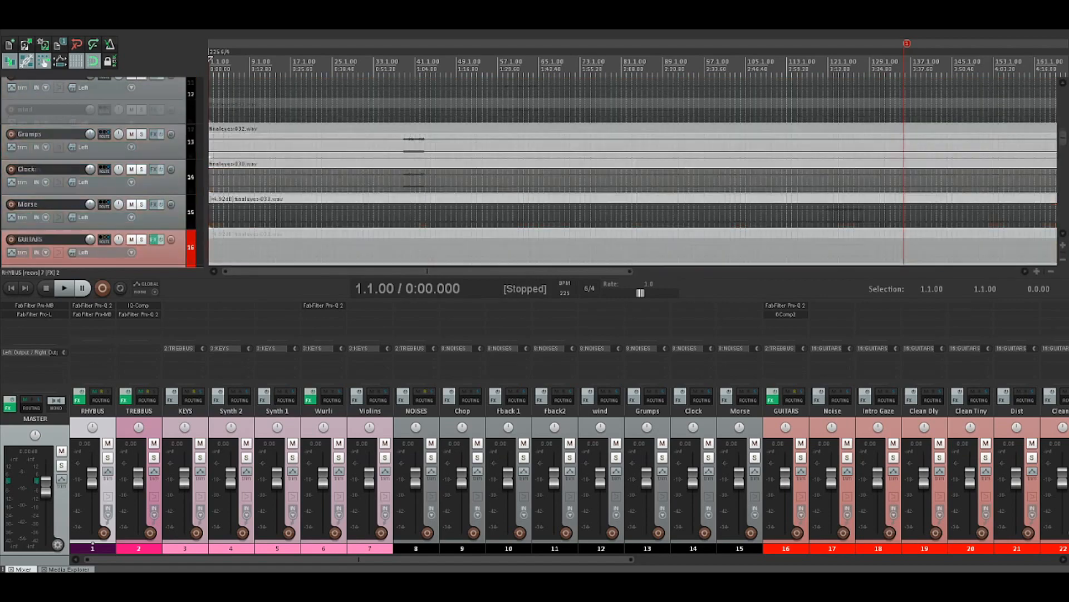
scroll(633, 170, "up", 11)
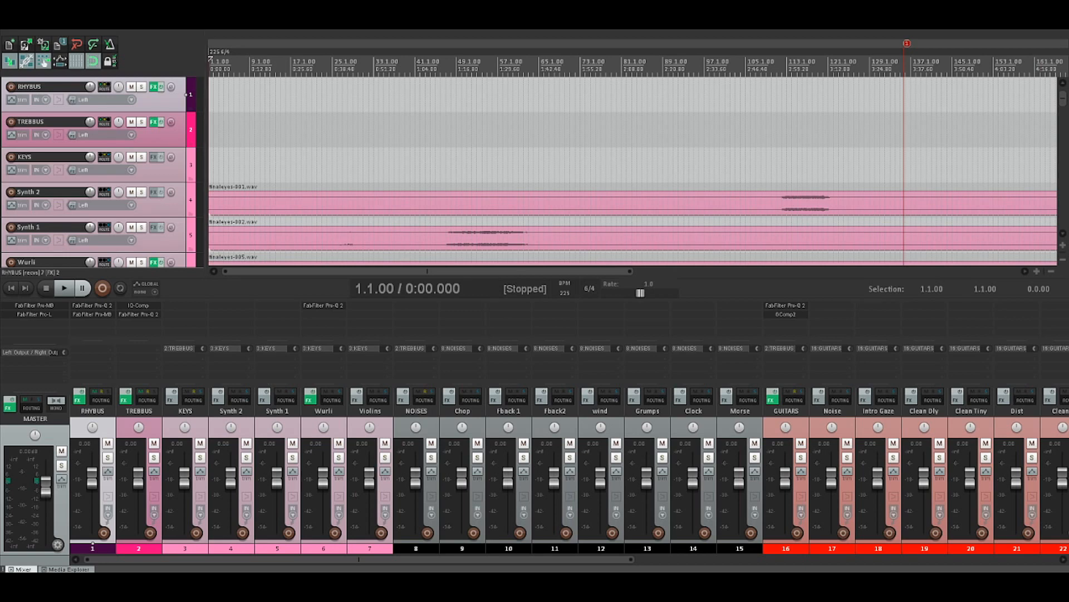
Turn off auto-crossfade, item grouping and ripple editing, and look through the guitar and drum tracks down to Bass
key("alt+x")
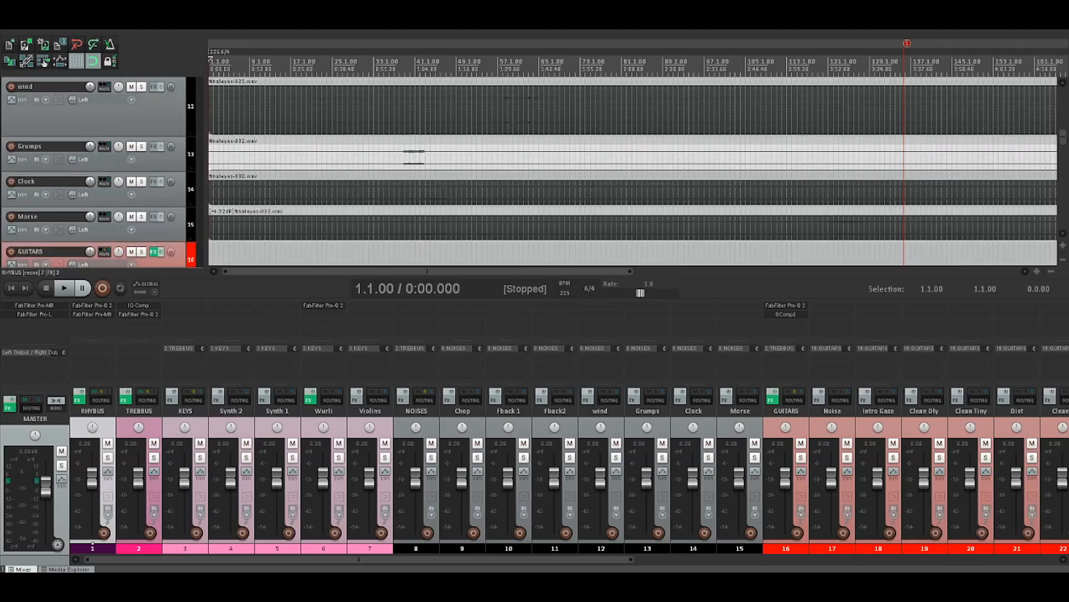
scroll(635, 171, "down", 3)
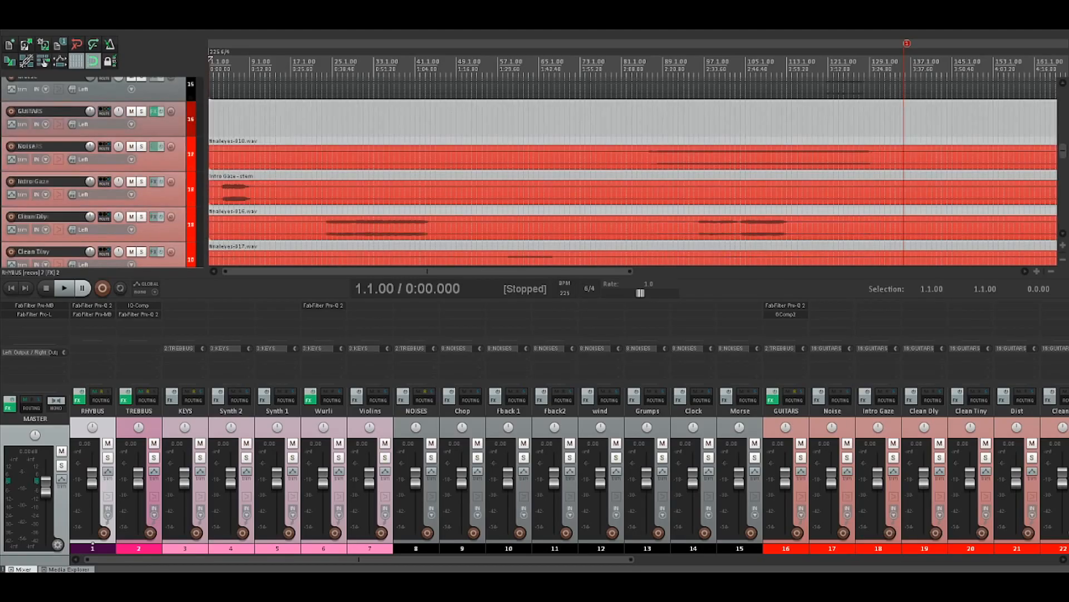
scroll(633, 171, "down", 3)
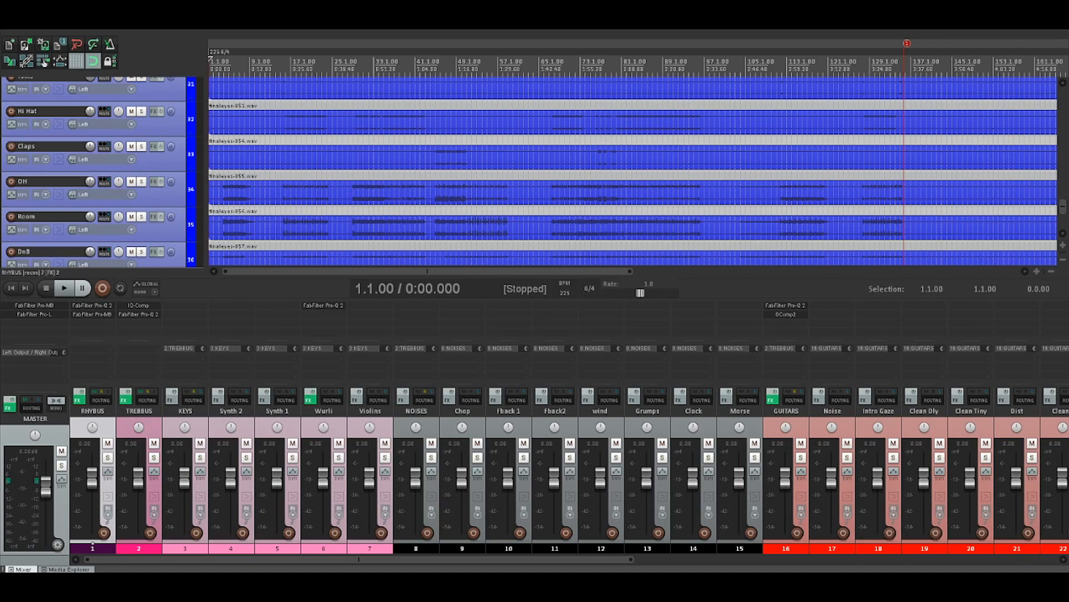
scroll(633, 171, "down", 1)
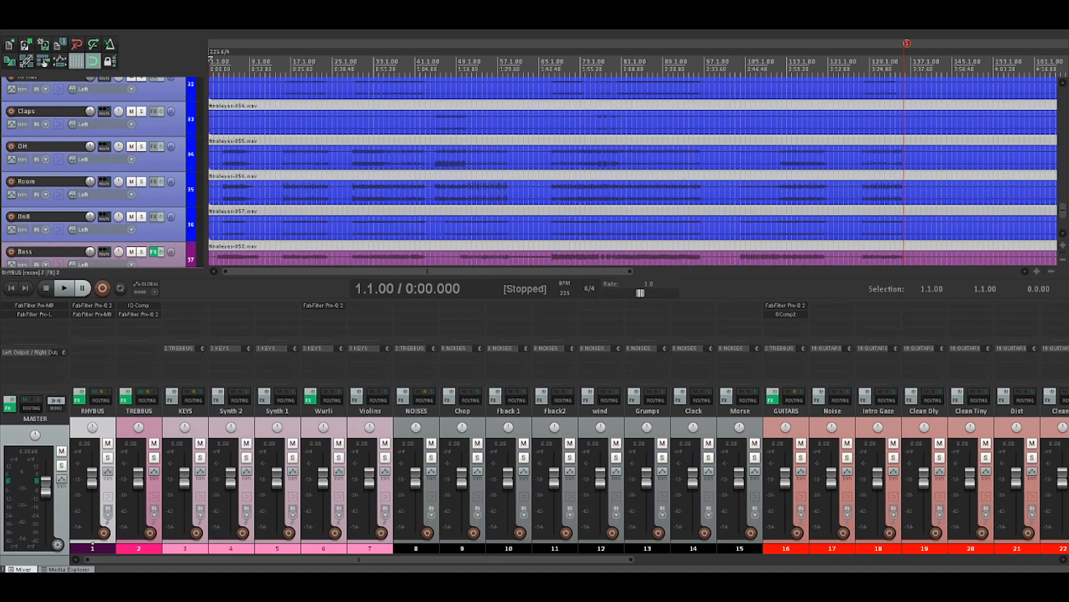
Solo the drum tracks from Breakbeat to DnB, listen from the project start and from 15.1.00, and clear the solos
left_click_drag(358, 559, 781, 559)
left_click(538, 543)
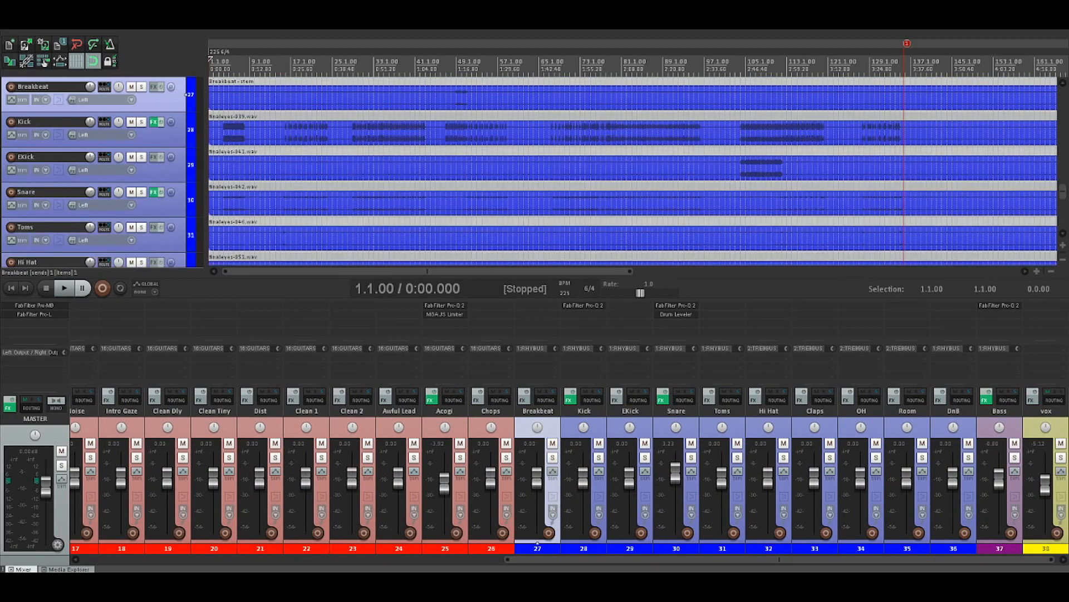
left_click(954, 548, "shift")
left_click(968, 457)
key("space")
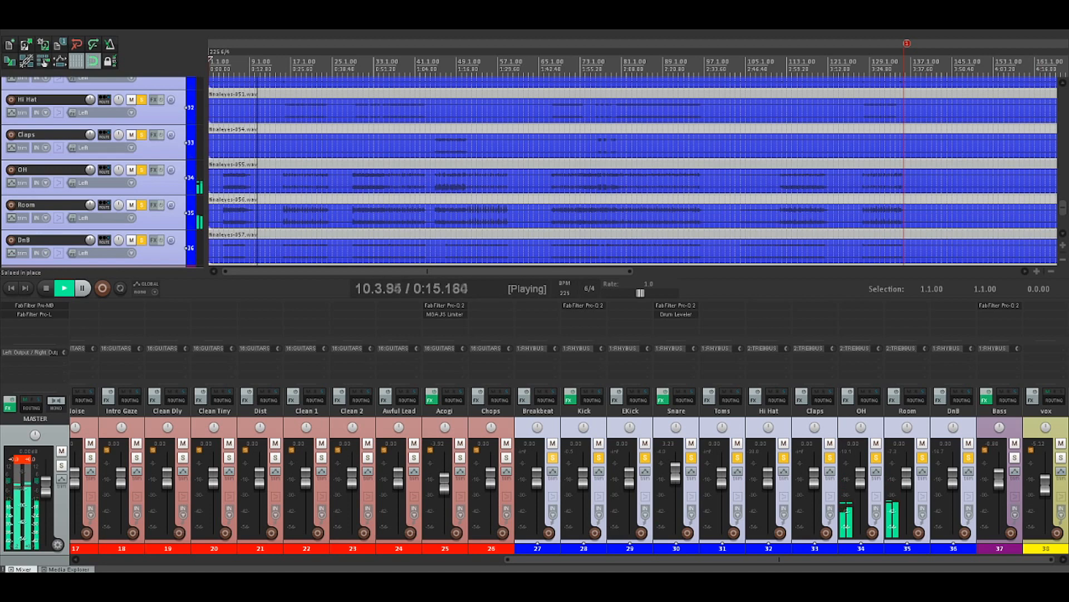
left_click(281, 64)
key("space")
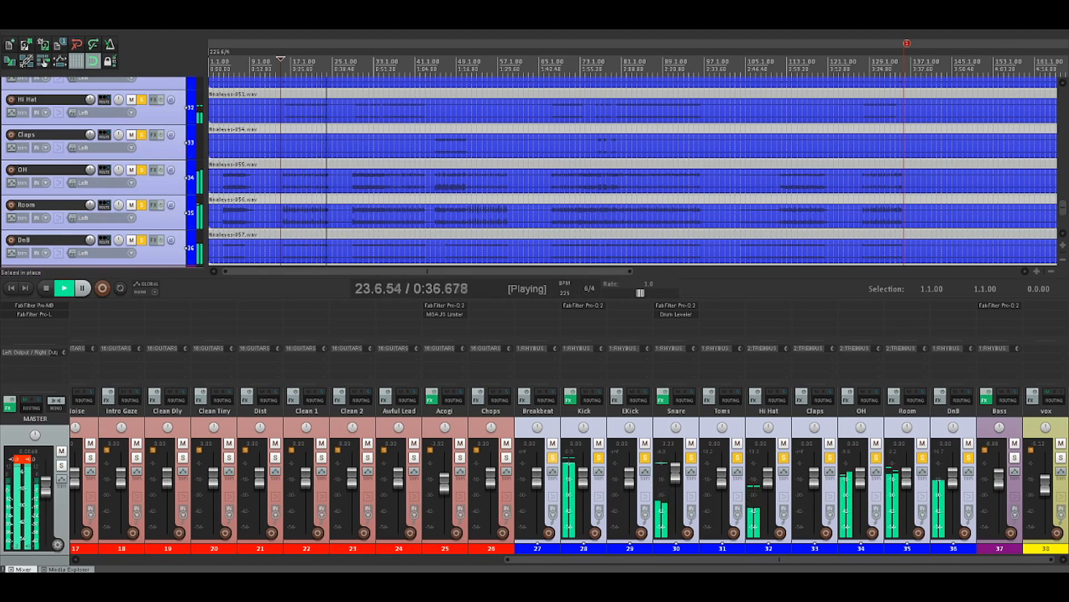
key("space")
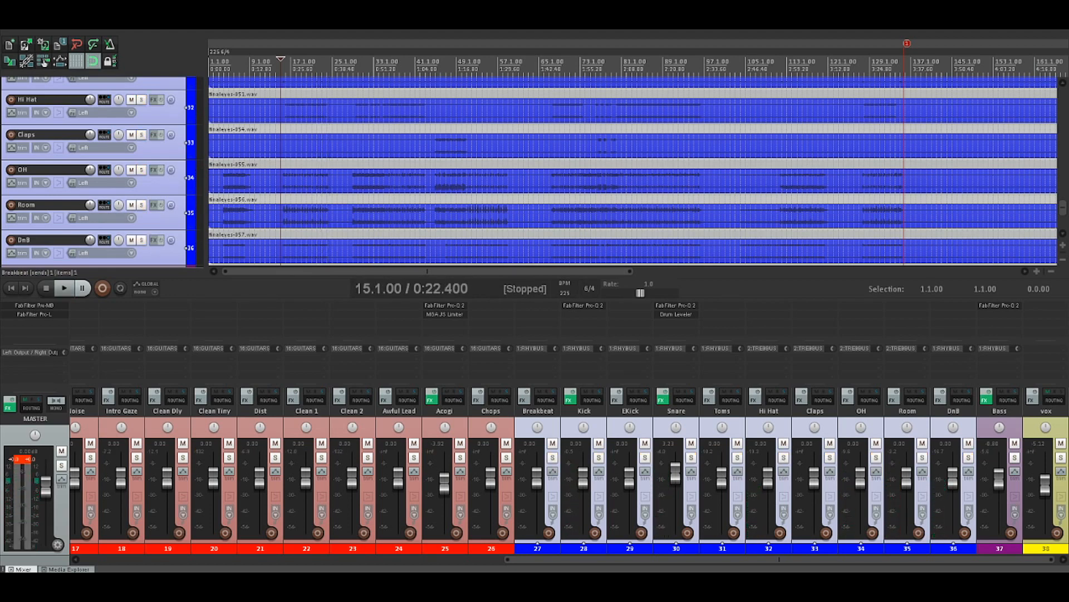
key("F6")
key("F6")
Solo the Kick track, listen to it from 16.1.00 and from 29.1.00, and clear its solo
left_click(584, 411)
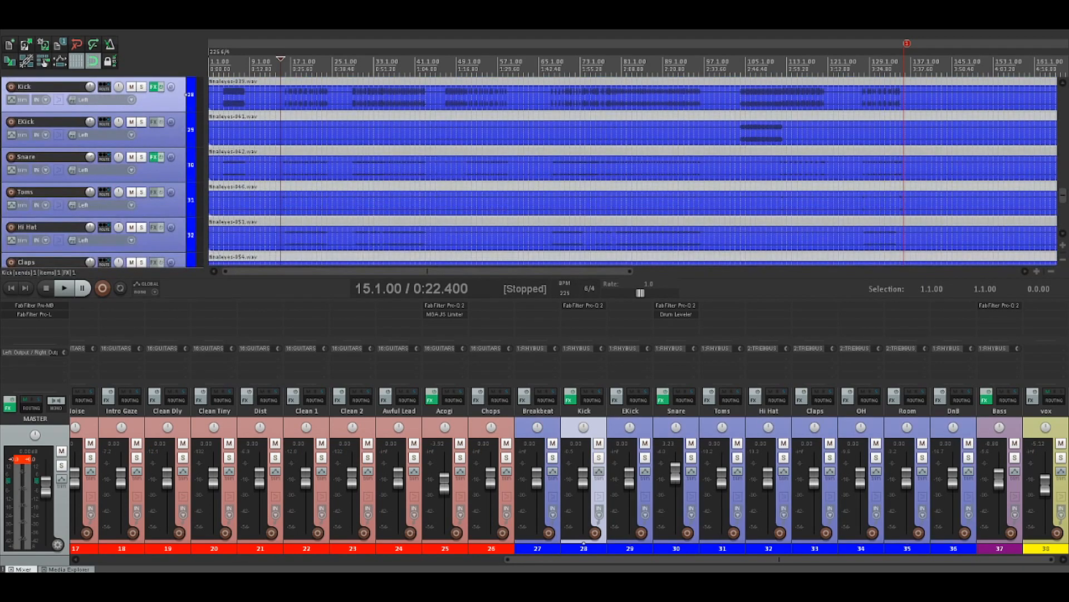
key("F6")
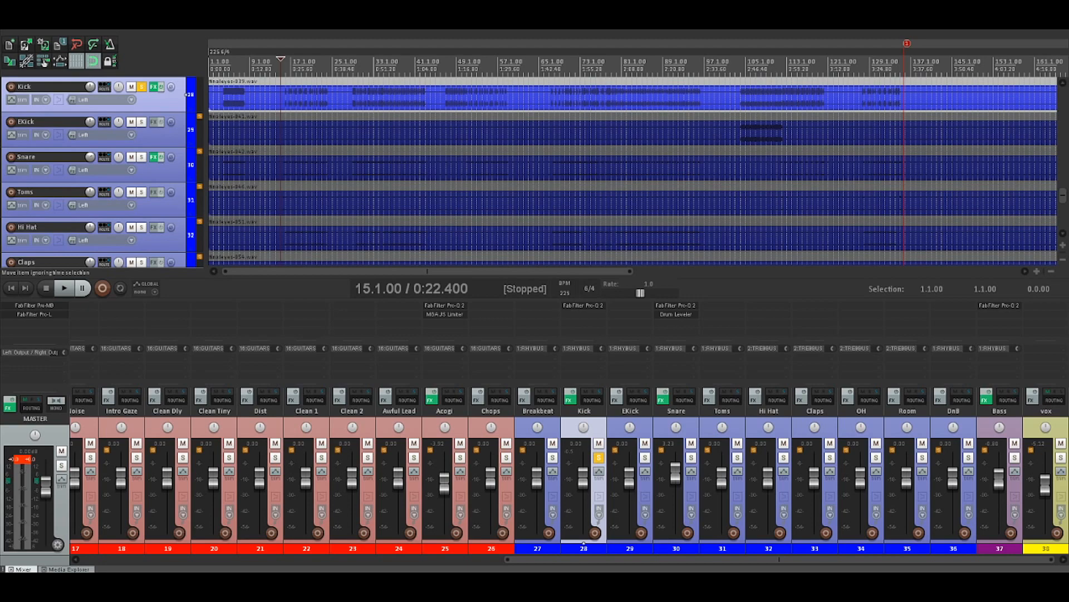
left_click(286, 97)
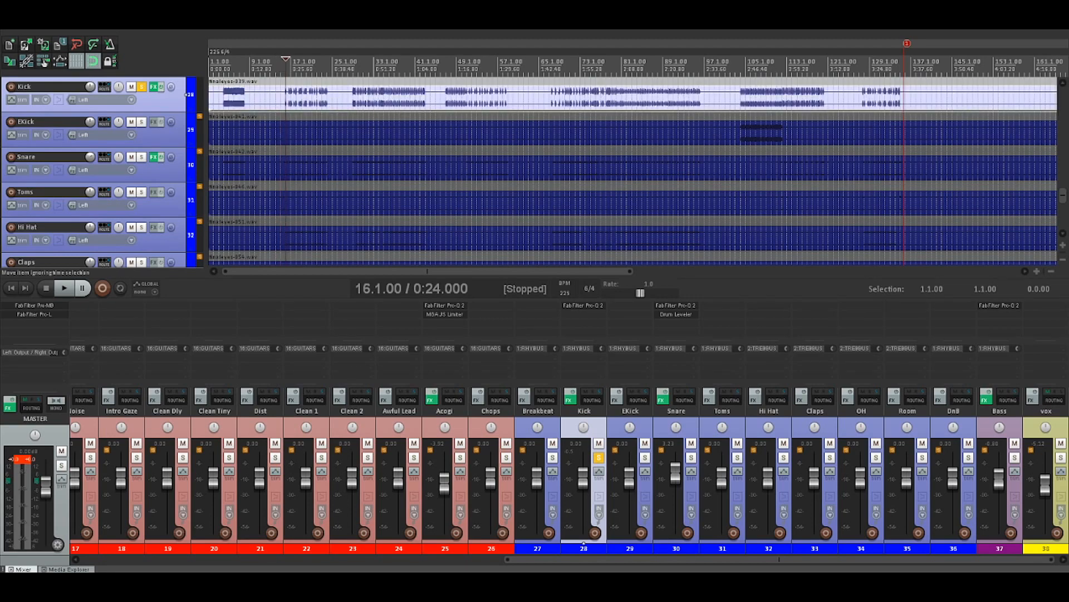
key("space")
scroll(286, 98, "up", 3)
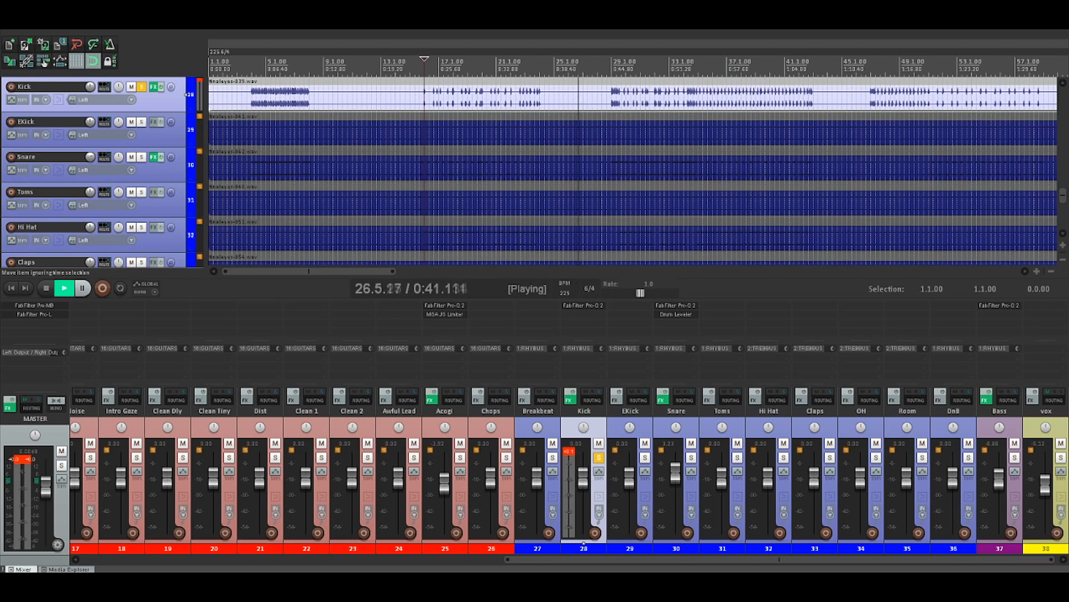
left_click(613, 93)
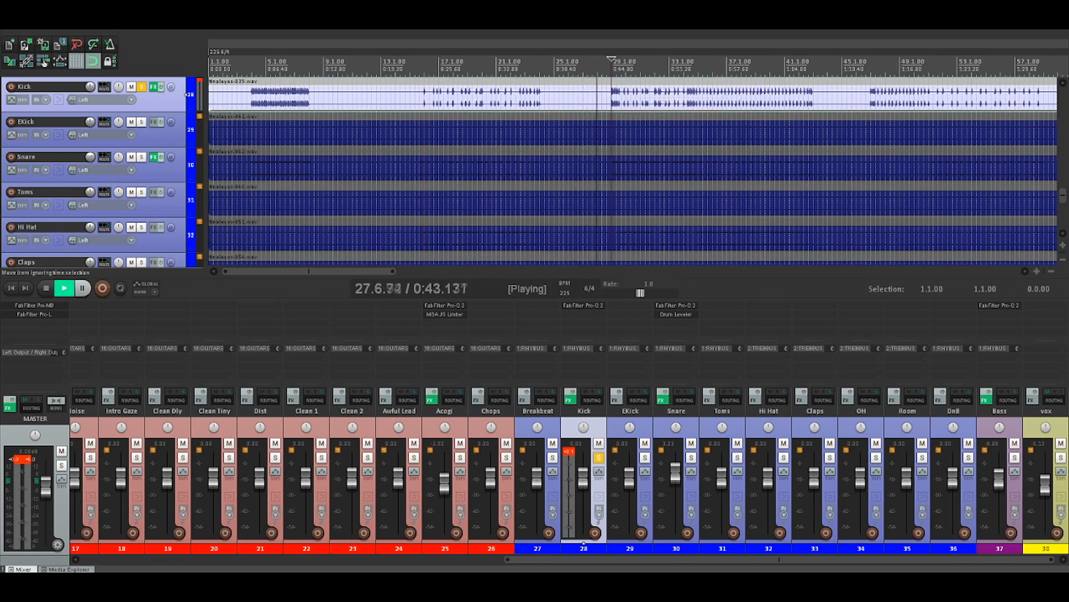
key("space")
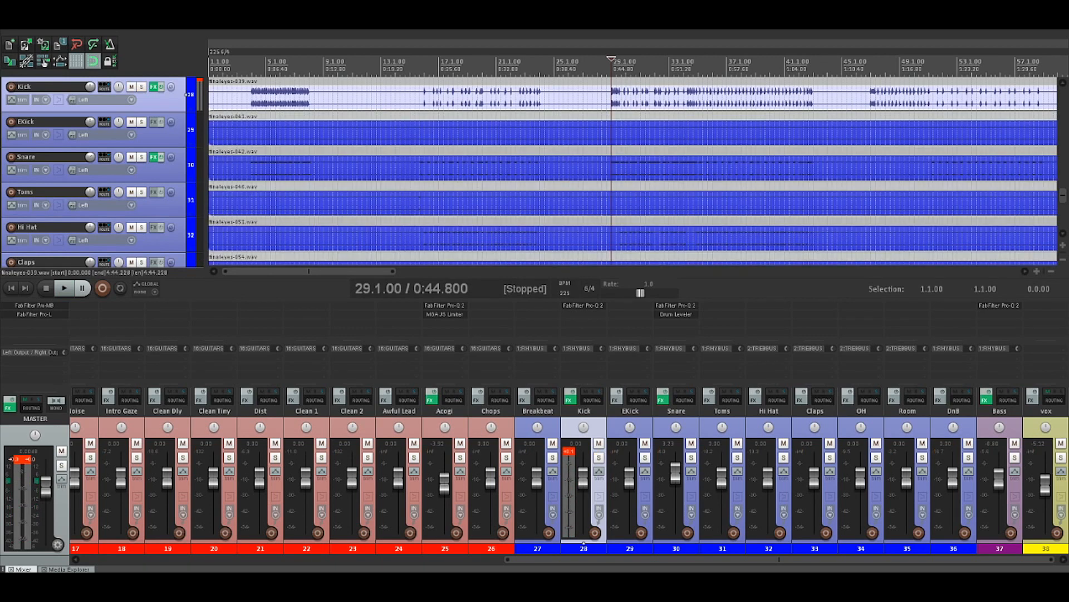
Solo the Snare track, play it from 29.1.00, and unsolo it
left_click(186, 165)
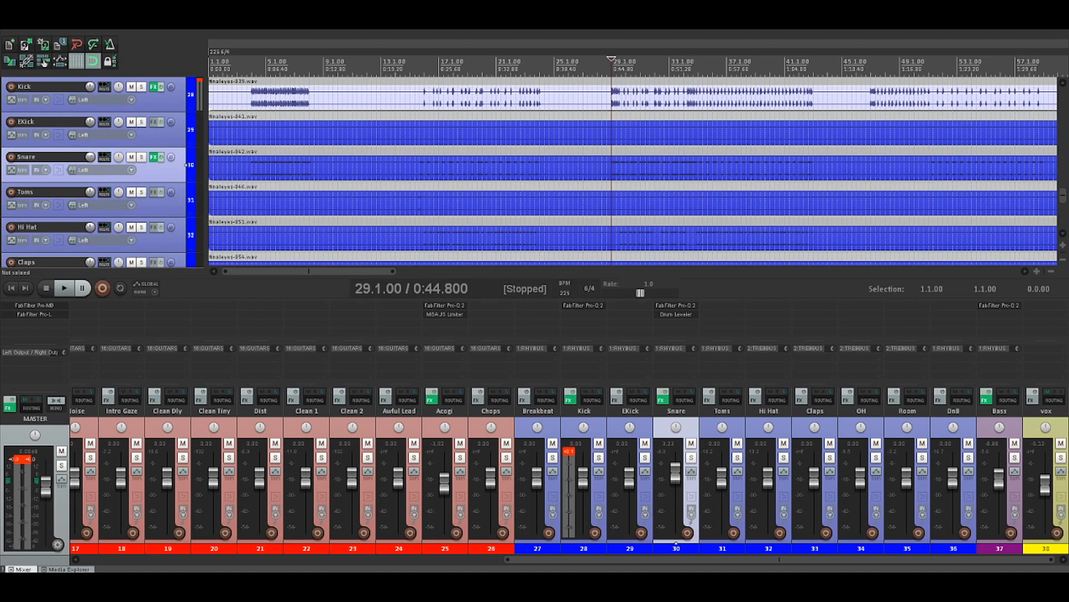
left_click(142, 157)
key("space")
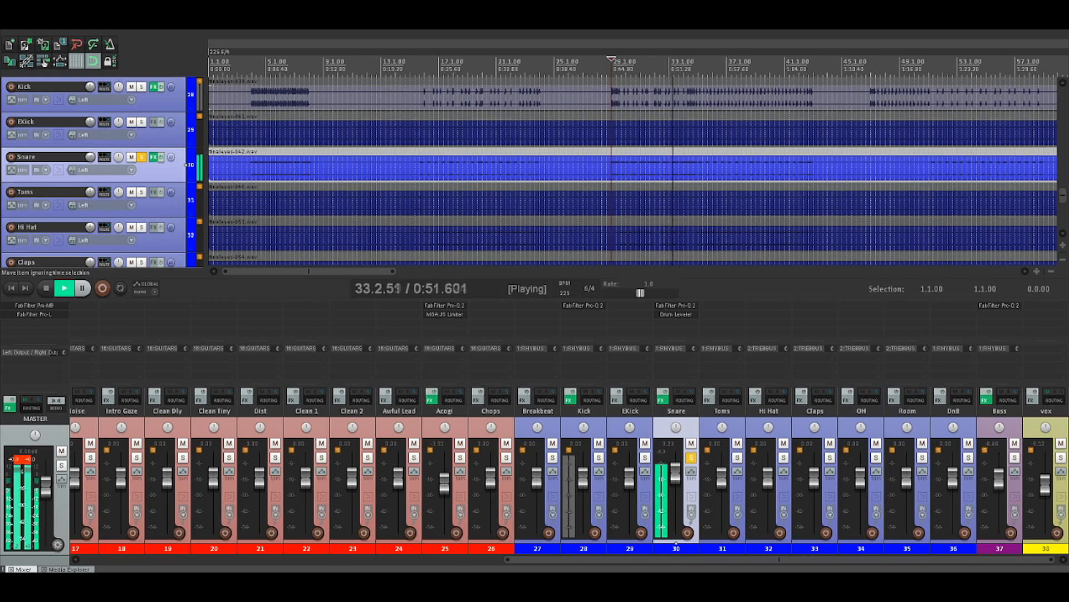
key("space")
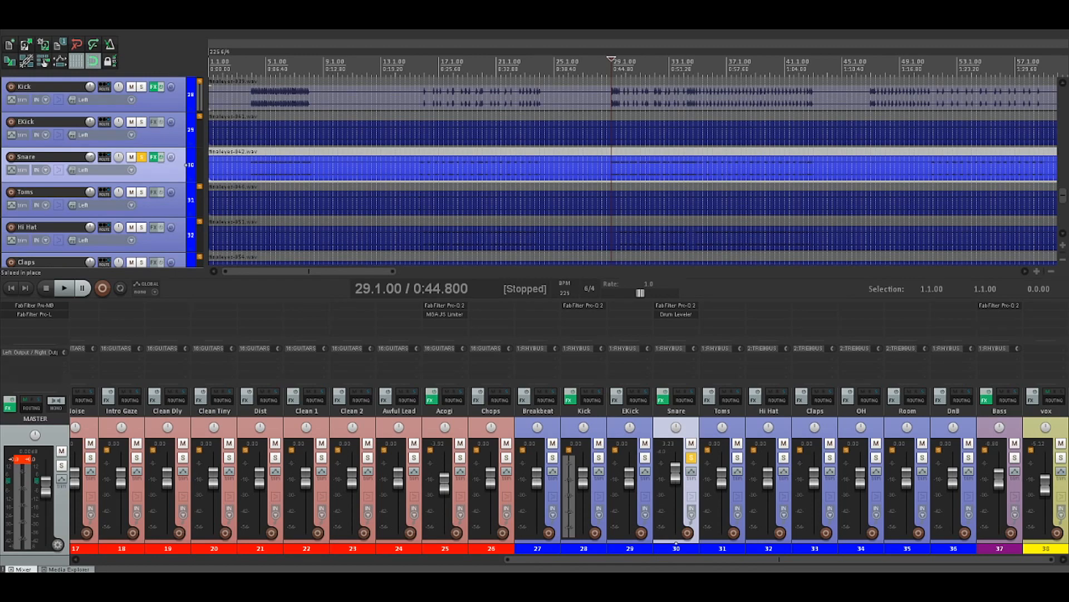
left_click(691, 458)
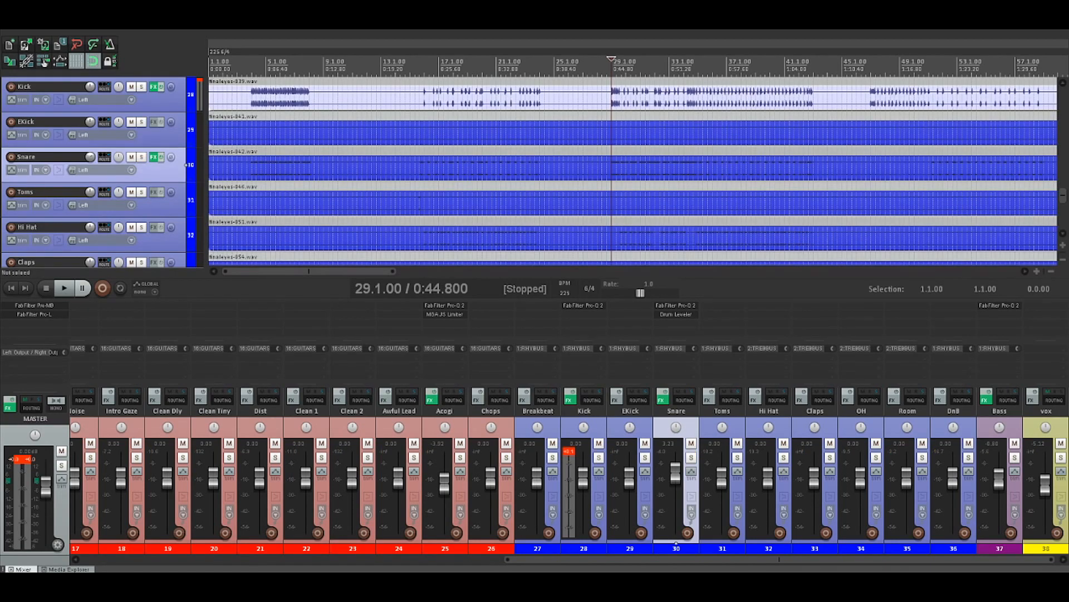
Solo Kick and Snare together, play them from 29.1.00, drop the Kick during playback, and clear the remaining solo
left_click(599, 457)
left_click(599, 457)
key("space")
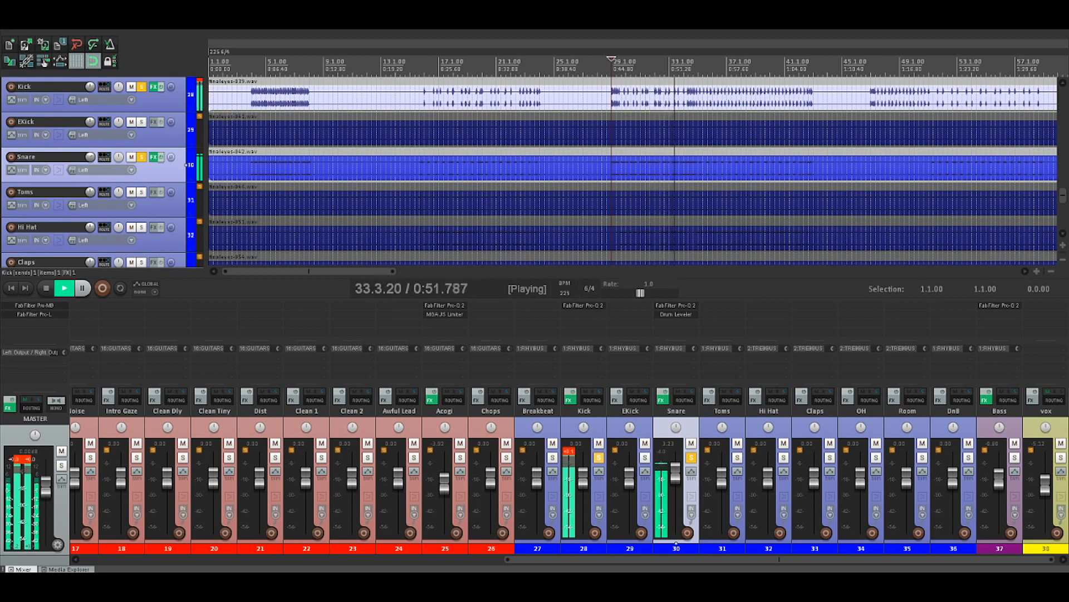
left_click(599, 458)
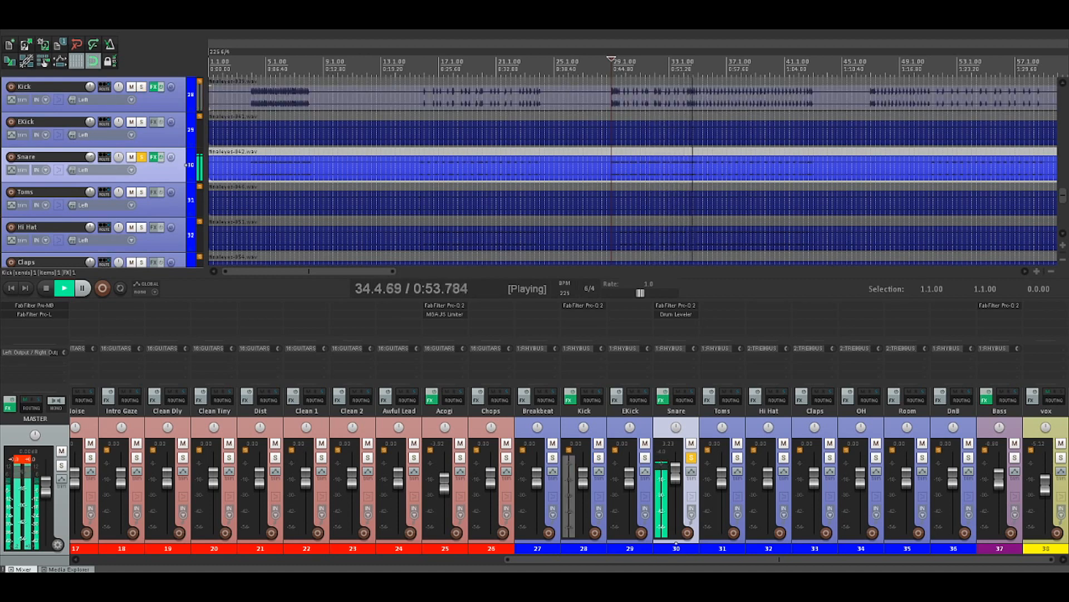
key("space")
left_click(691, 458)
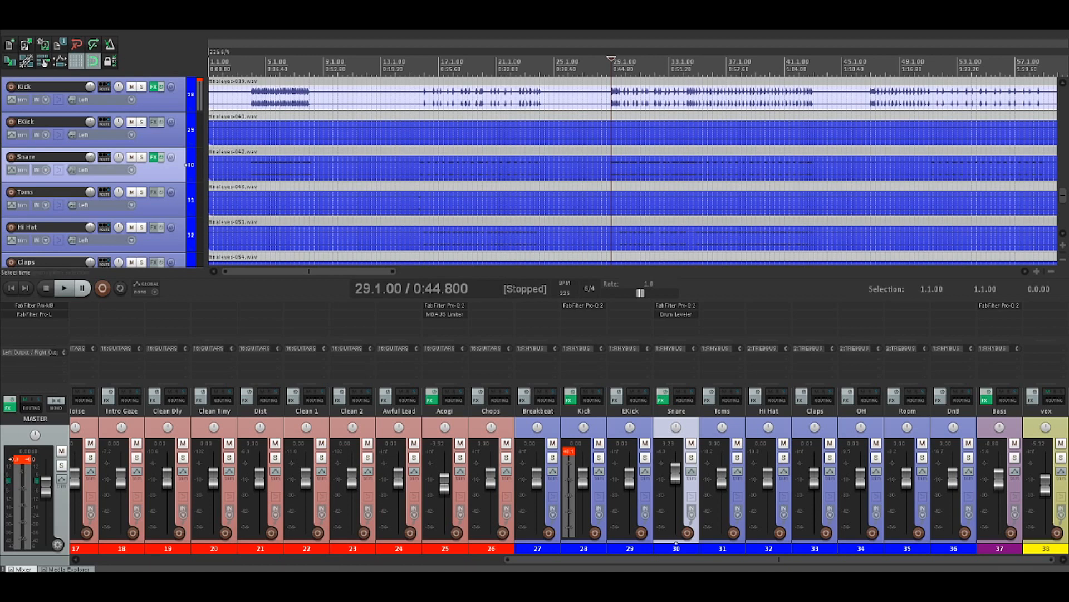
Select the Toms track and enlarge its height so its waveform fills most of the arrange view
scroll(611, 171, "down", 2)
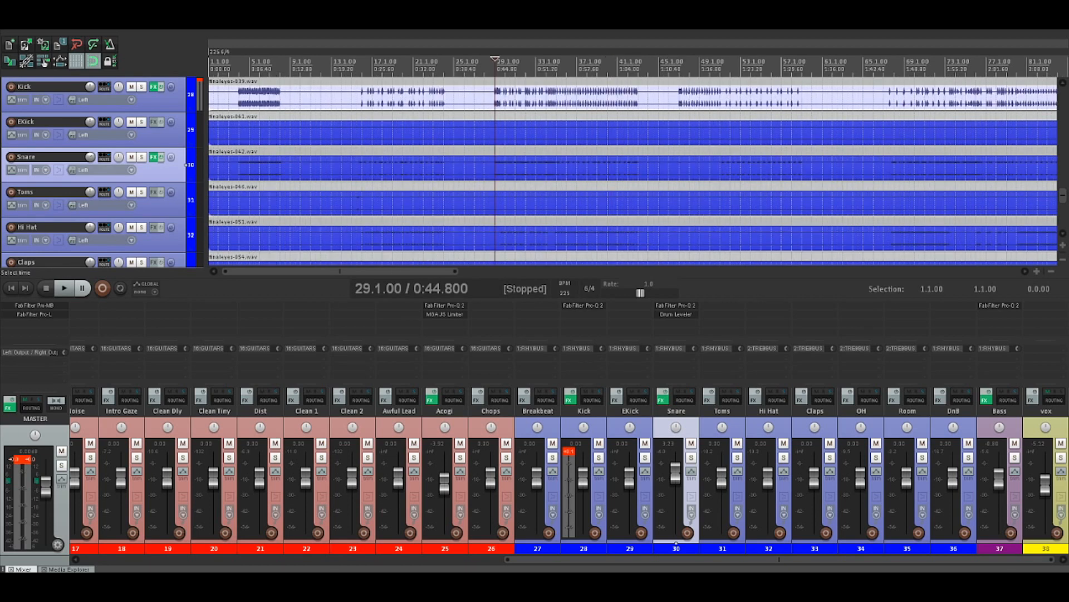
scroll(187, 165, "down", 1)
left_click(186, 200)
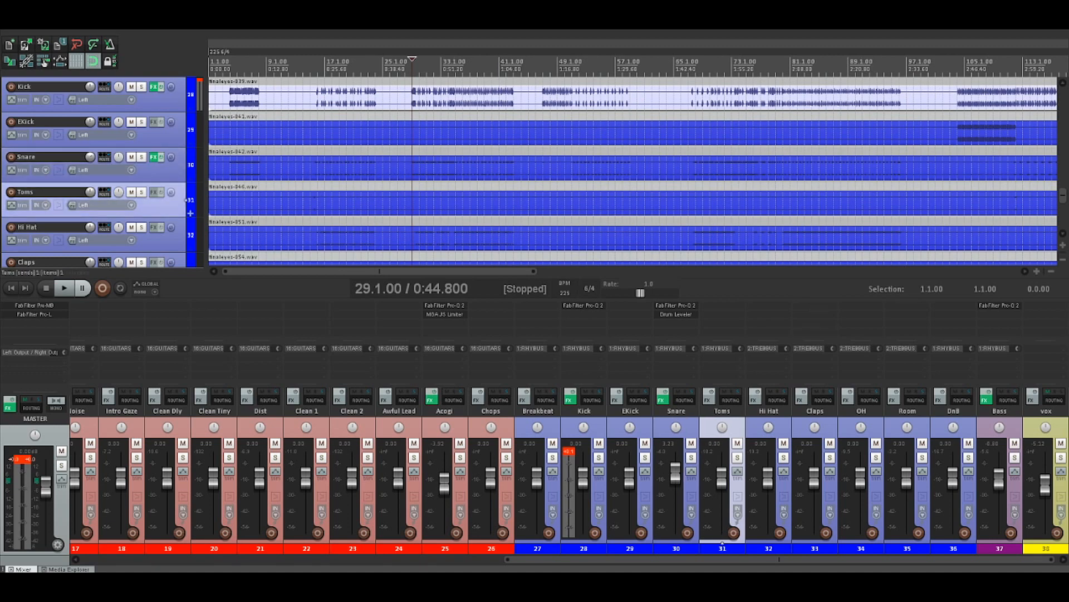
left_click_drag(111, 217, 112, 268)
scroll(501, 195, "down", 2)
scroll(281, 195, "up", 1)
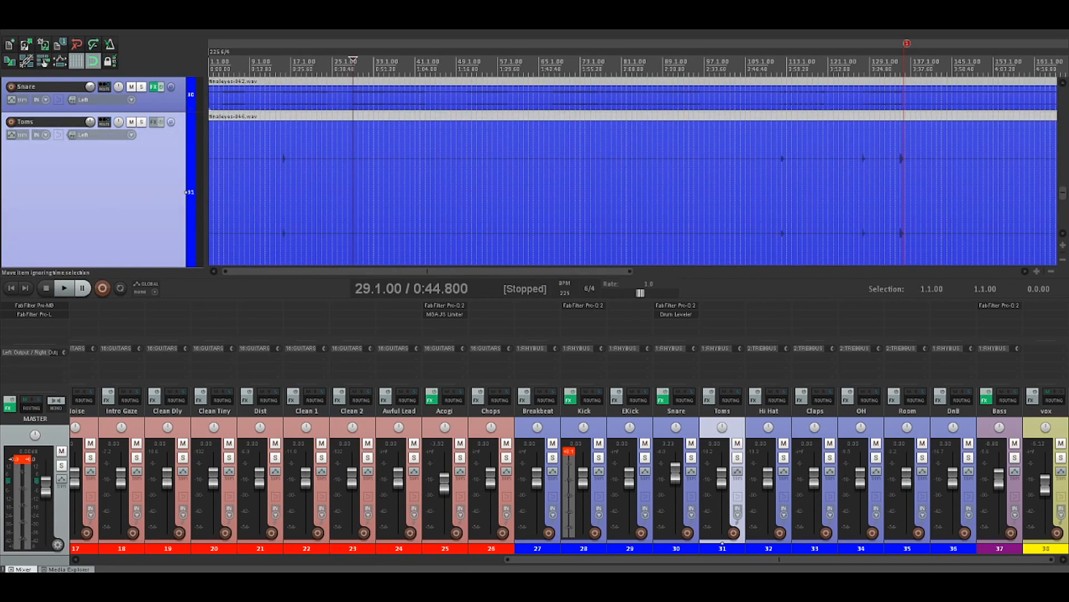
Solo the Toms track, audition its first three fills from 15.1.00 through 127.1.00, and clear the solo
left_click(280, 195)
key("F6")
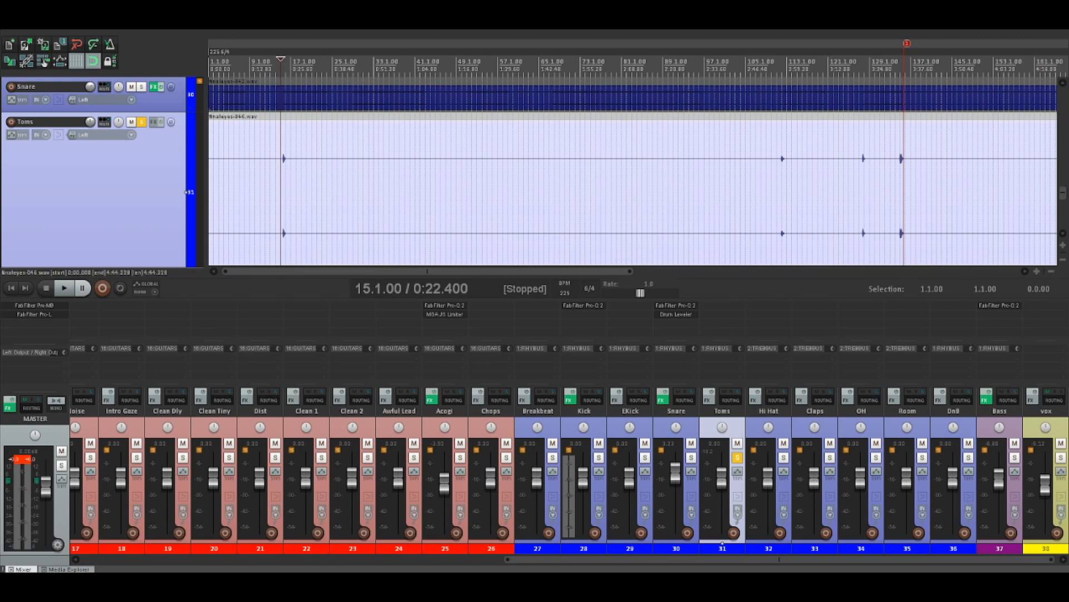
key("space")
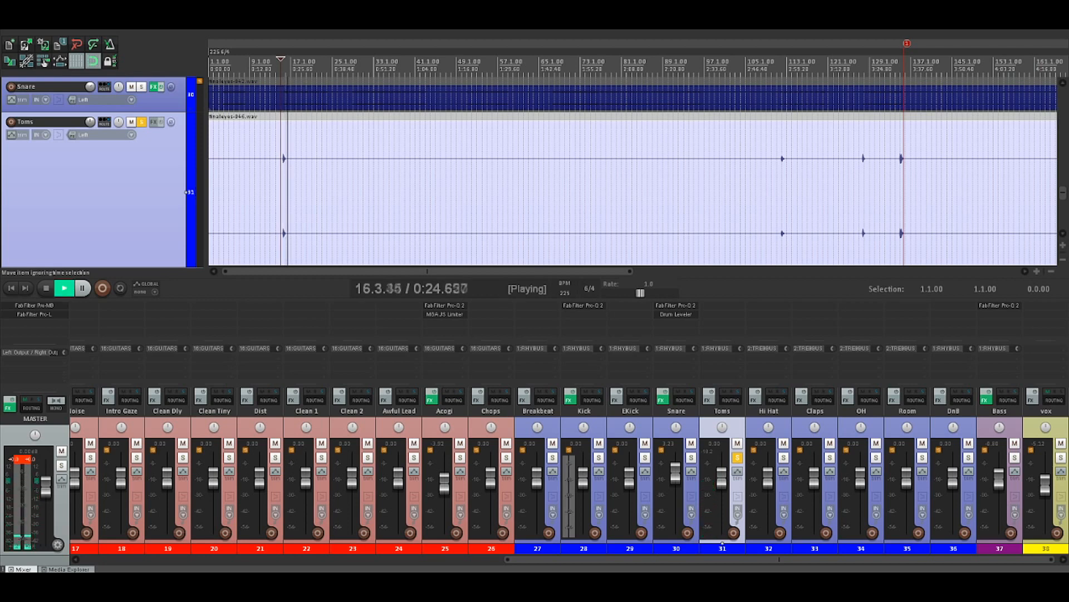
left_click(778, 163)
key("space")
key("space")
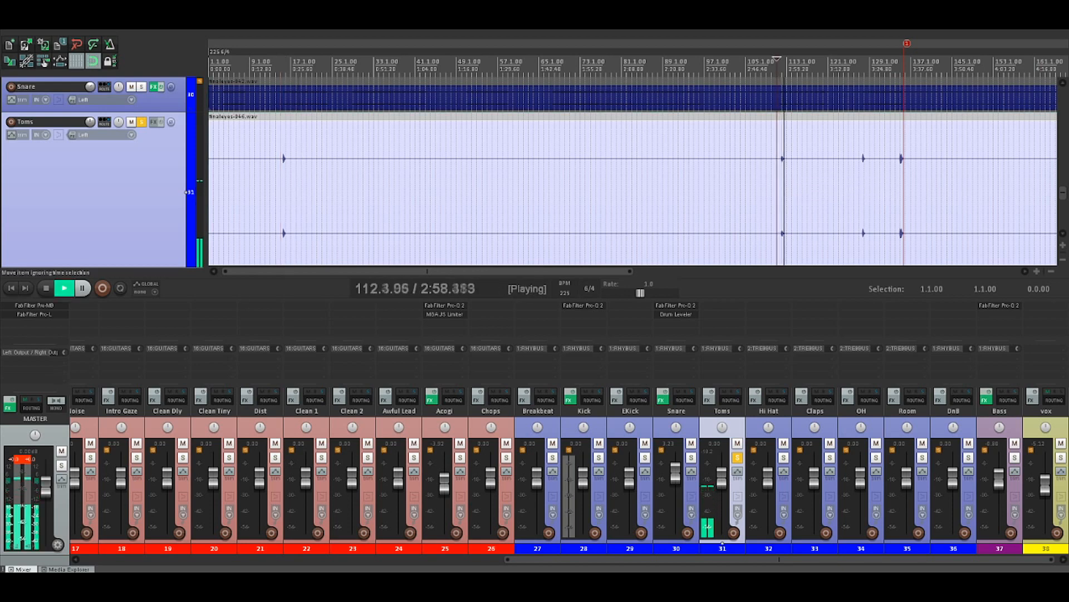
left_click(859, 163)
key("space")
key("space")
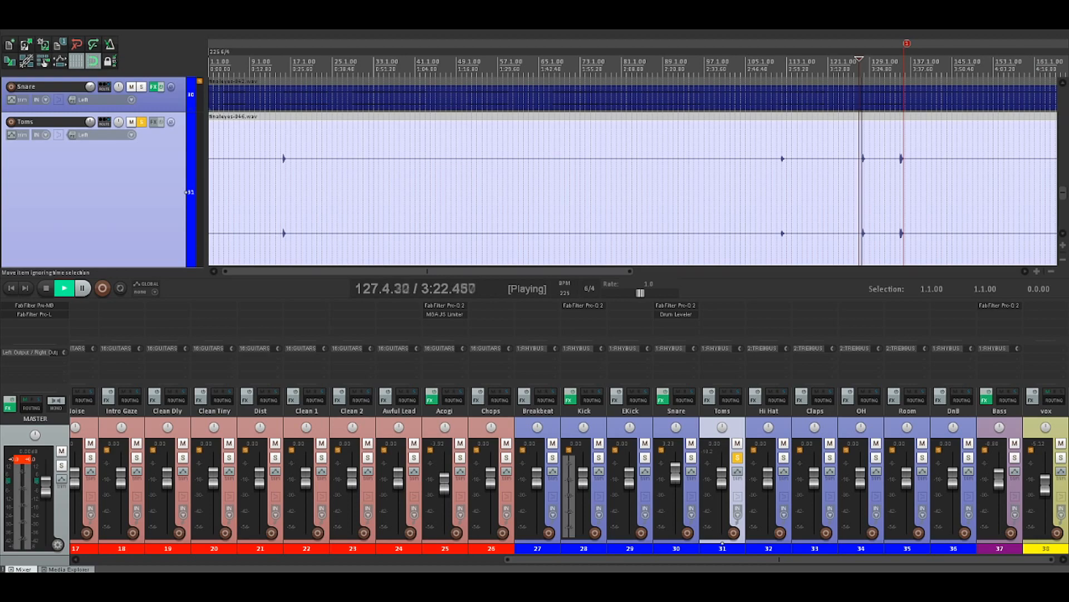
key("space")
left_click(738, 457)
Solo the Hi Hat track and listen to two of its passages, around bar 67 and around bar 31
left_click(784, 457)
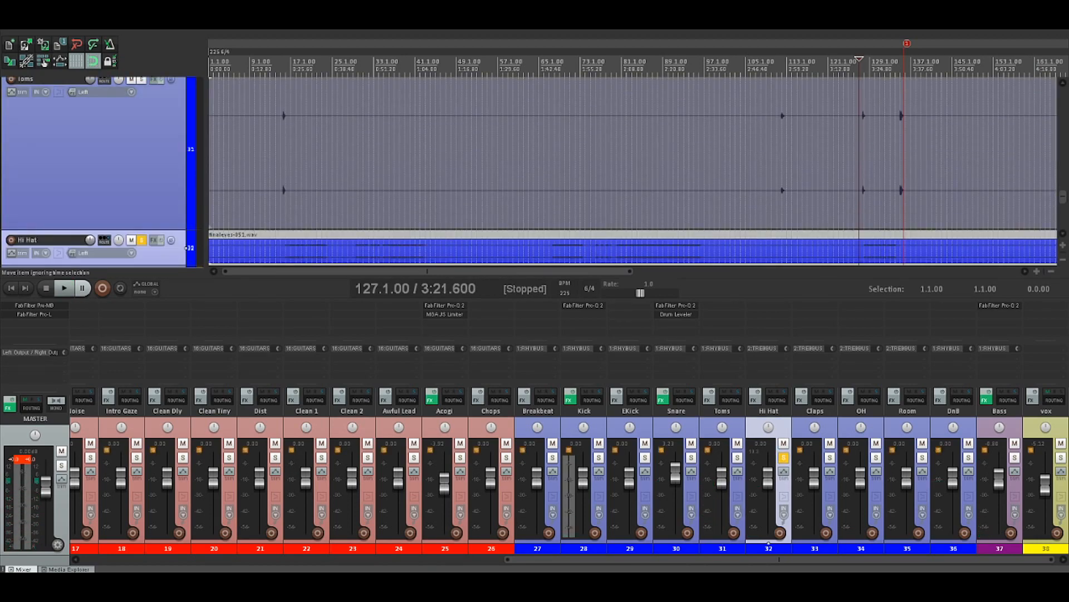
left_click(549, 250)
key("space")
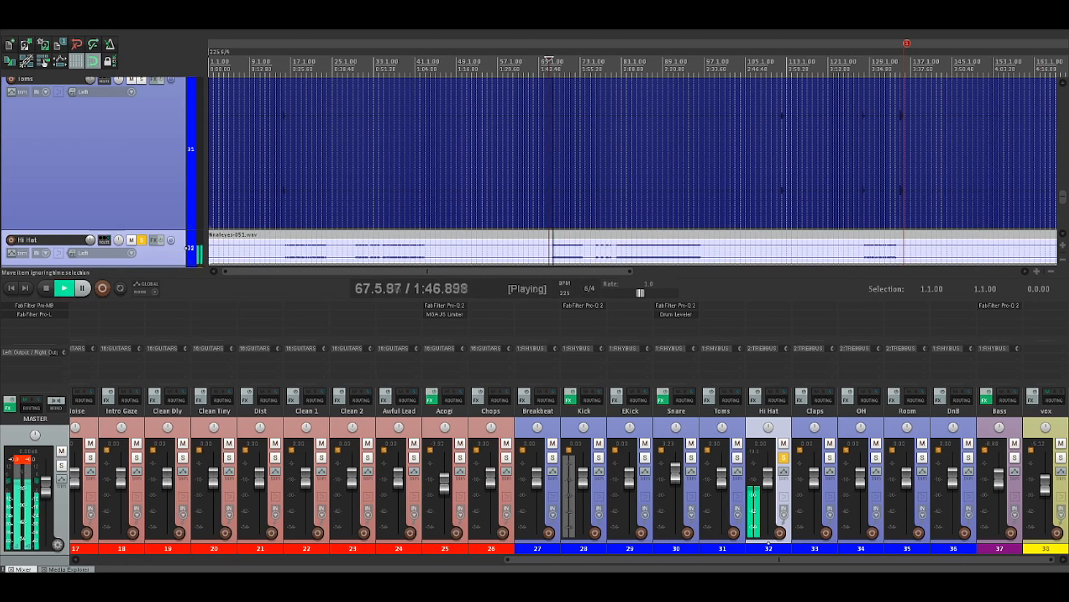
left_click(364, 250)
key("space")
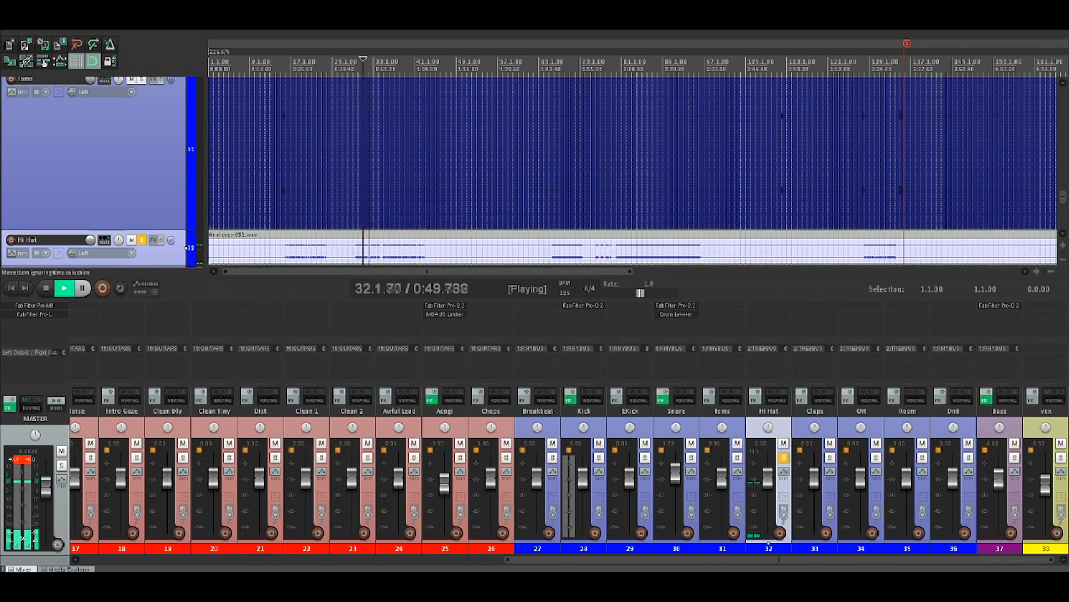
Clear the Hi Hat solo, solo all drum tracks from Breakbeat through DnB, and play them from 4.1.00
left_click(596, 251)
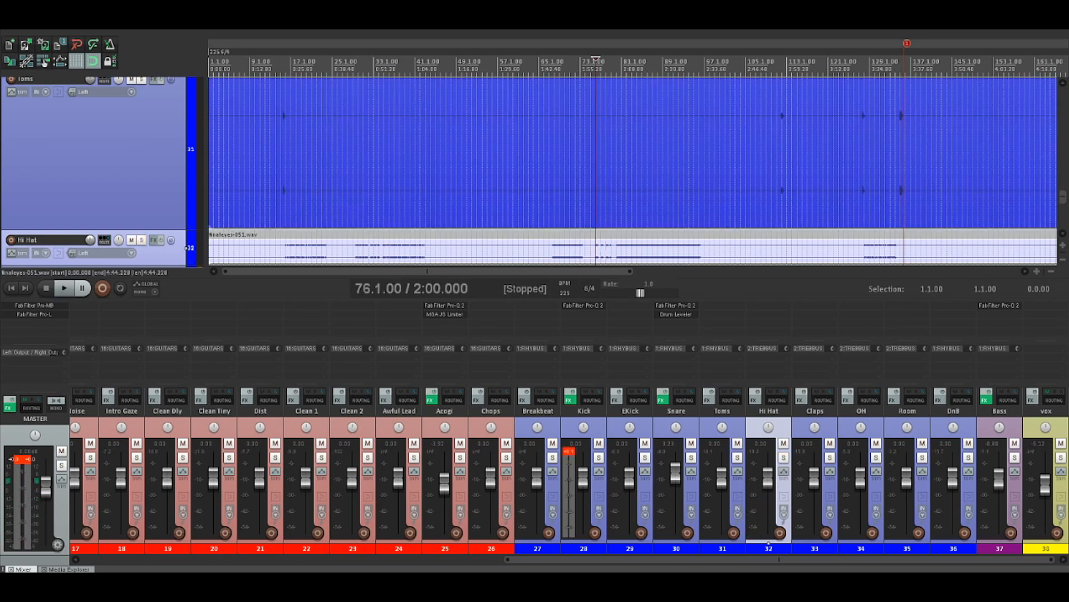
left_click(583, 548)
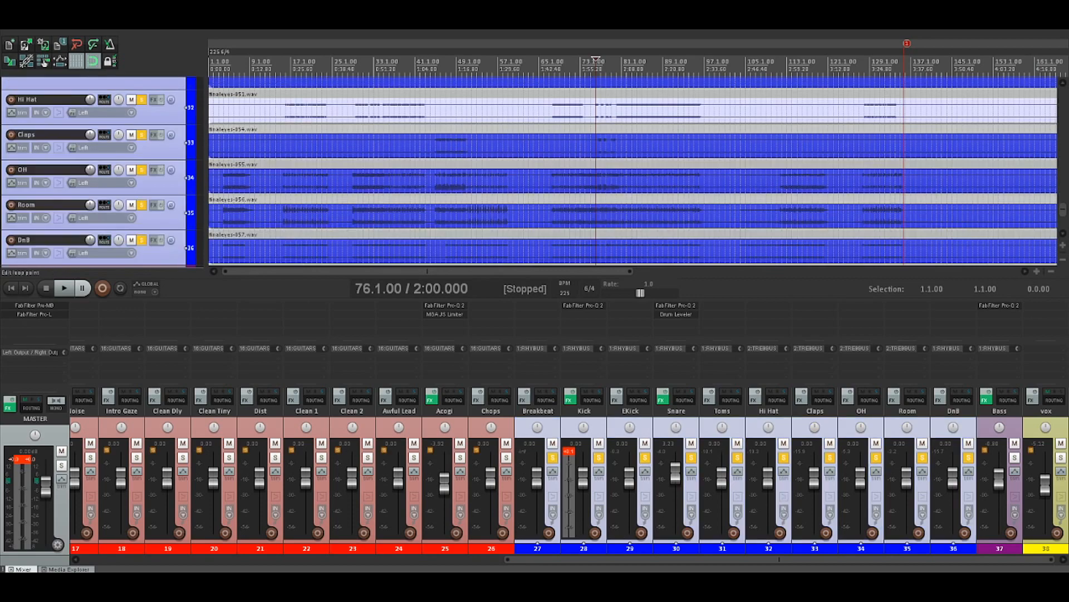
left_click(281, 68)
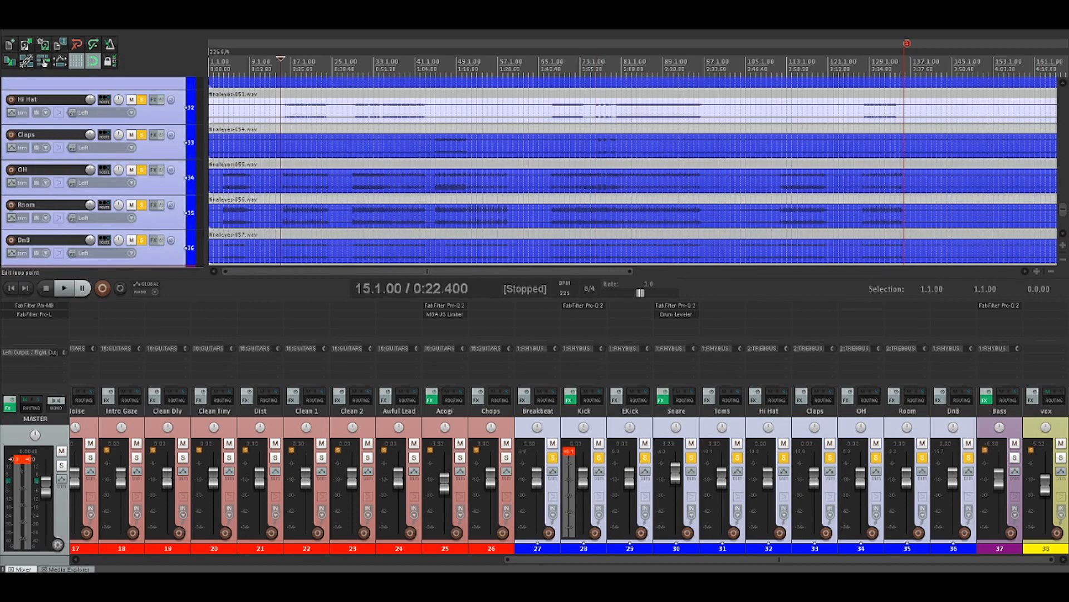
left_click(224, 68)
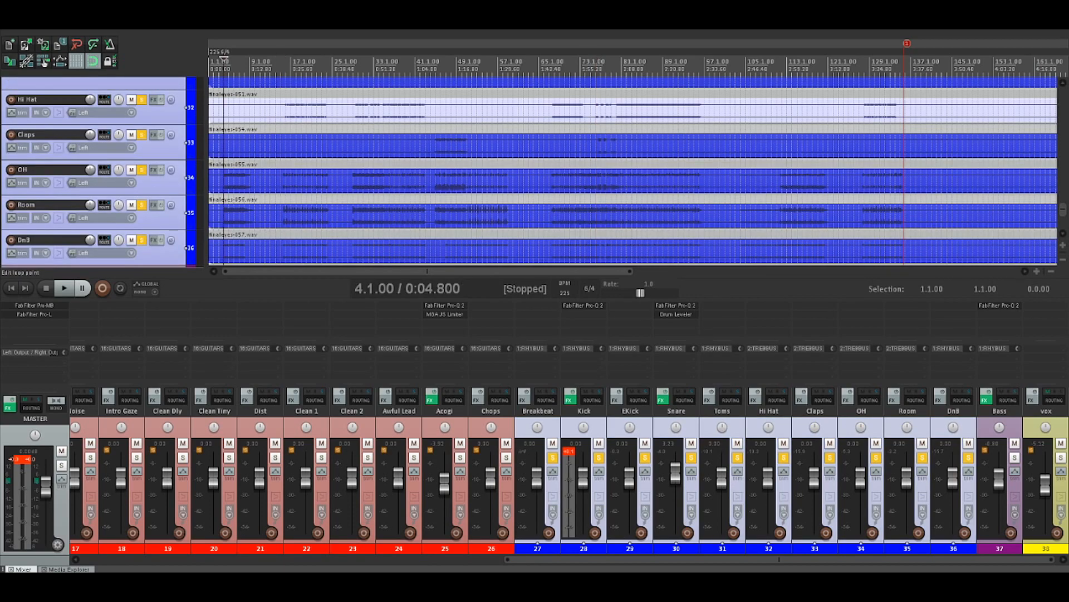
key("space")
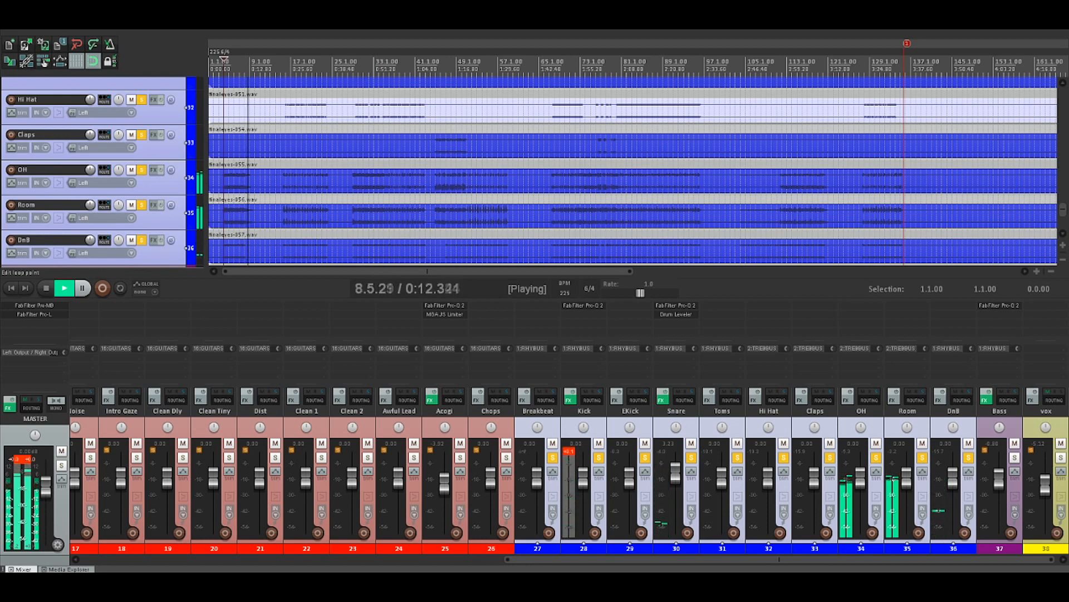
key("space")
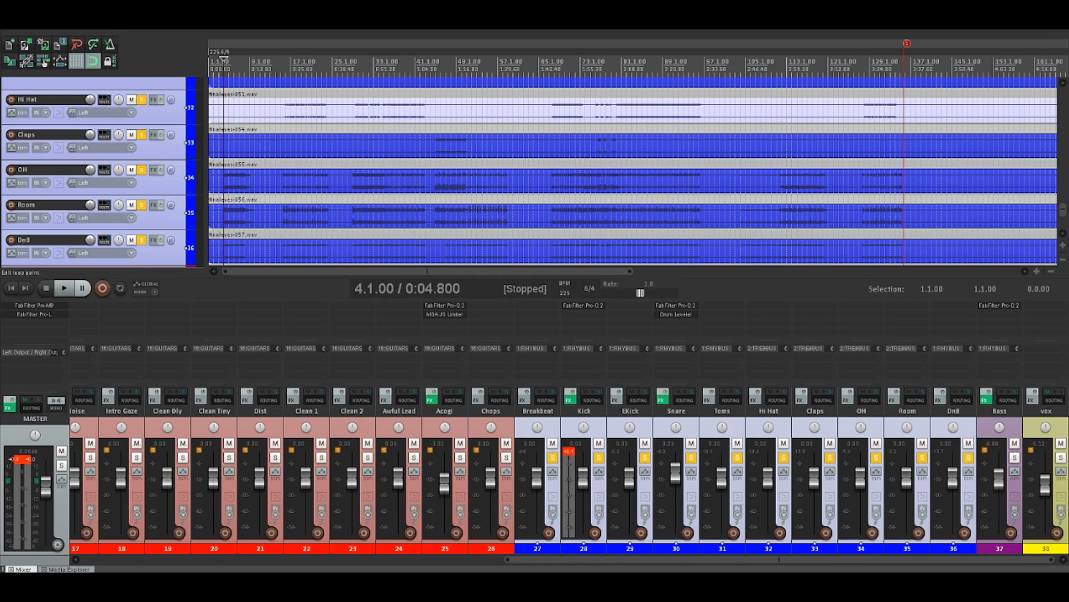
Listen to the soloed drum tracks from 15.1.00, and replay the passage starting at 35.1.00 twice
left_click(281, 64)
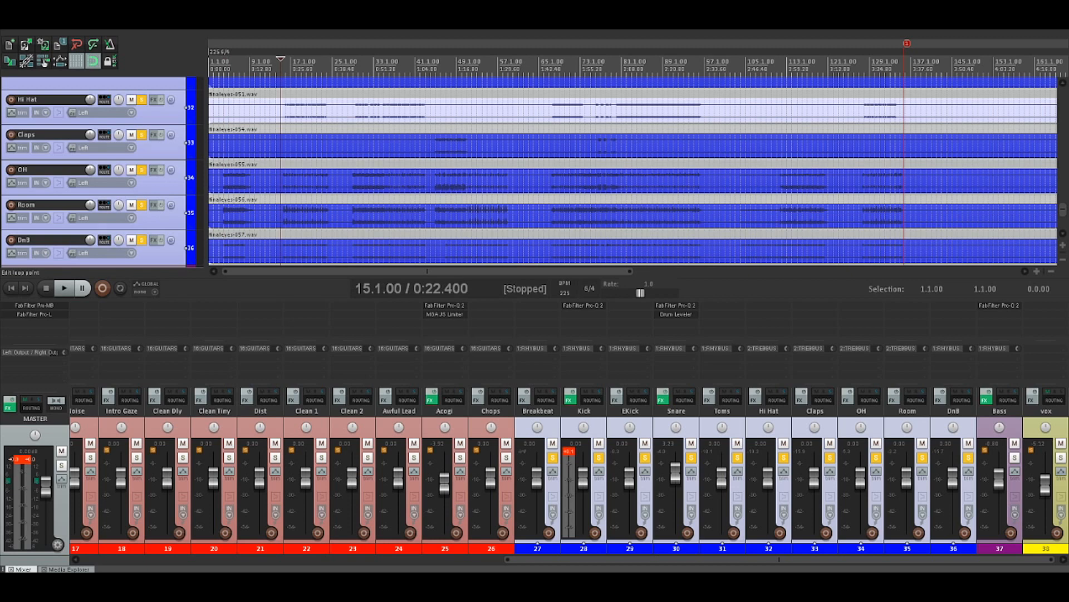
key("space")
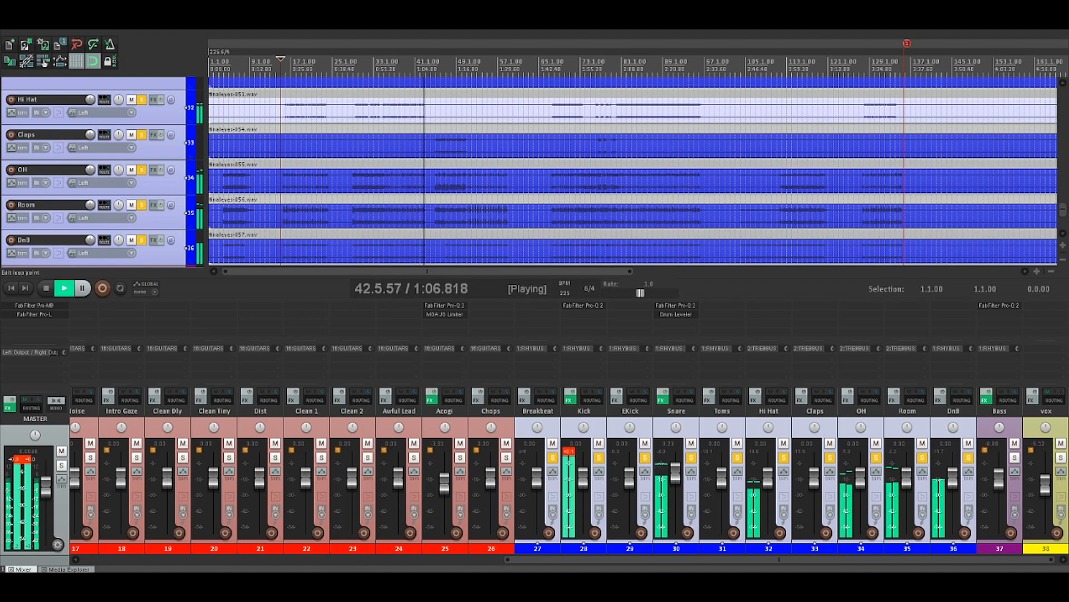
key("space")
left_click(383, 61)
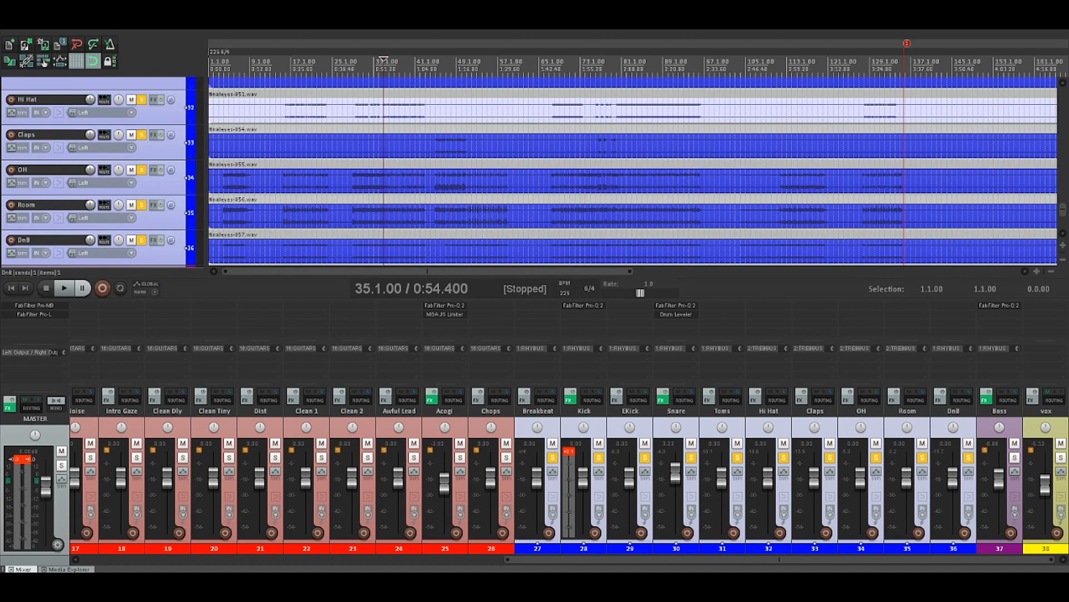
key("space")
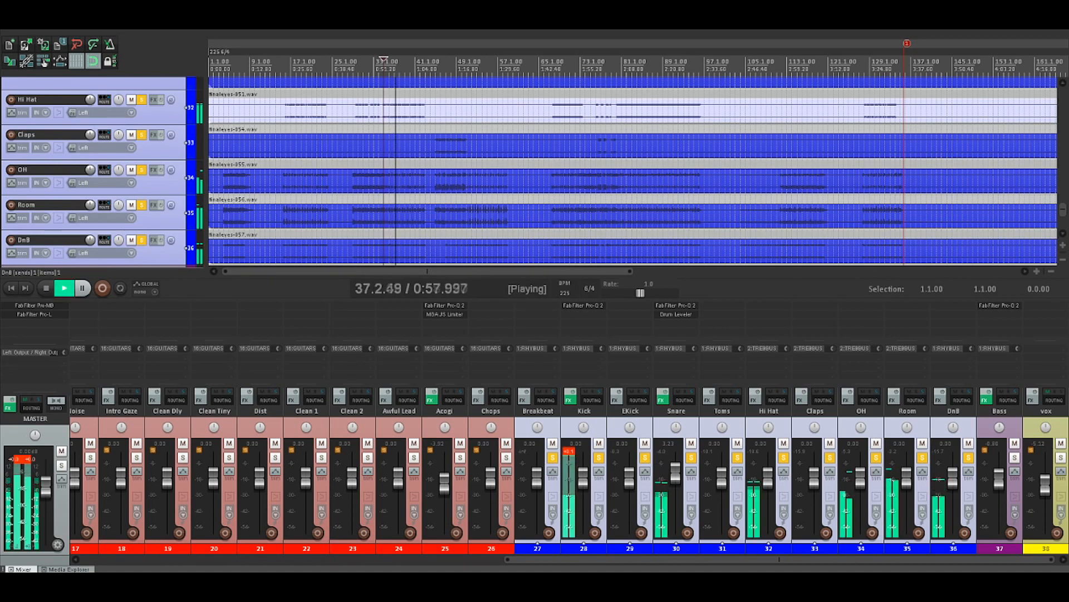
key("space")
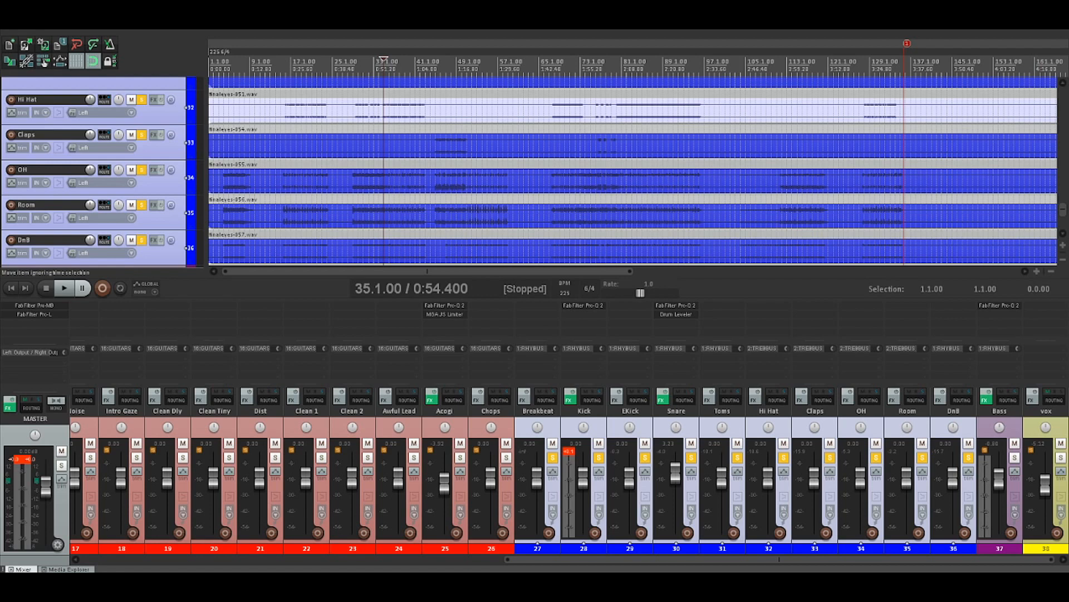
key("space")
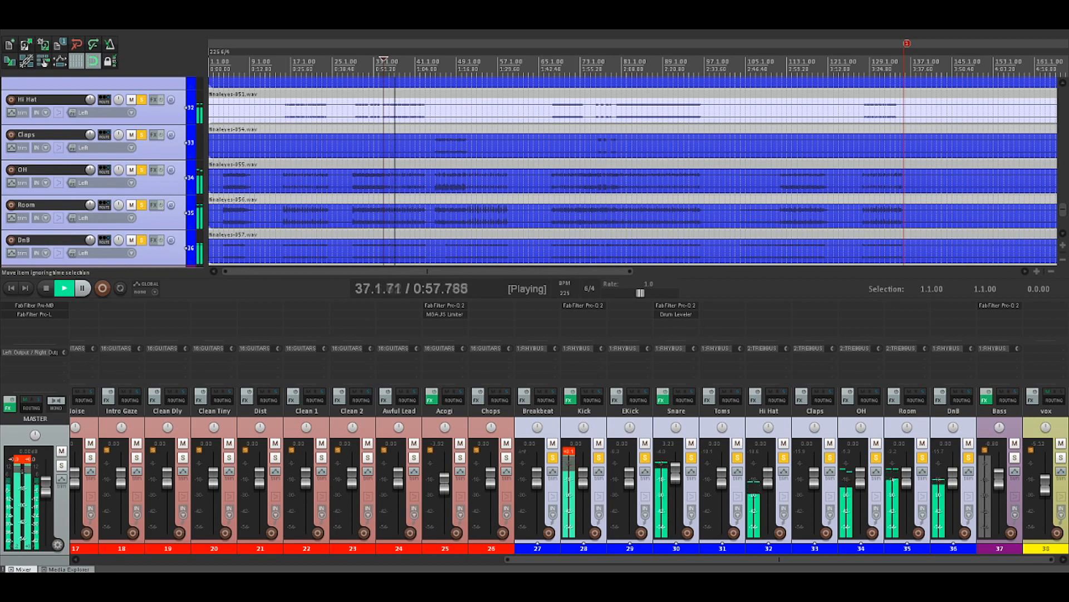
key("space")
Audition the soloed drums briefly from 45.1.00 and at greater length from 44.1.00
left_click(431, 66)
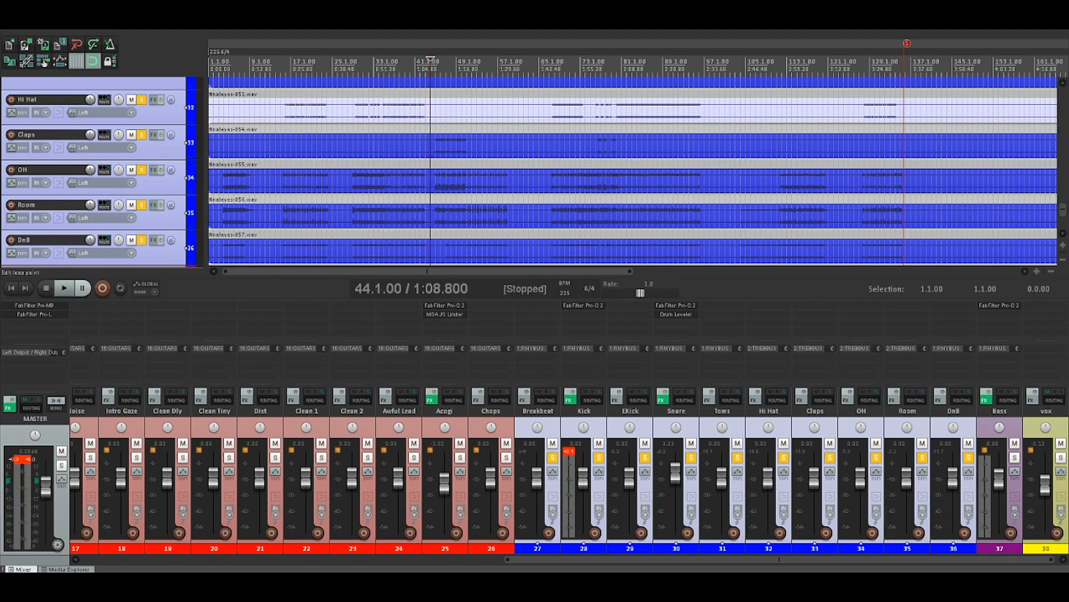
left_click(436, 66)
key("space")
key("space")
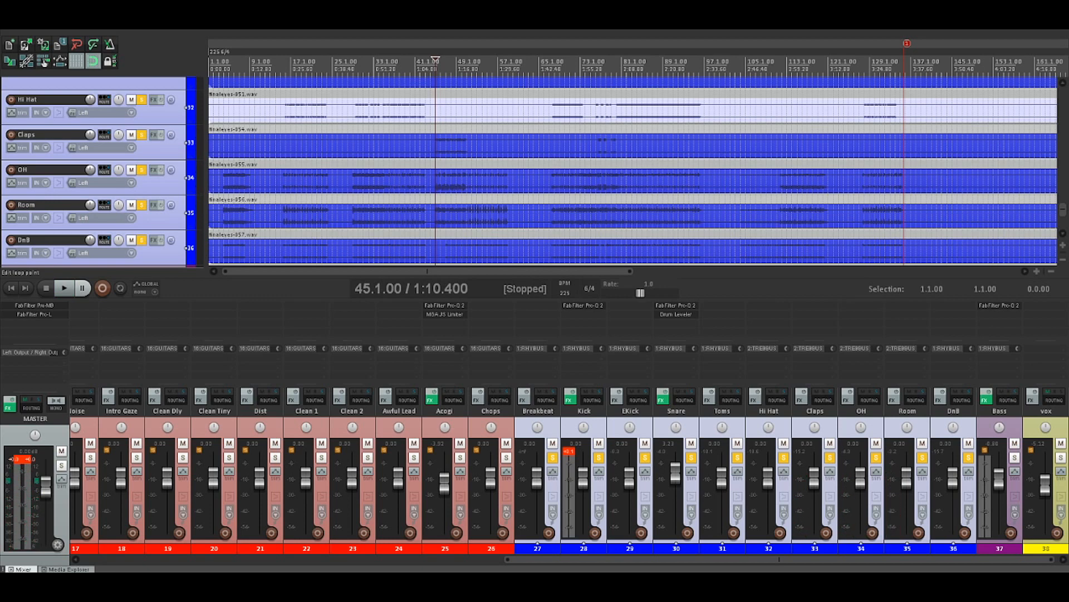
left_click(431, 66)
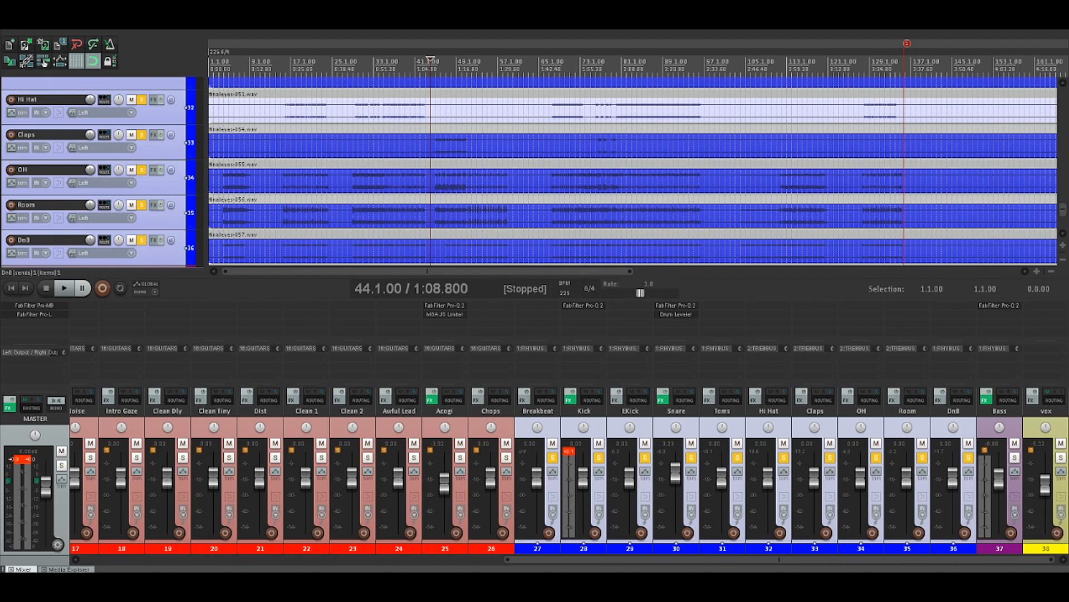
key("space")
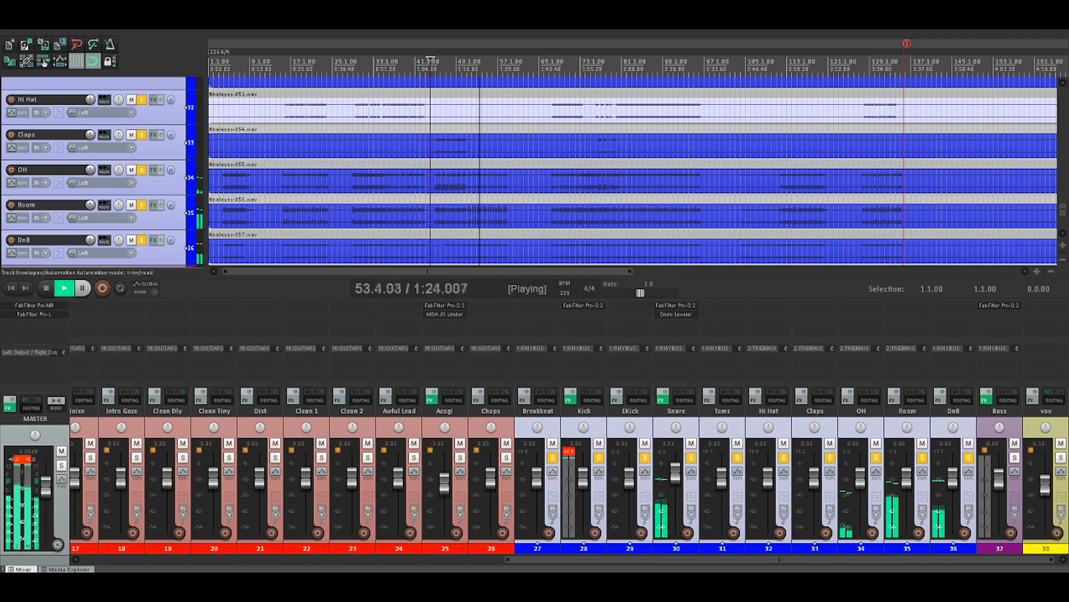
key("space")
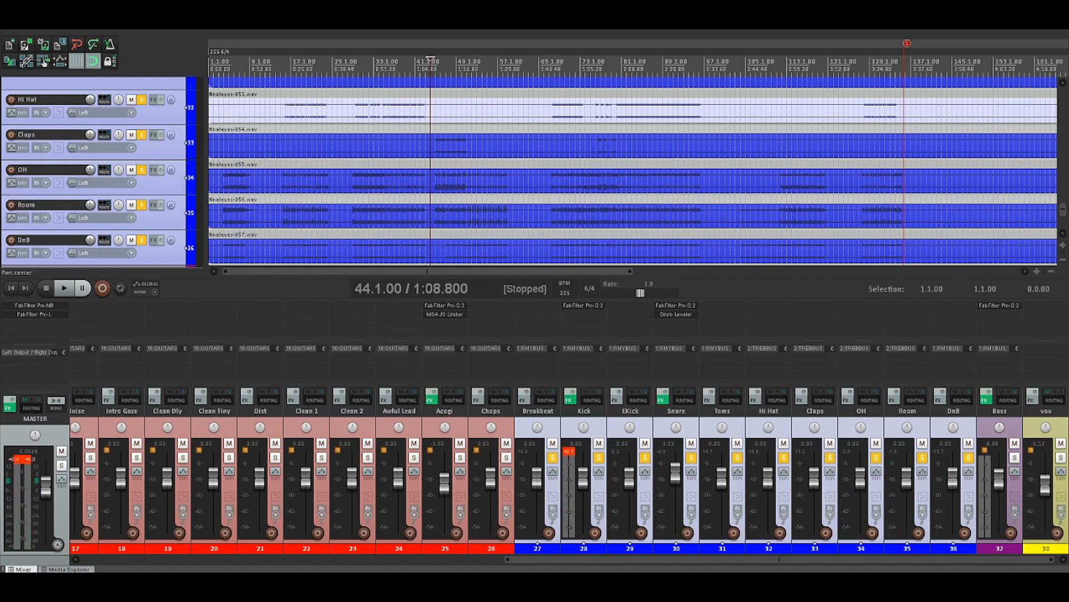
Reduce the Toms track to the same height as the neighbouring drum tracks
left_click(676, 541)
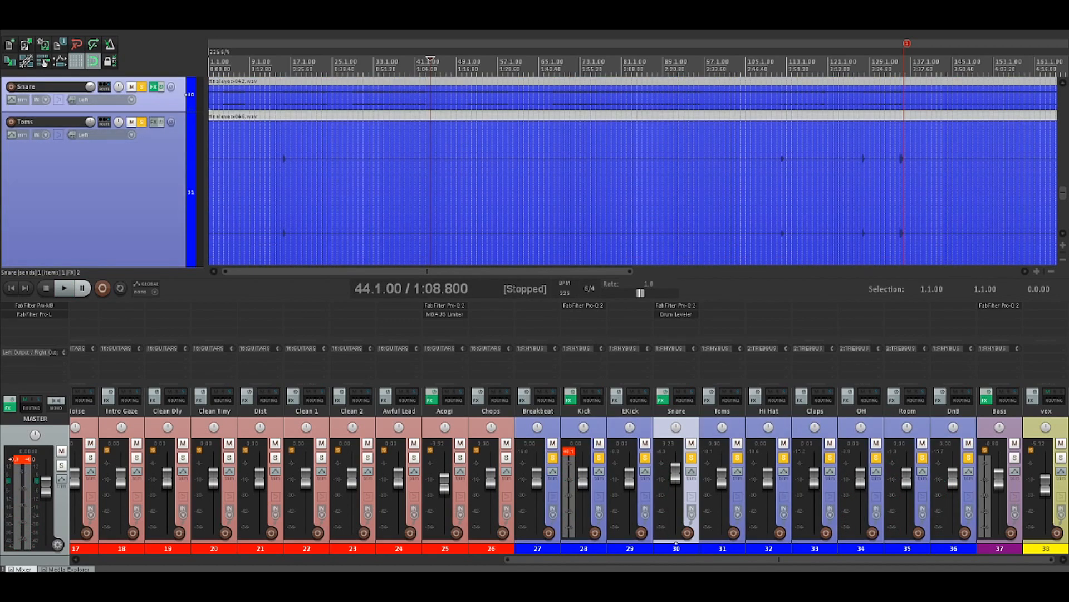
scroll(633, 174, "down", 1)
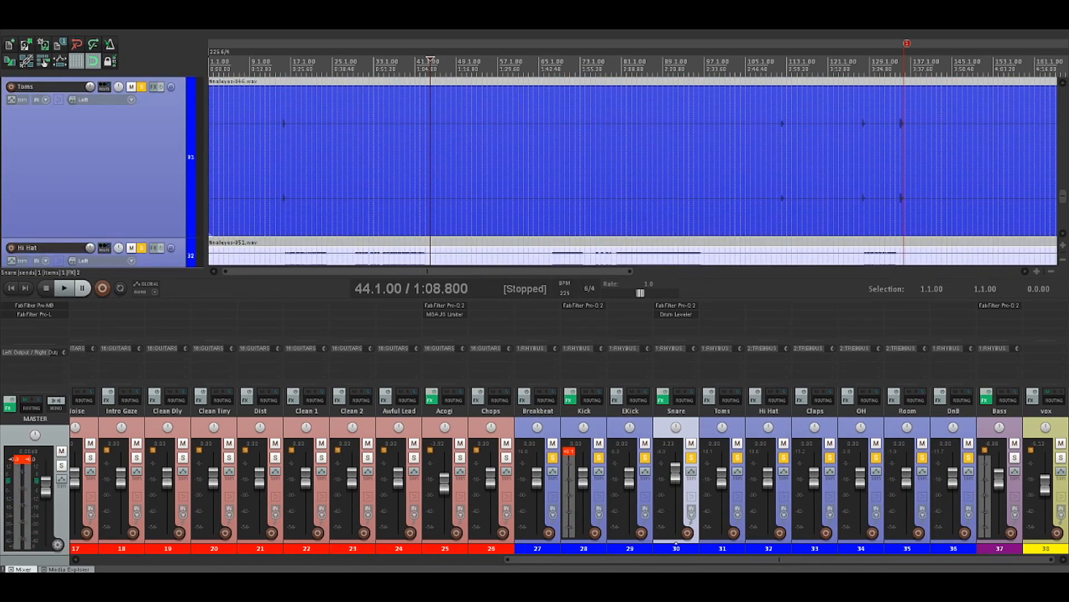
scroll(633, 174, "down", 5)
scroll(632, 174, "up", 2)
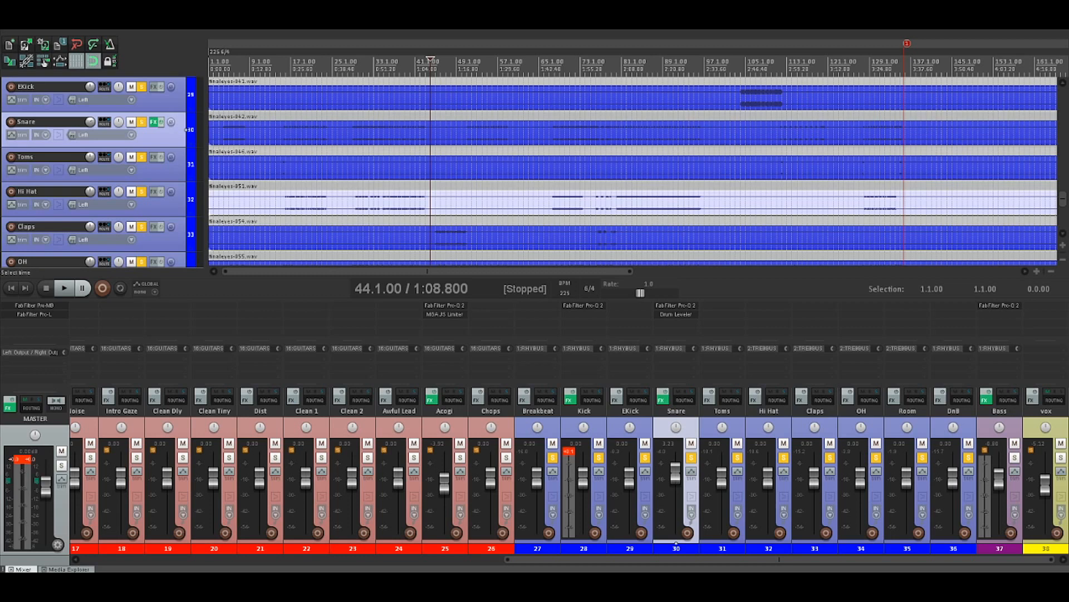
Place the edit cursor at 67.1.00 and listen to the soloed drums through the section with claps
left_click(497, 151)
left_click(538, 165)
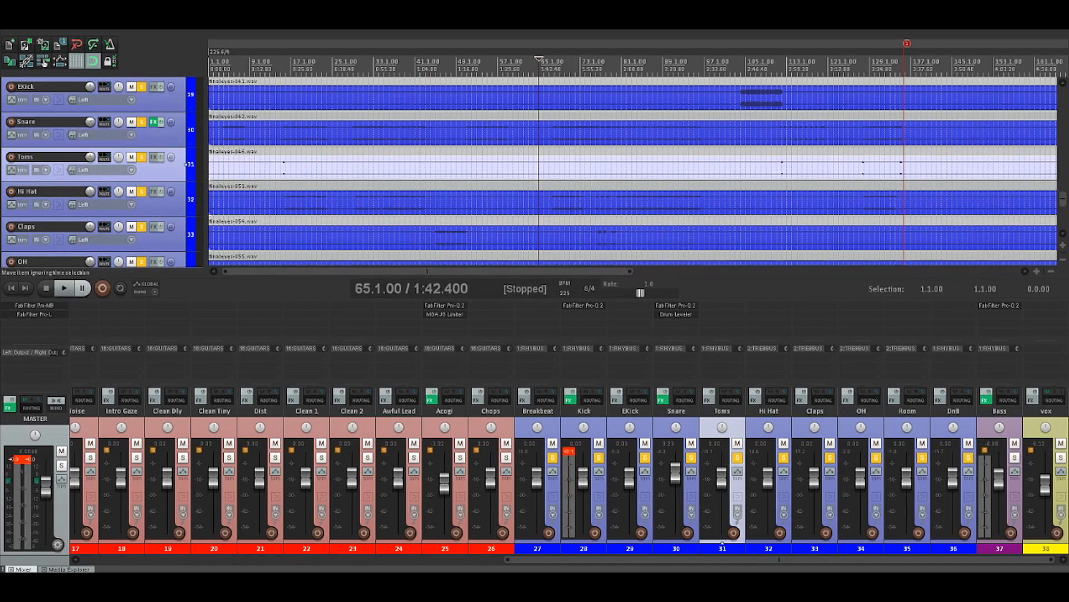
left_click(555, 165)
left_click(549, 165)
key("space")
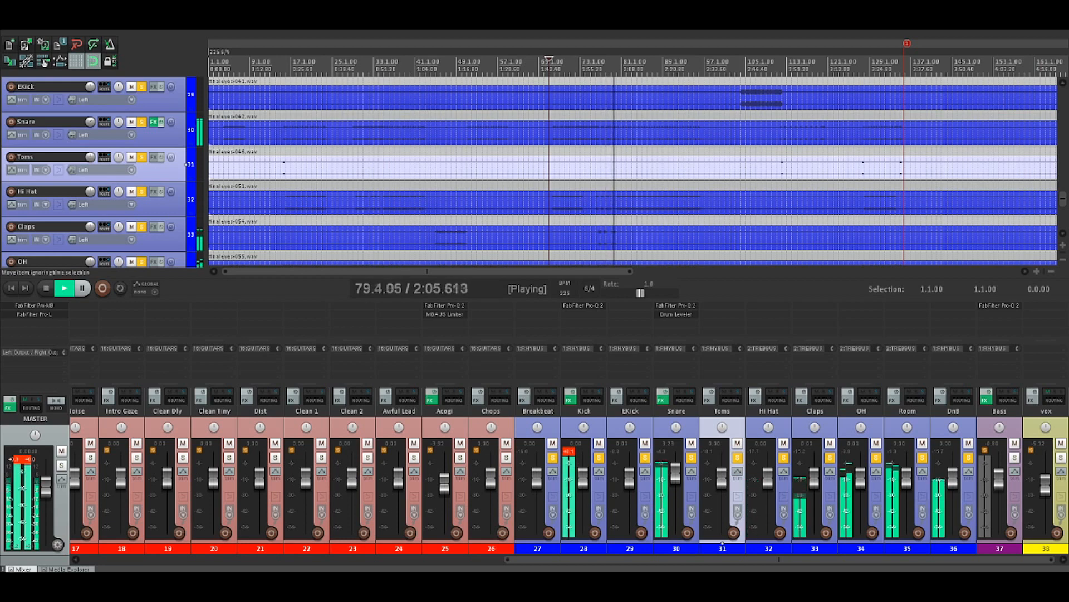
key("space")
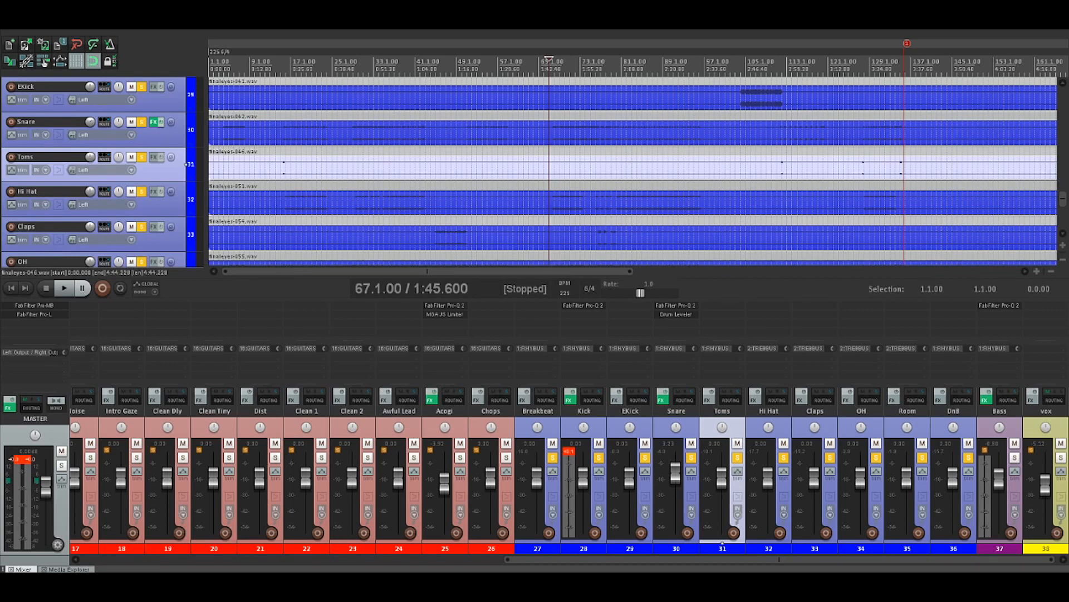
Play the soloed drums from 80.1.00, compare with the Hi Hat soloed alone from there, and clear the solo
left_click(617, 202)
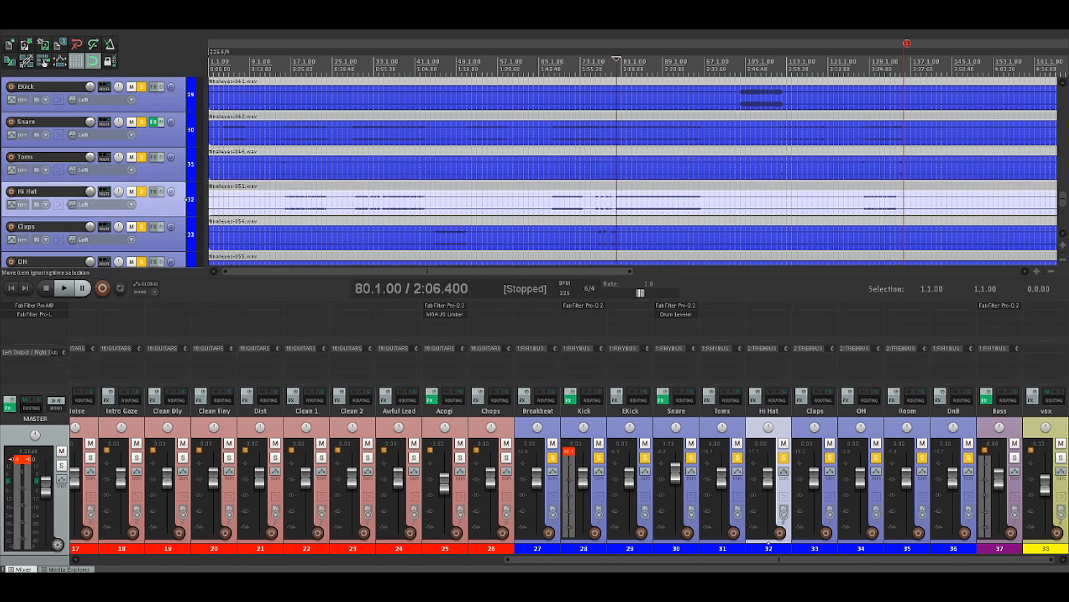
key("space")
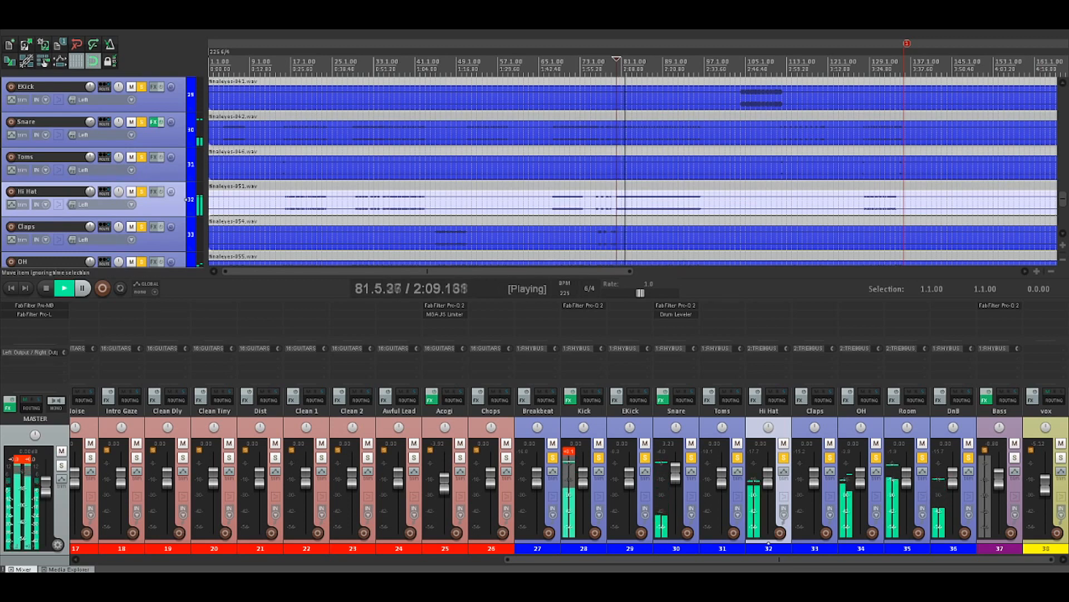
key("space")
key("space")
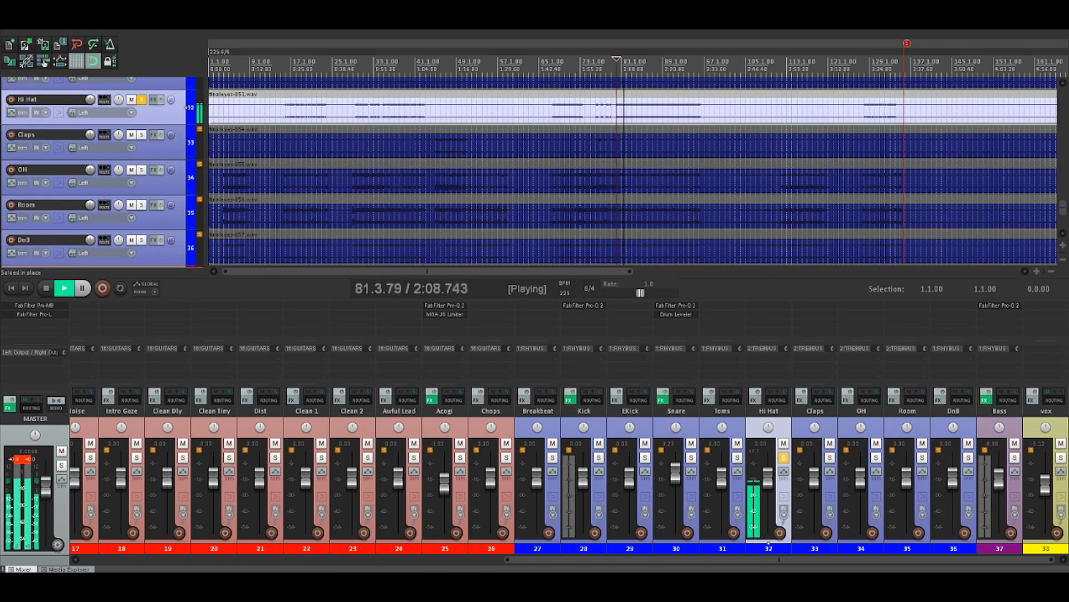
key("space")
left_click(784, 457)
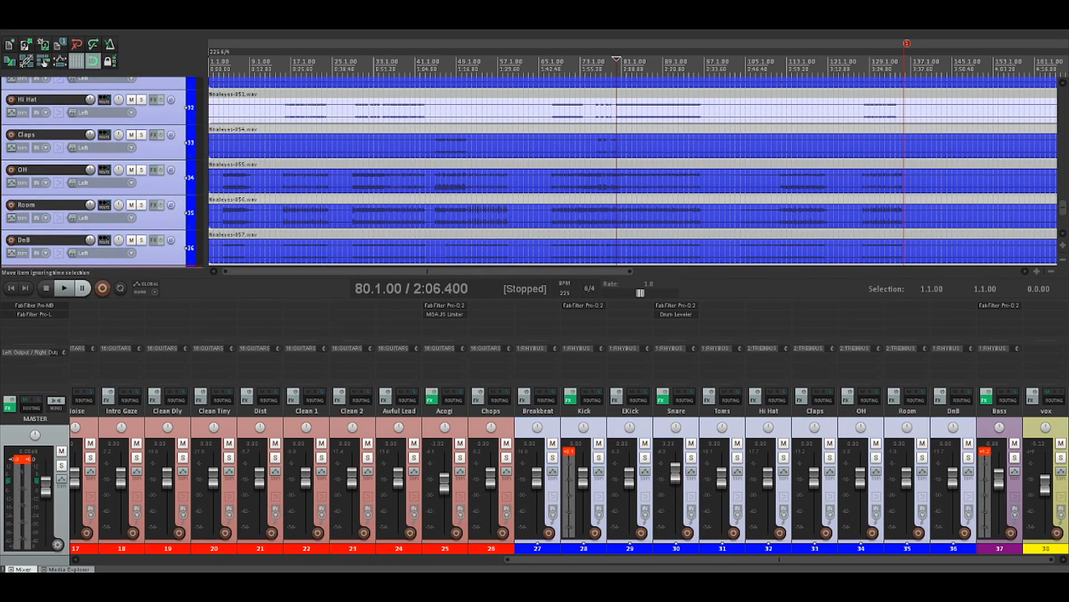
Play the full mix briefly from 104.1.00 with no tracks soloed
left_click(741, 143)
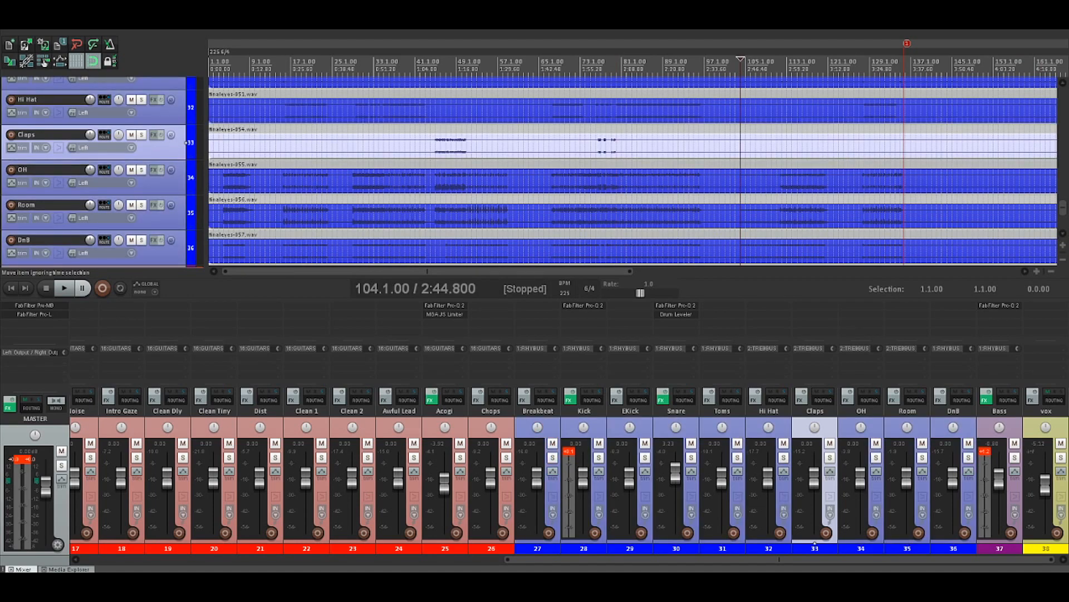
key("space")
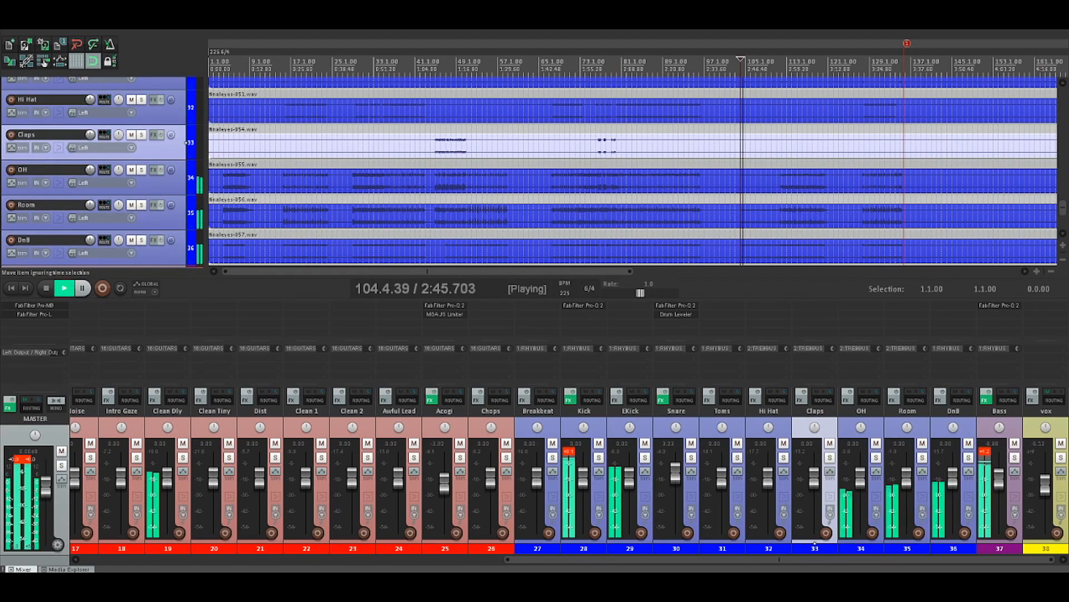
key("space")
Select and solo the Breakbeat through DnB tracks, and listen to the drum group from 104.1.00
left_click(537, 542)
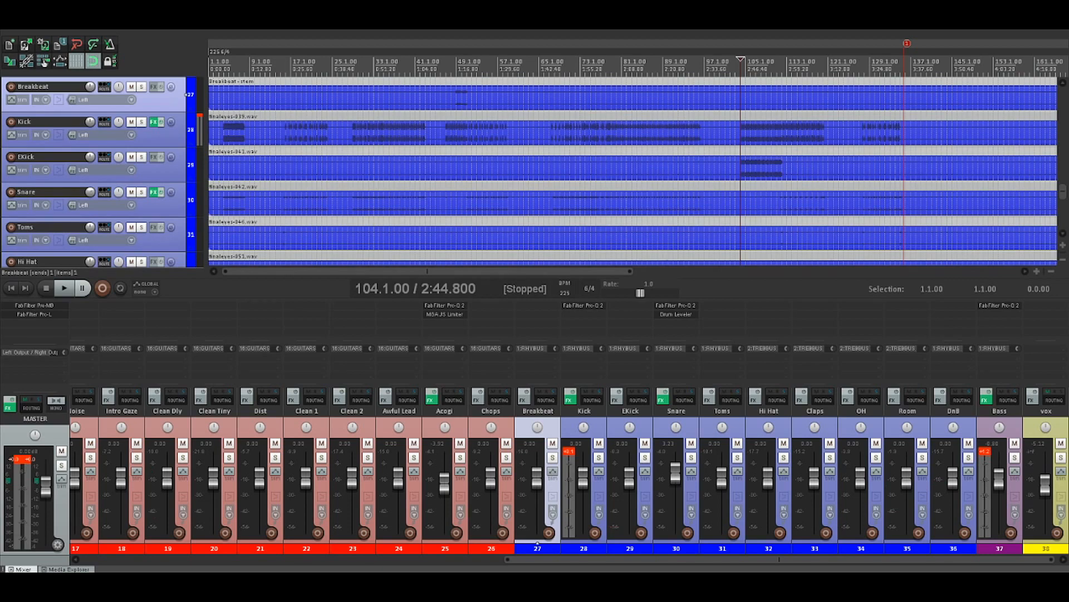
left_click(953, 547, "shift")
key("F6")
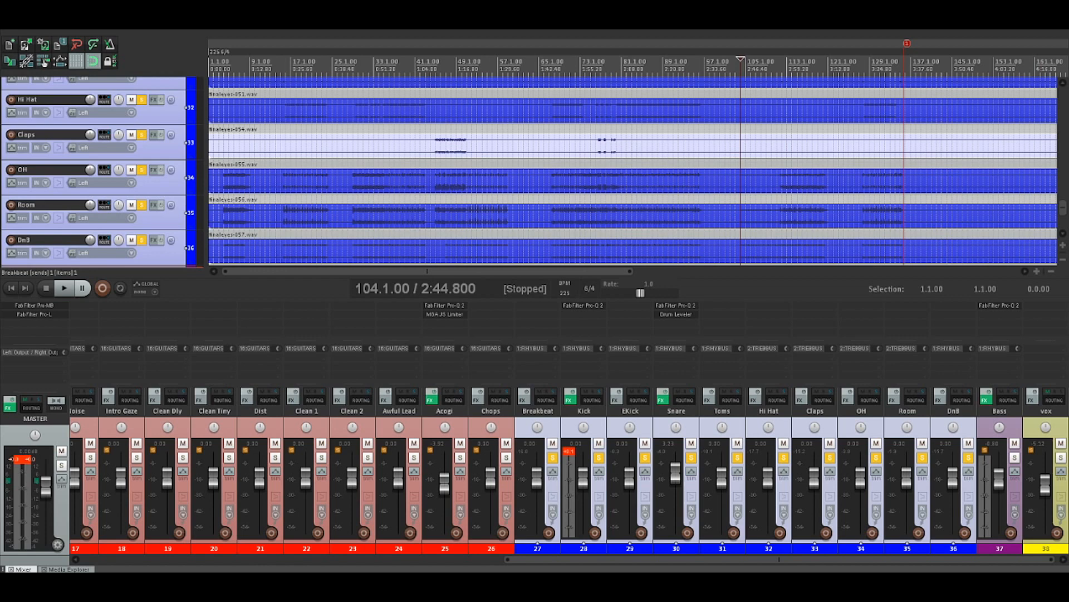
key("space")
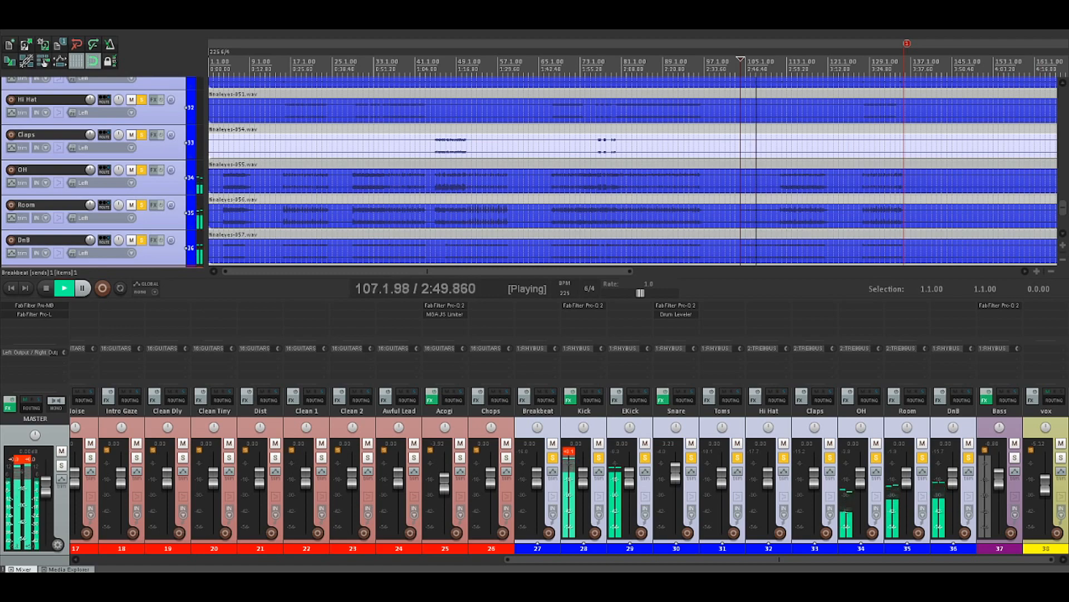
key("super+Down")
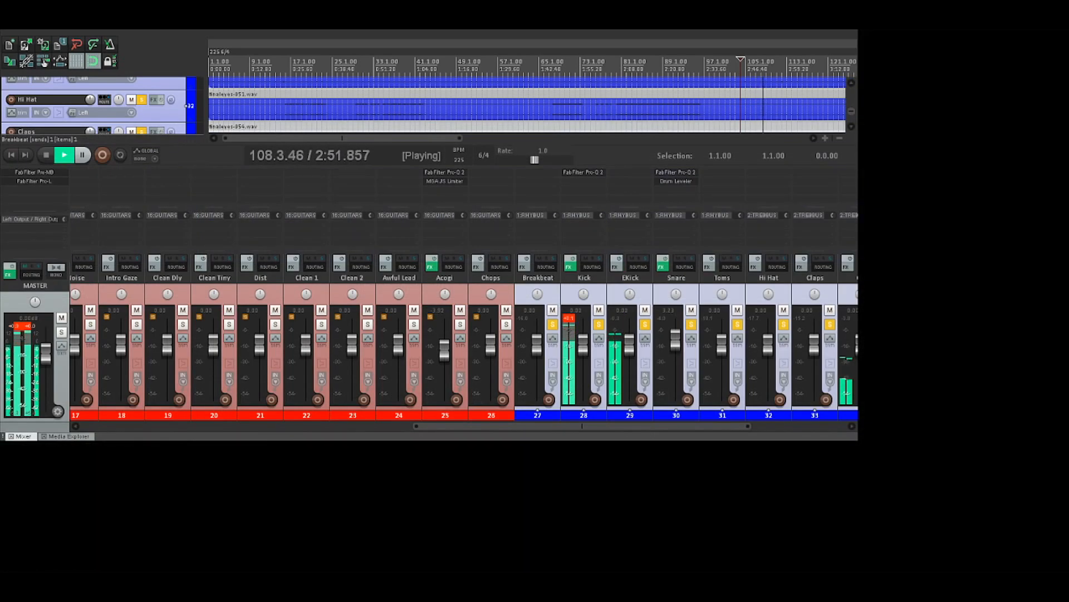
key("super+Up")
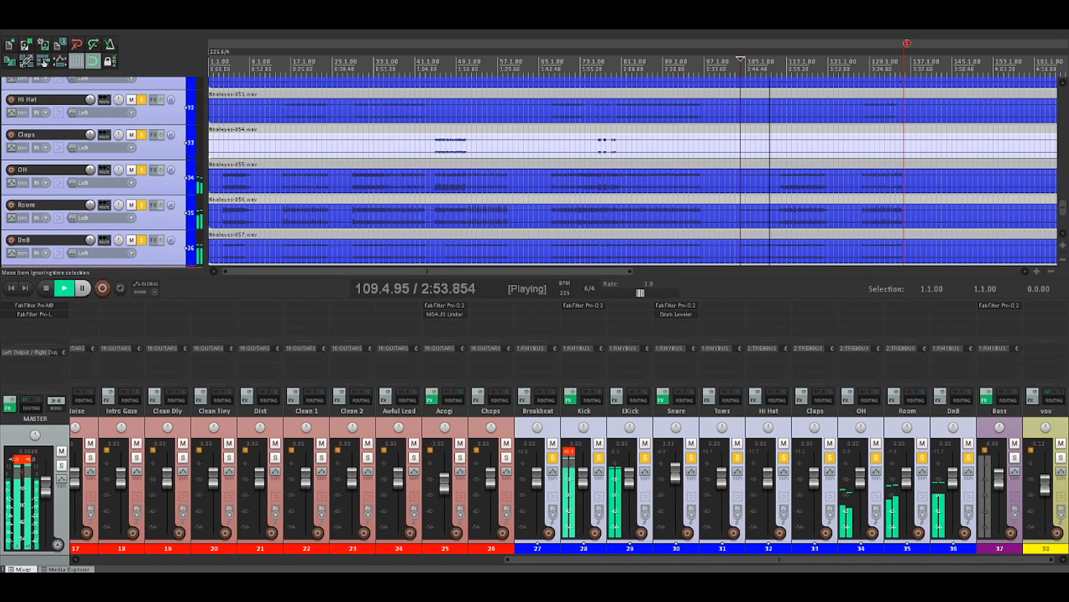
key("space")
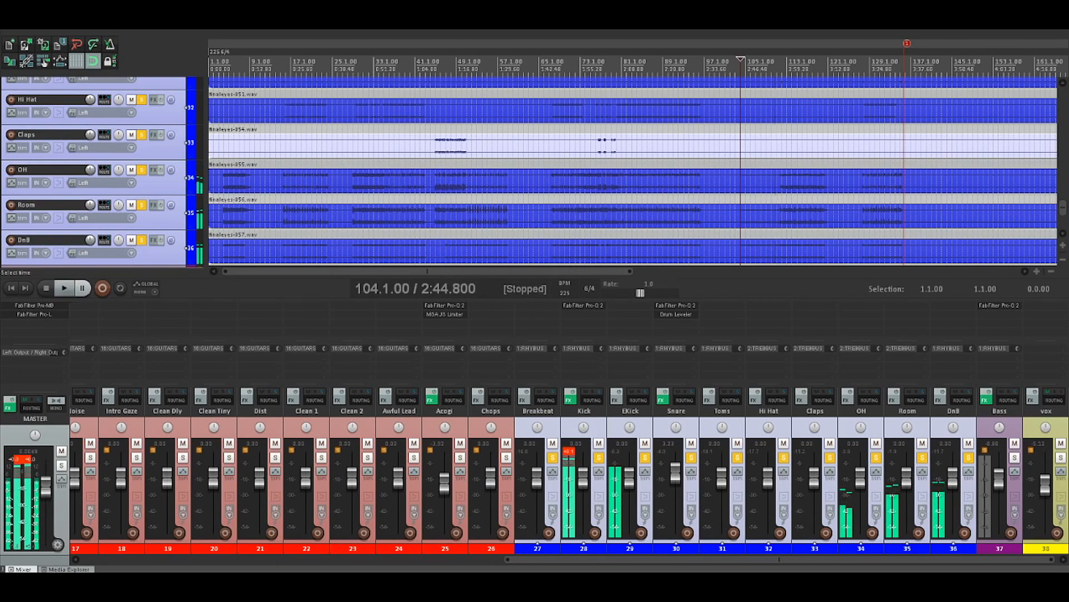
Place the edit cursor at 110.1.00 and listen to the soloed drum group through the section that follows
left_click(780, 181)
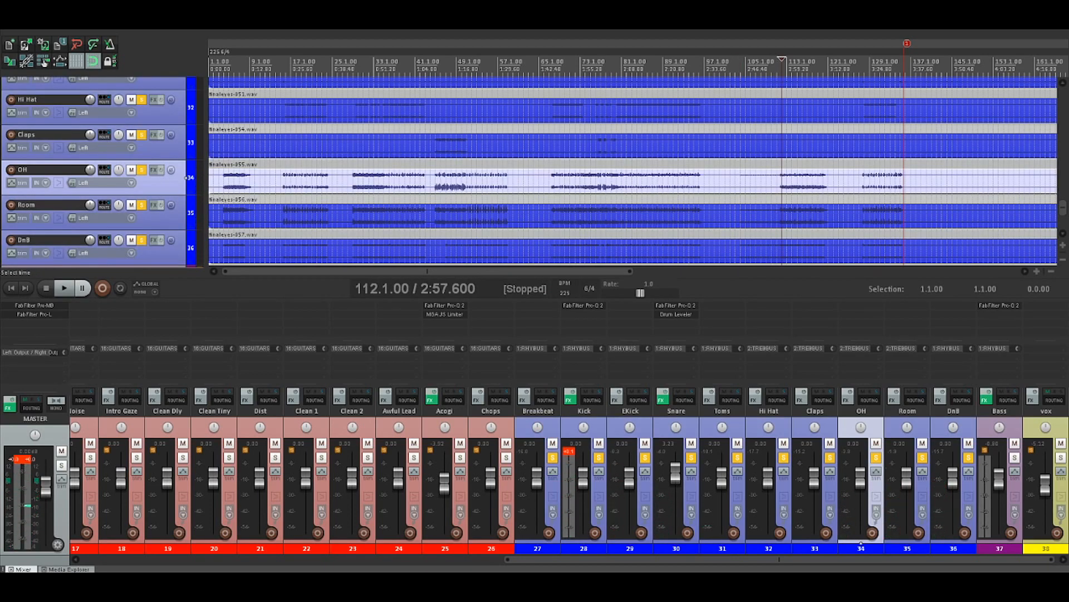
scroll(780, 181, "up", 3)
left_click(613, 216)
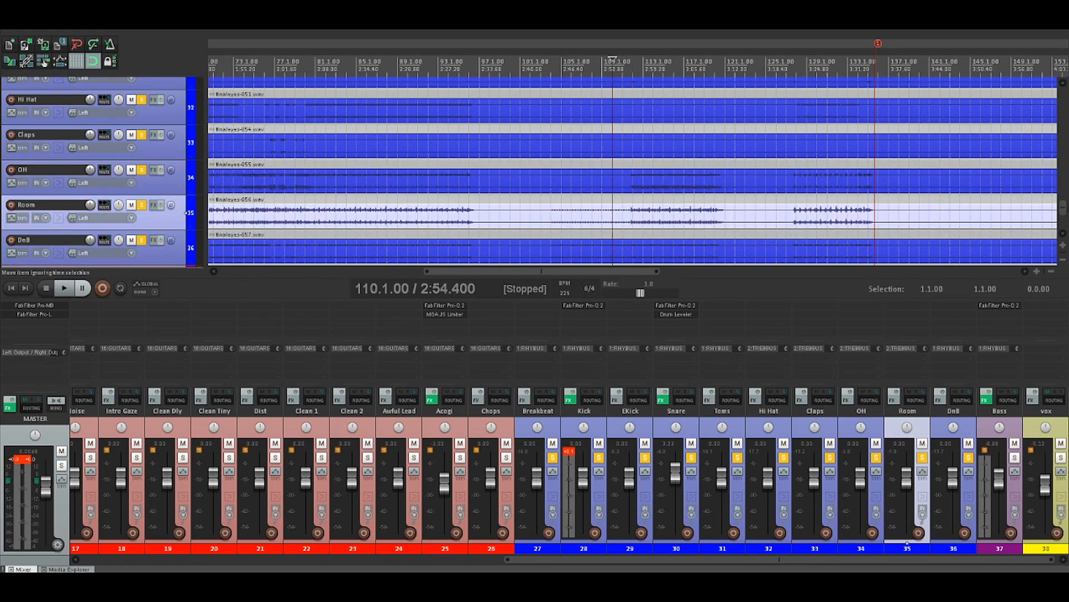
key("space")
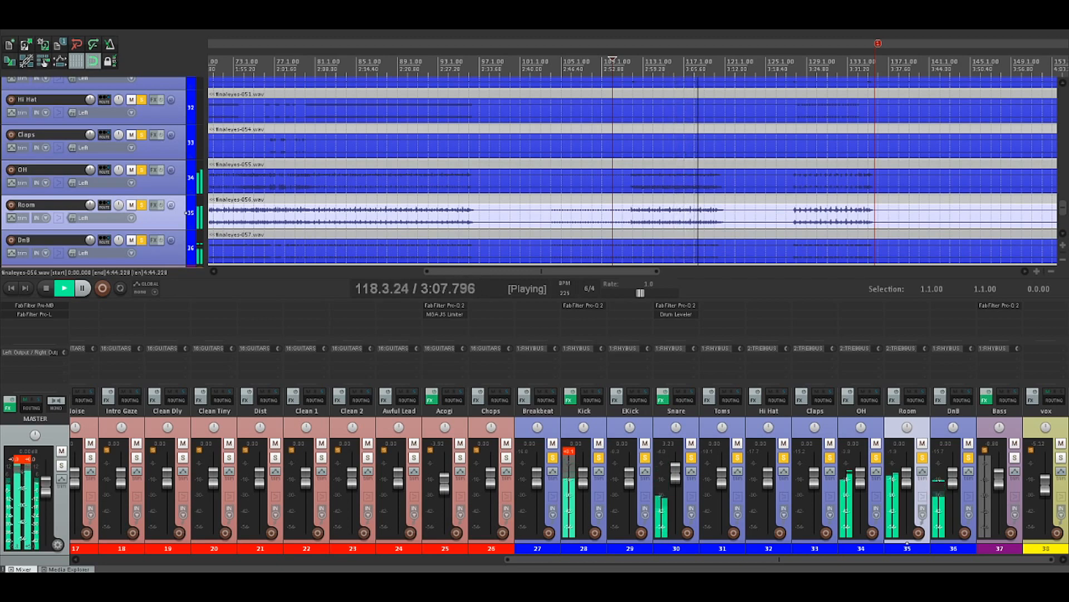
key("space")
Select the Snare track, move the edit cursor to 116.1.00, and listen to the soloed drums from there
left_click(676, 541)
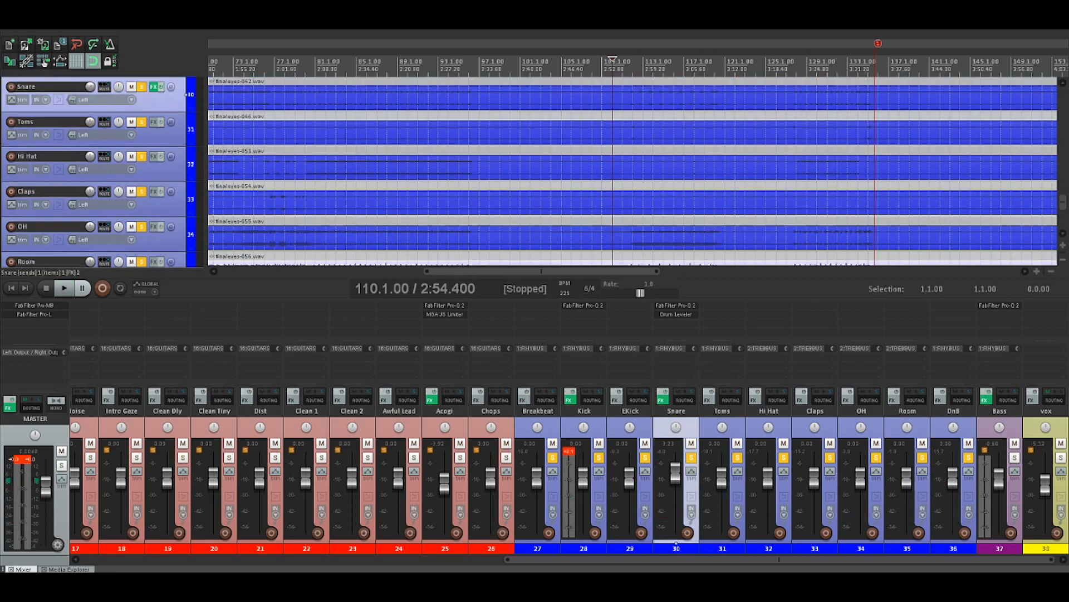
key("space")
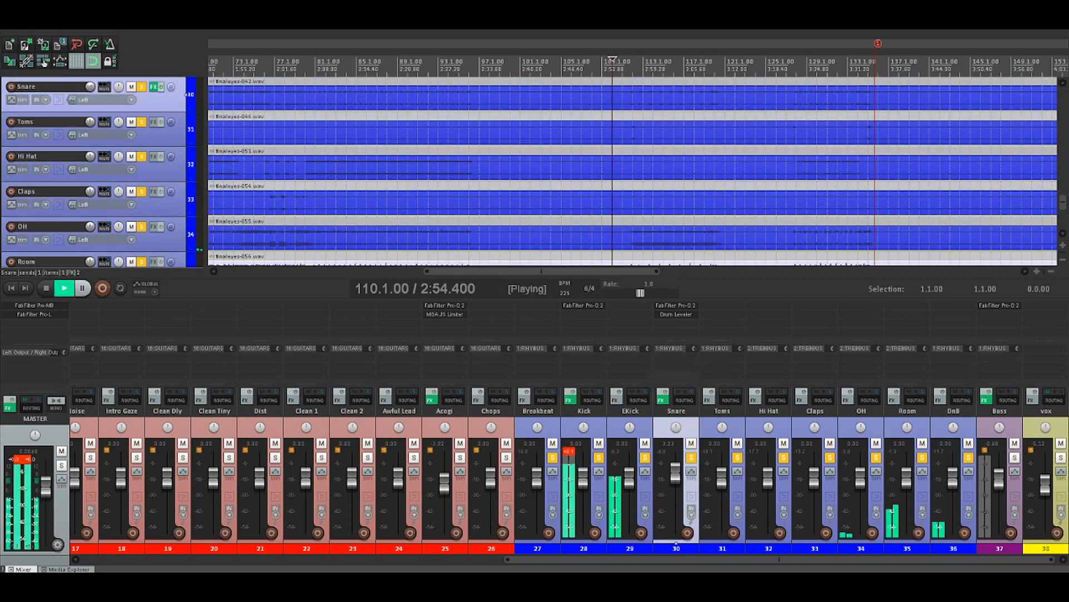
left_click(674, 238)
key("space")
key("space")
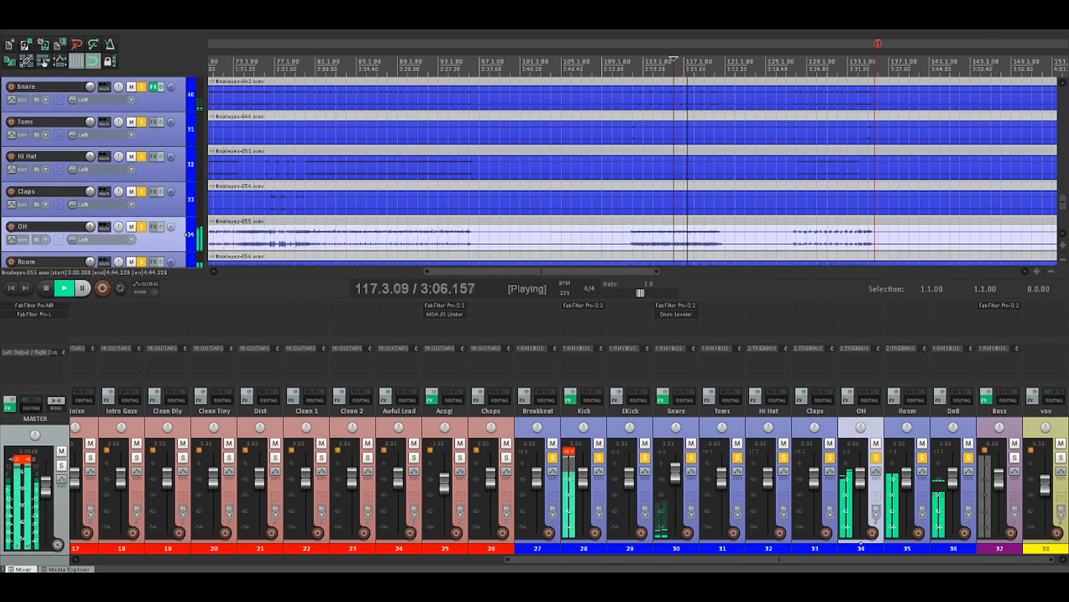
key("space")
key("space")
Solo only the Snare track and listen to it alone from 116.1.00
left_click(691, 457, "ctrl+alt")
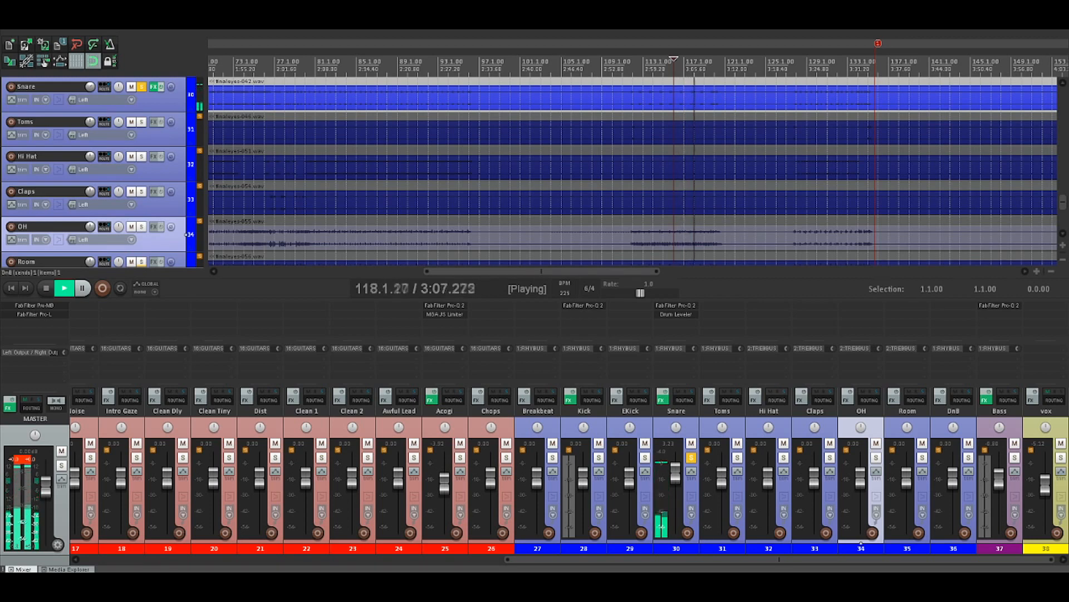
key("space")
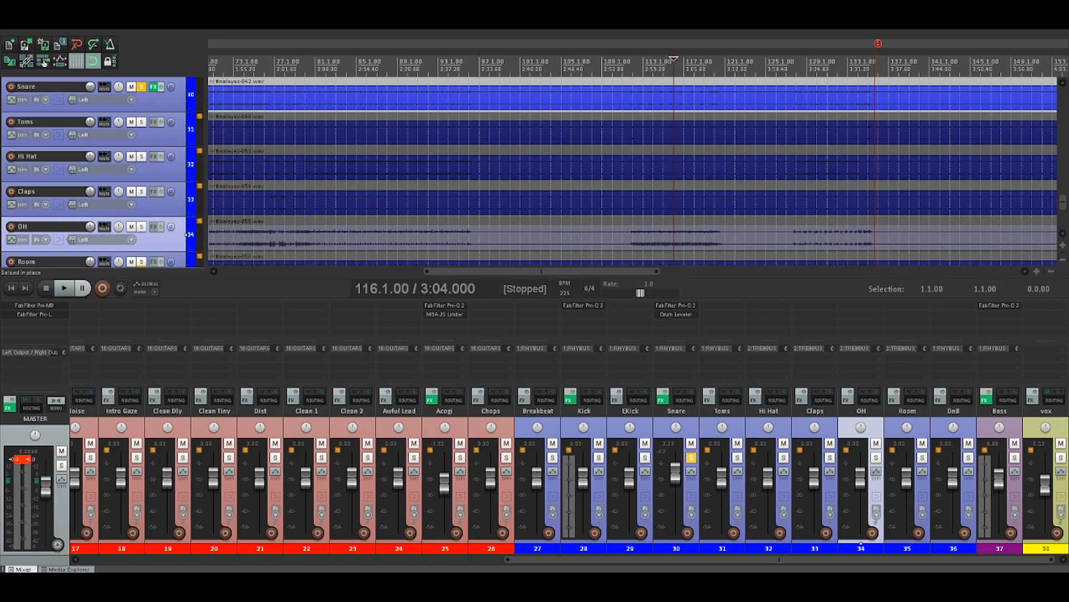
Solo the Breakbeat through DnB tracks again and listen to the drum group from 127.1.00
scroll(633, 170, "down", 2)
left_click(553, 458)
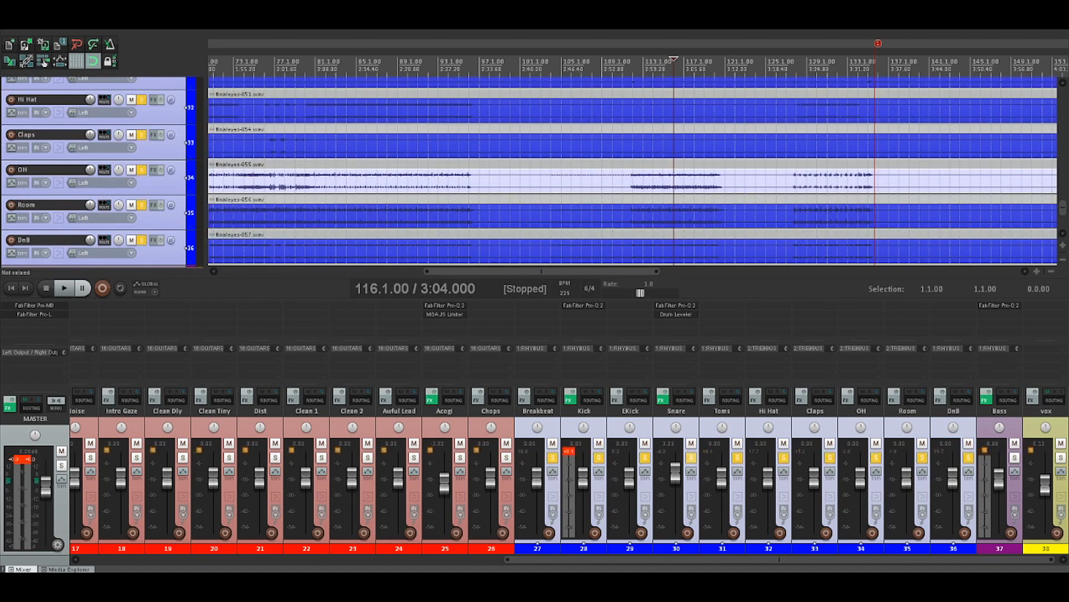
left_click(785, 180)
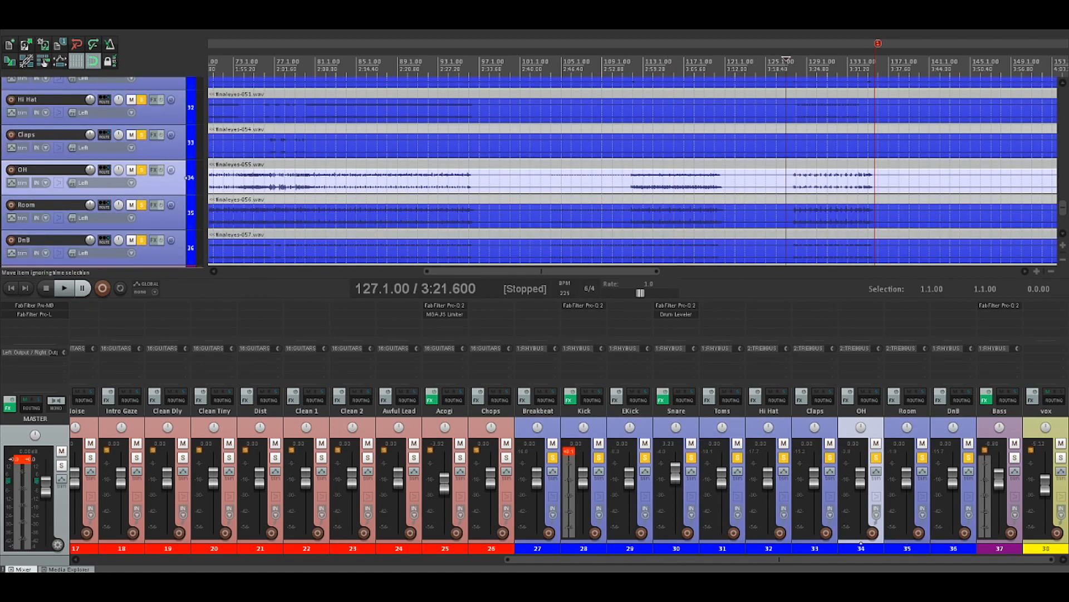
key("space")
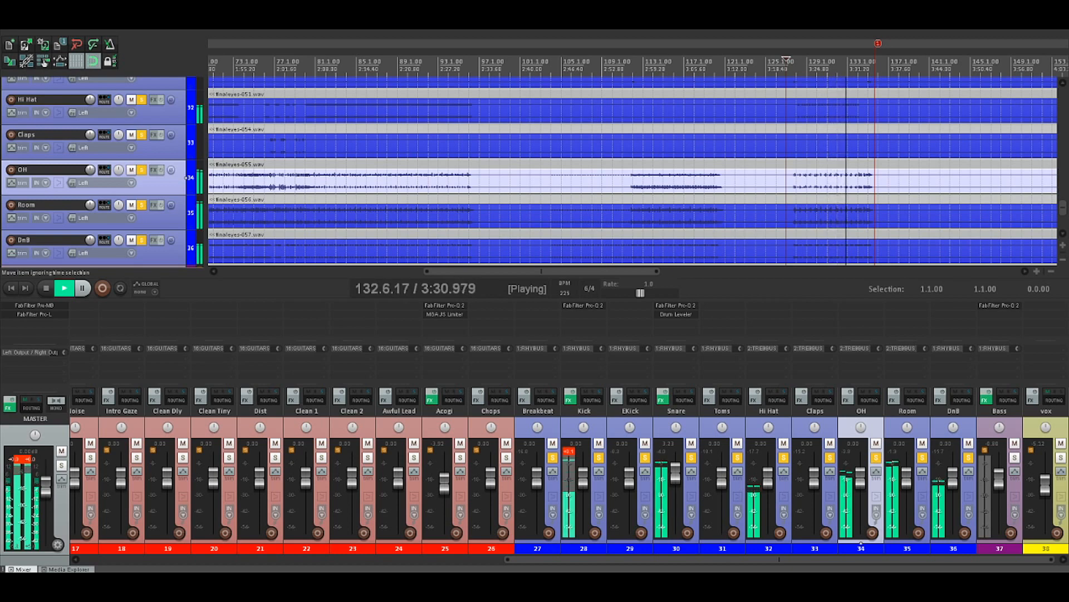
key("space")
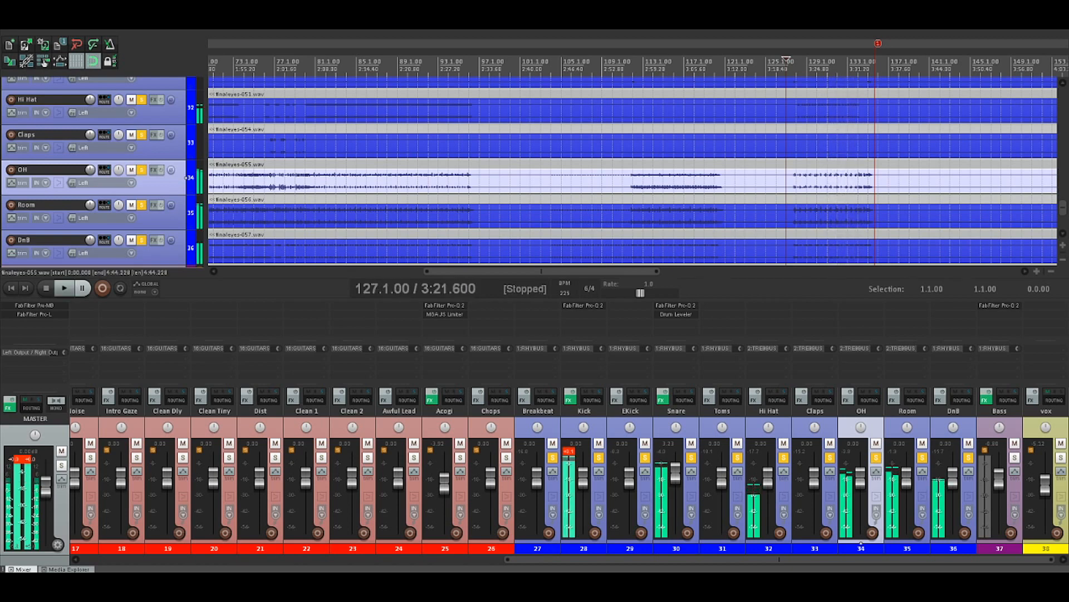
Play the last bars of the soloed drums from 134.1.00
left_click(858, 184)
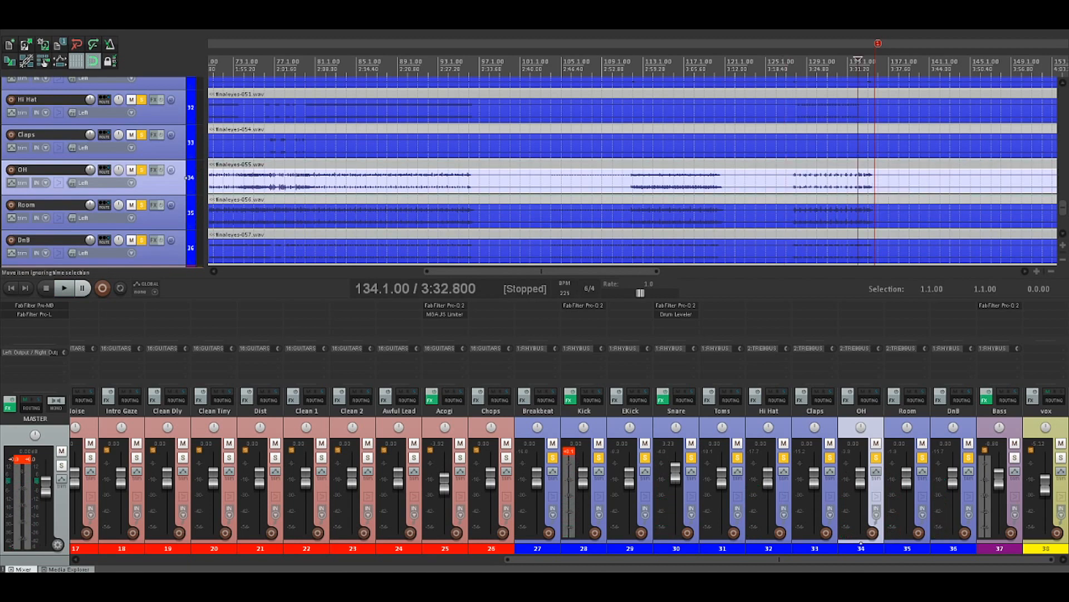
key("space")
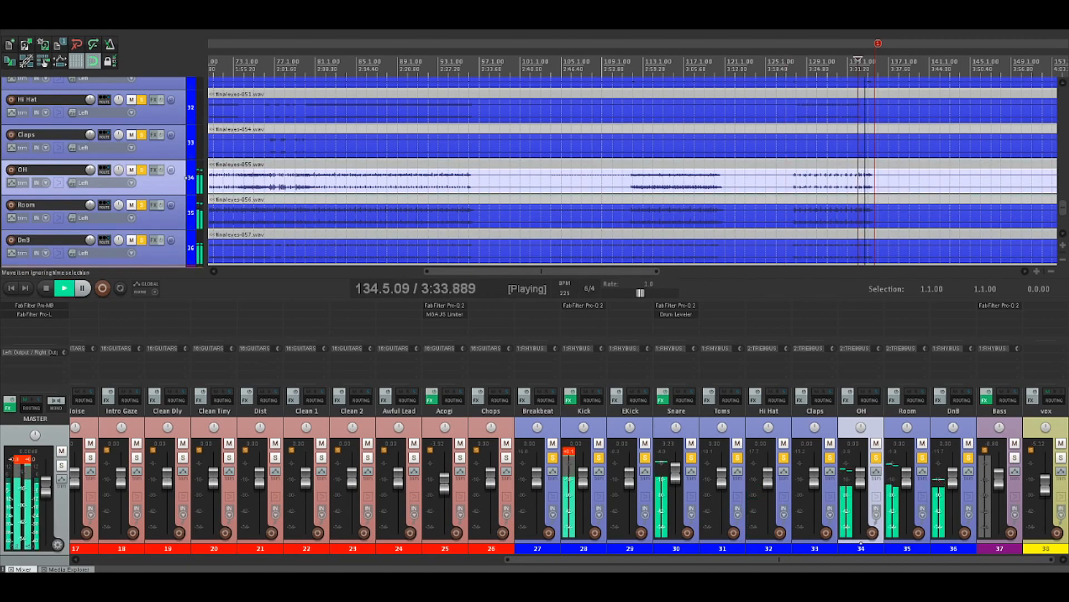
key("space")
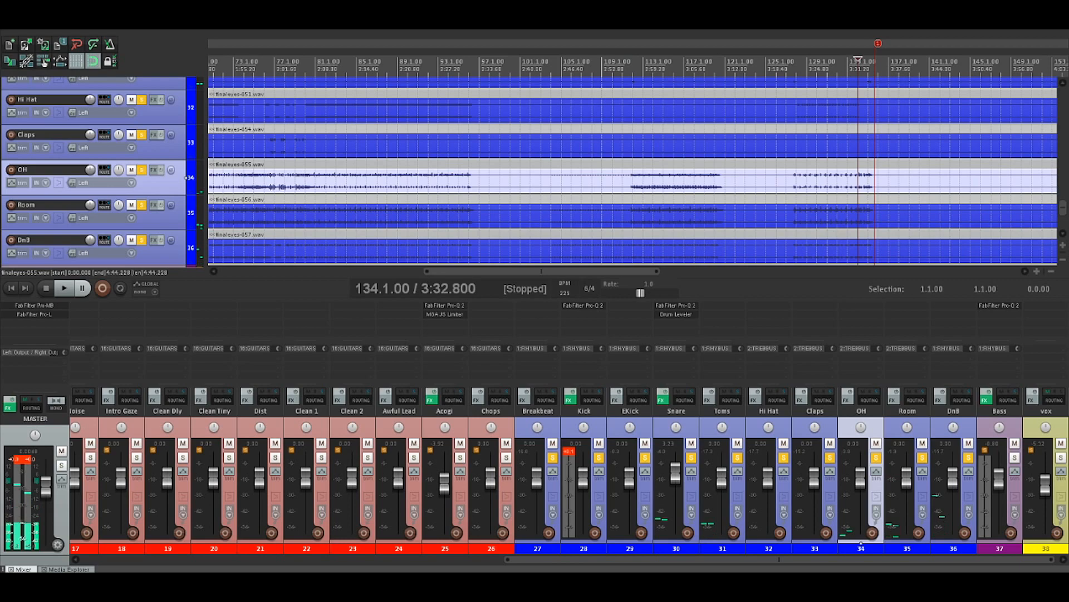
Switch the solo from the drum tracks to the Bass track and play it from 3.1.00
left_click_drag(553, 457, 968, 457)
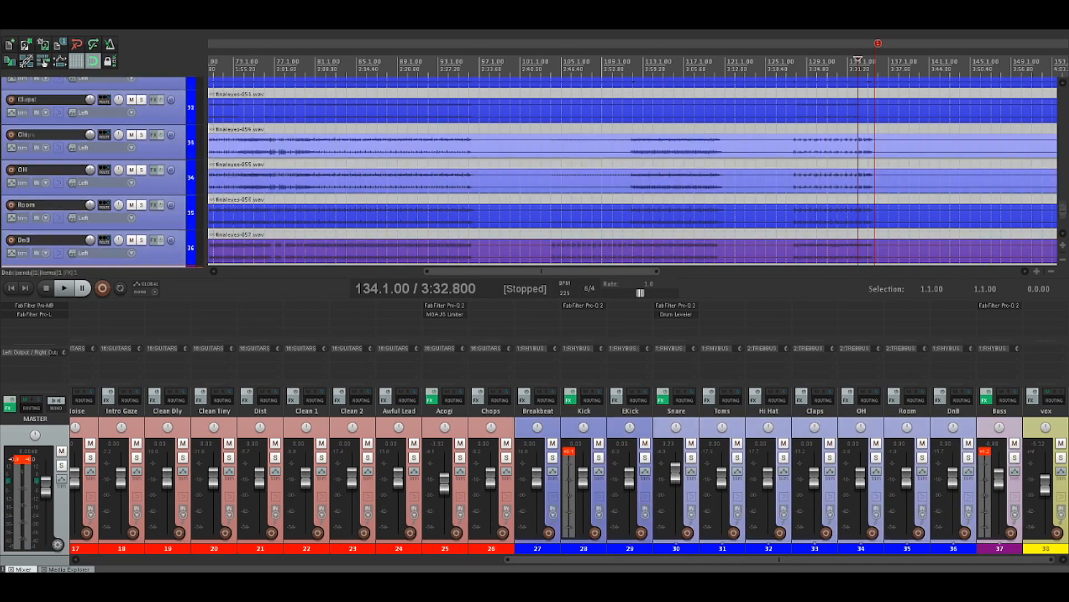
left_click(1015, 458)
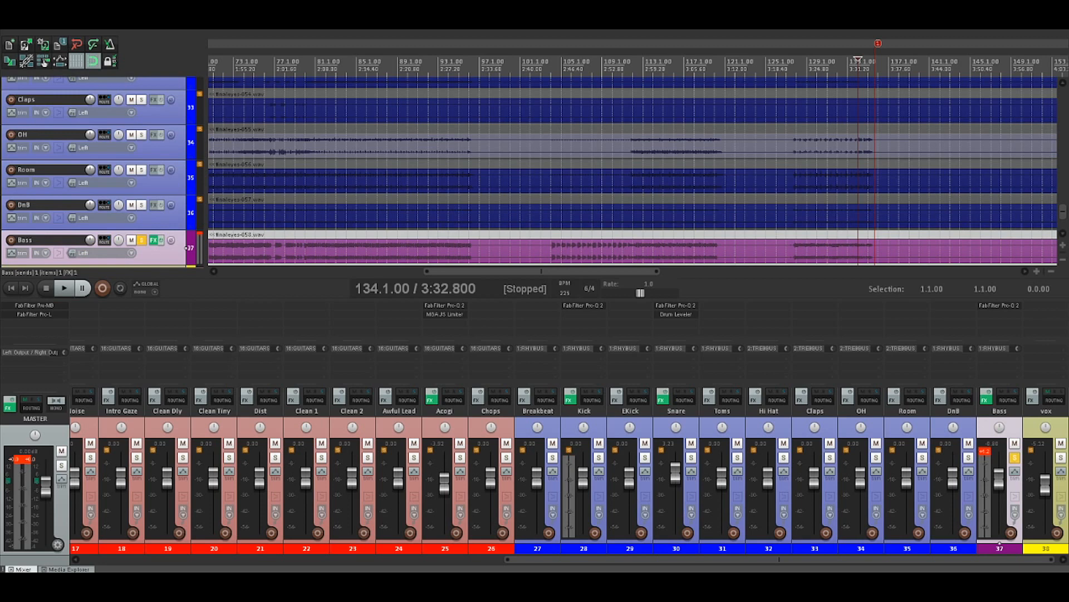
scroll(633, 171, "down", 2)
scroll(632, 171, "left", 10)
left_click(224, 247)
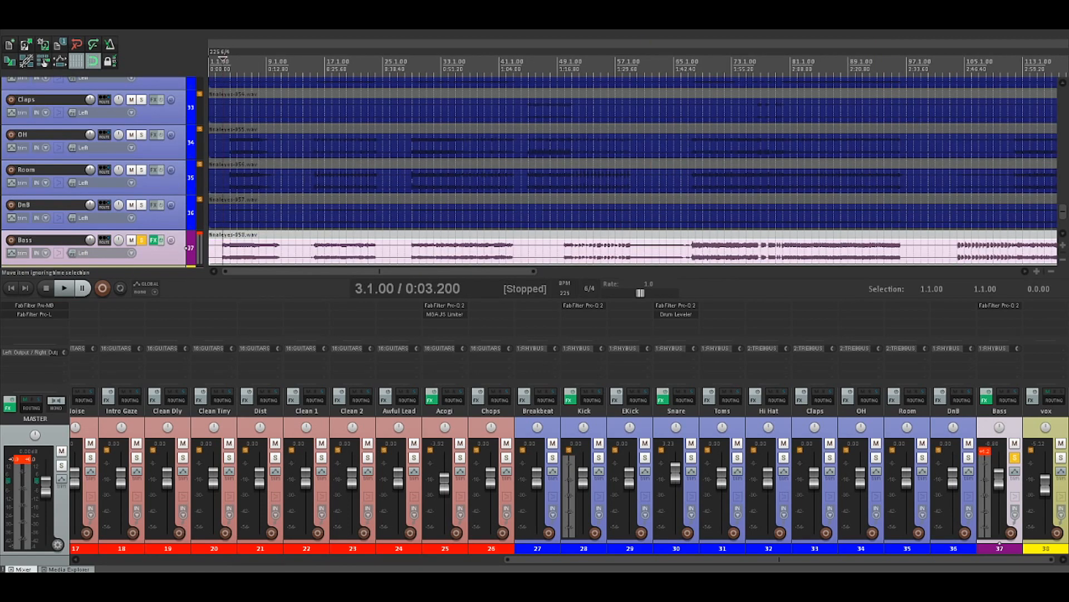
key("space")
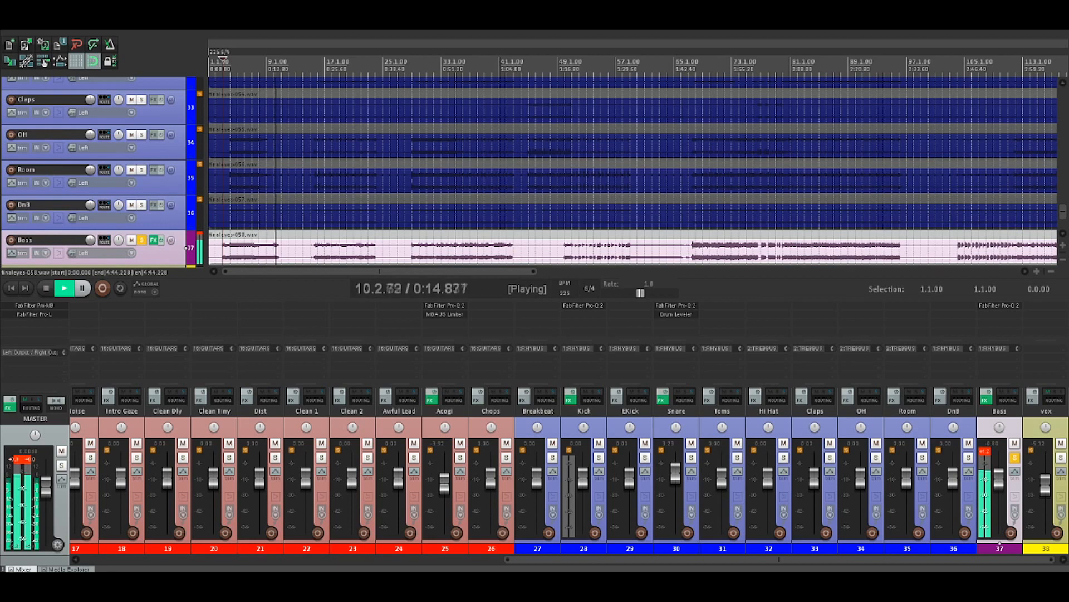
Listen to the soloed Bass part starting at 15.1.00
left_click(311, 247)
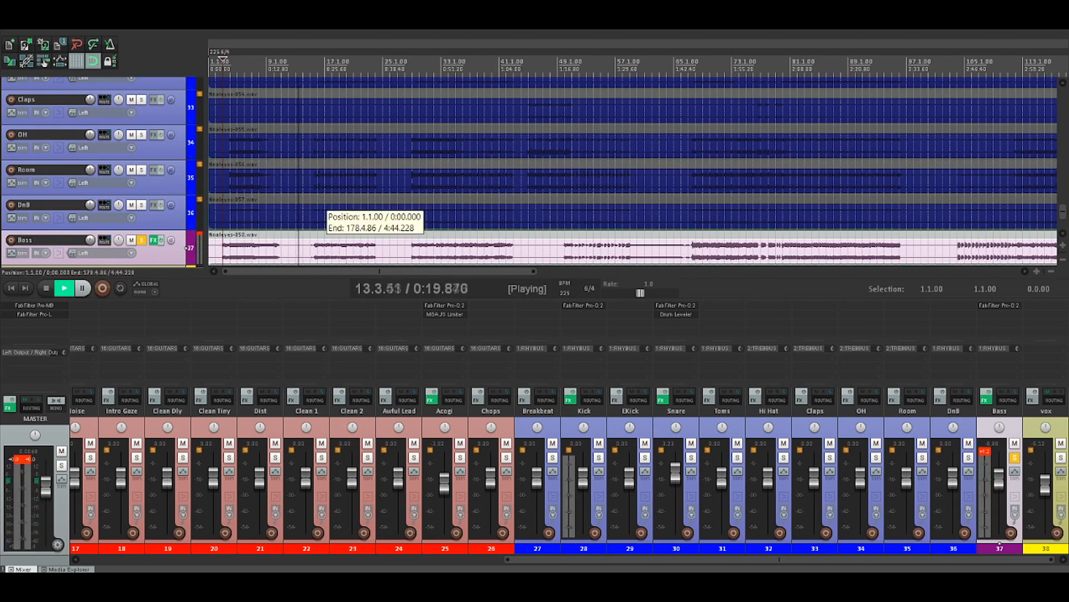
key("space")
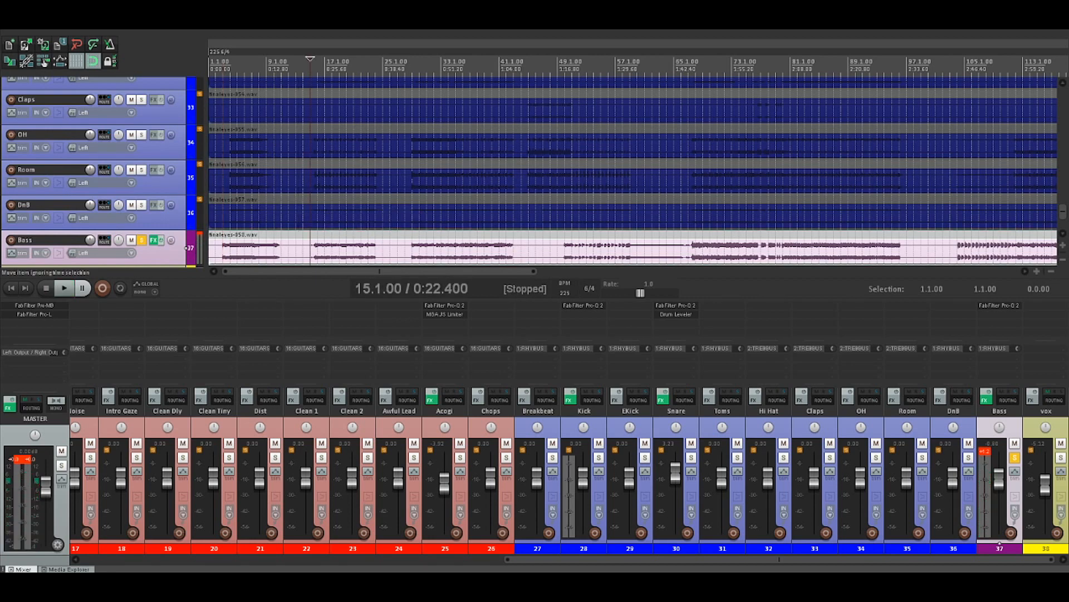
key("space")
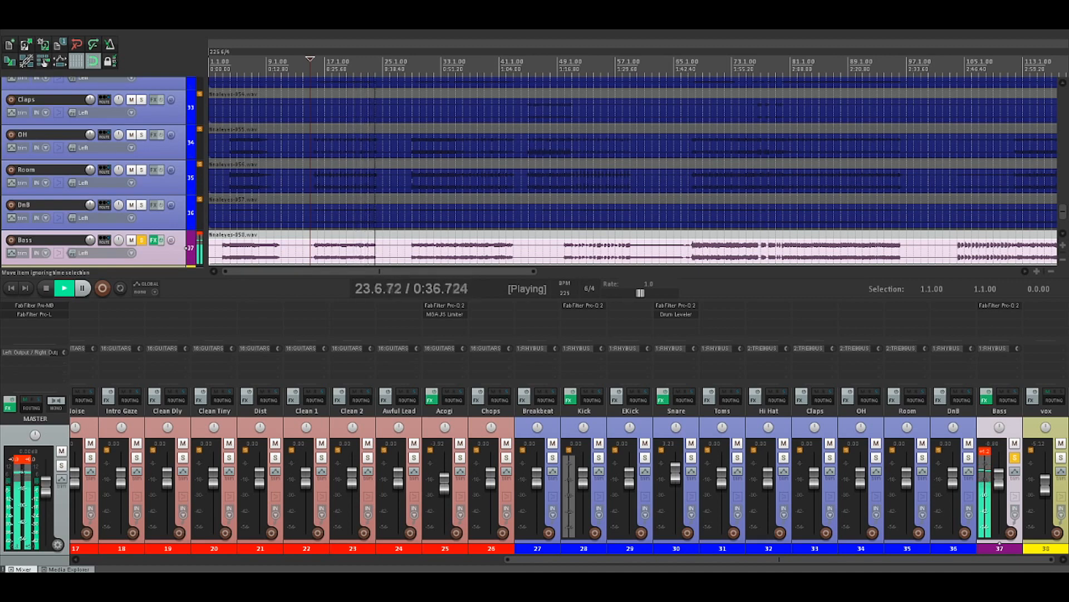
key("space")
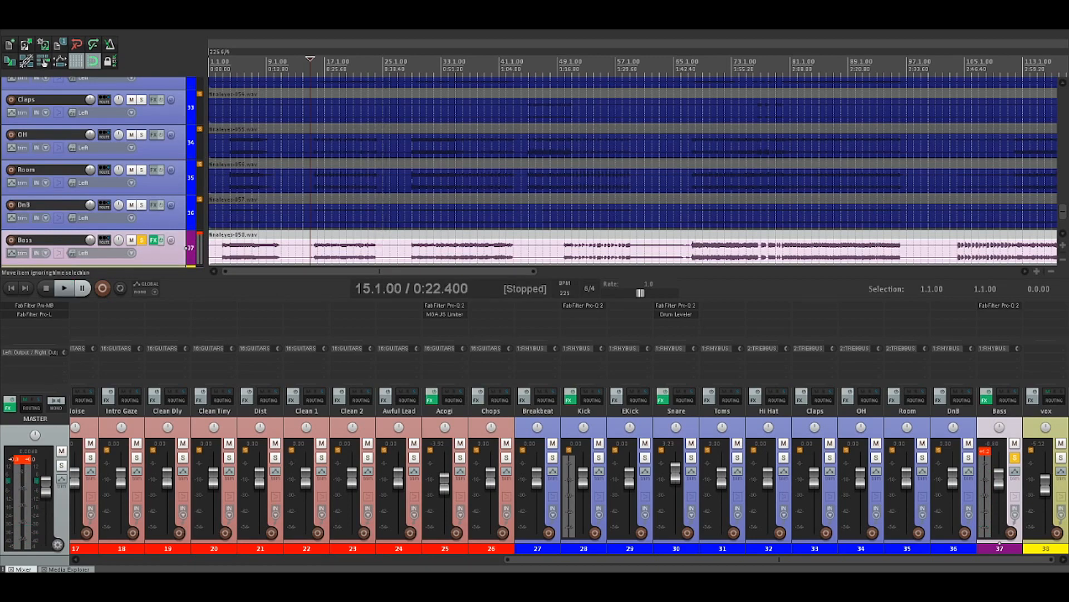
Place the edit cursor at 29.1.00 and increase the Bass track's height to enlarge its waveform
left_click(413, 245)
scroll(413, 246, "up", 5)
scroll(412, 245, "up", 4)
scroll(633, 167, "down", 1)
left_click_drag(101, 230, 100, 265)
scroll(413, 234, "down", 2)
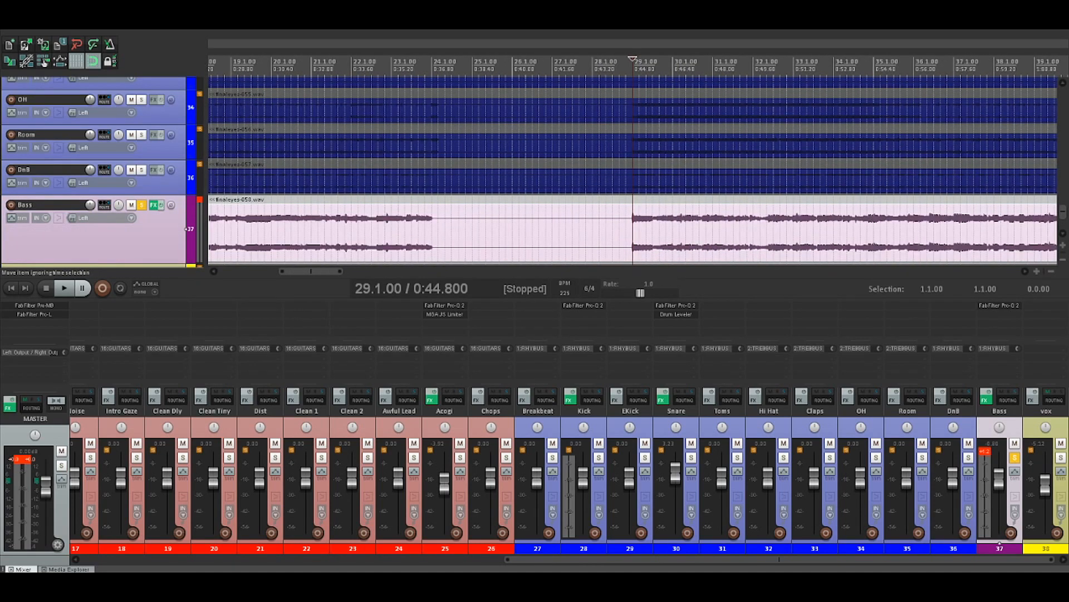
Listen to the soloed Bass from 29.1.00
key("space")
key("space")
key("space")
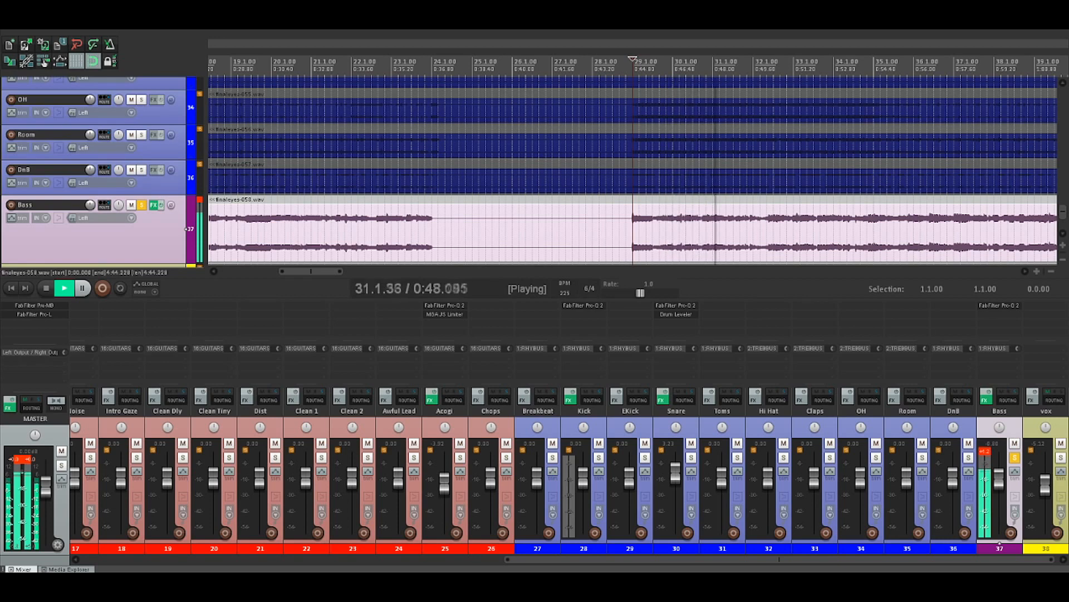
Listen to the soloed Bass from 50.1.00 through the short separated notes and the sustained part after them
scroll(633, 231, "down", 3)
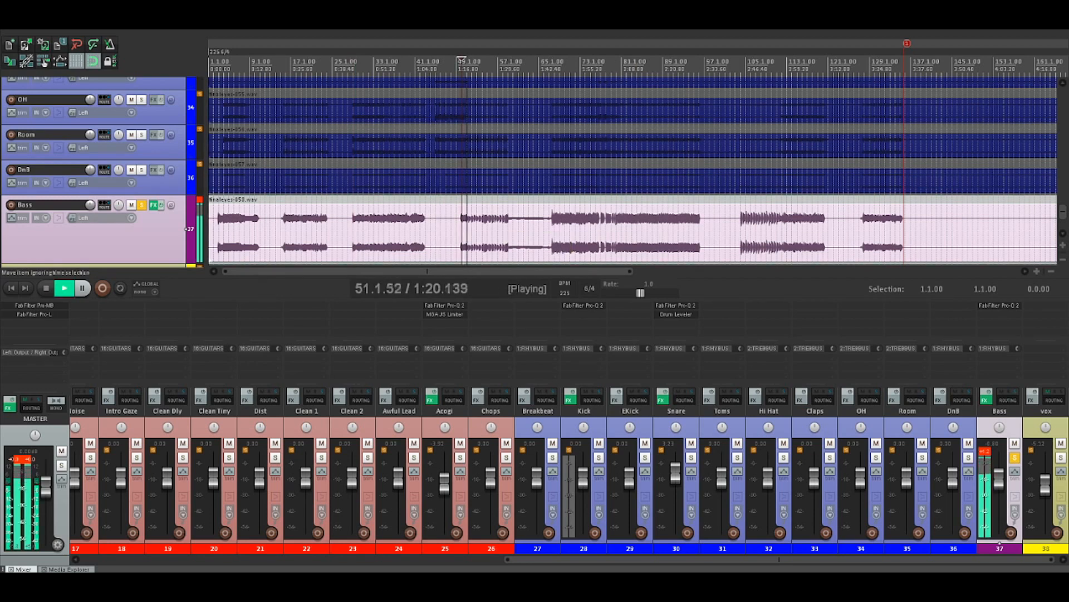
key("space")
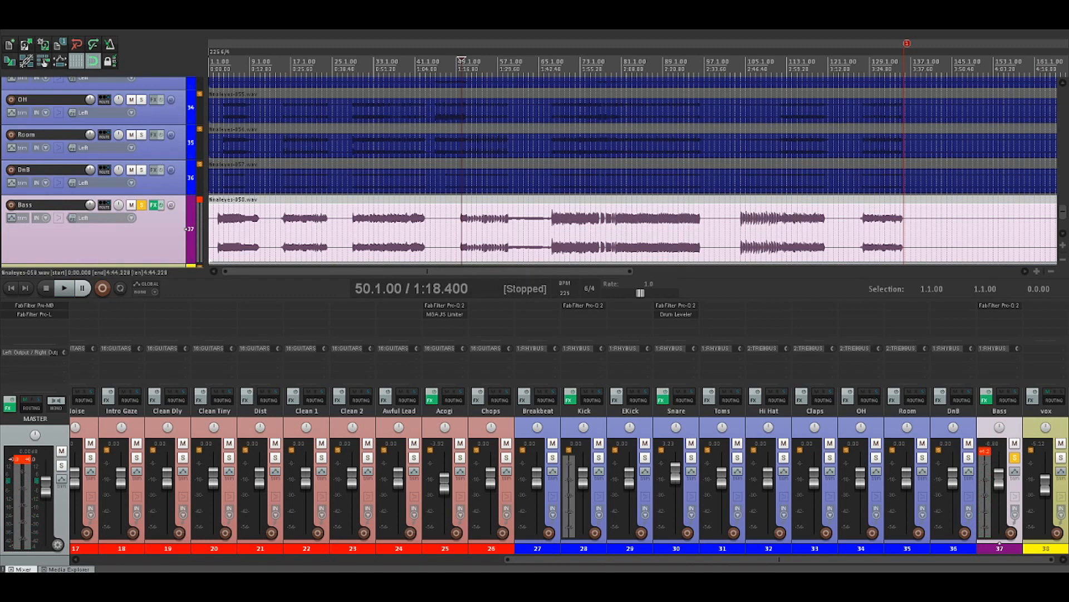
scroll(633, 228, "up", 5)
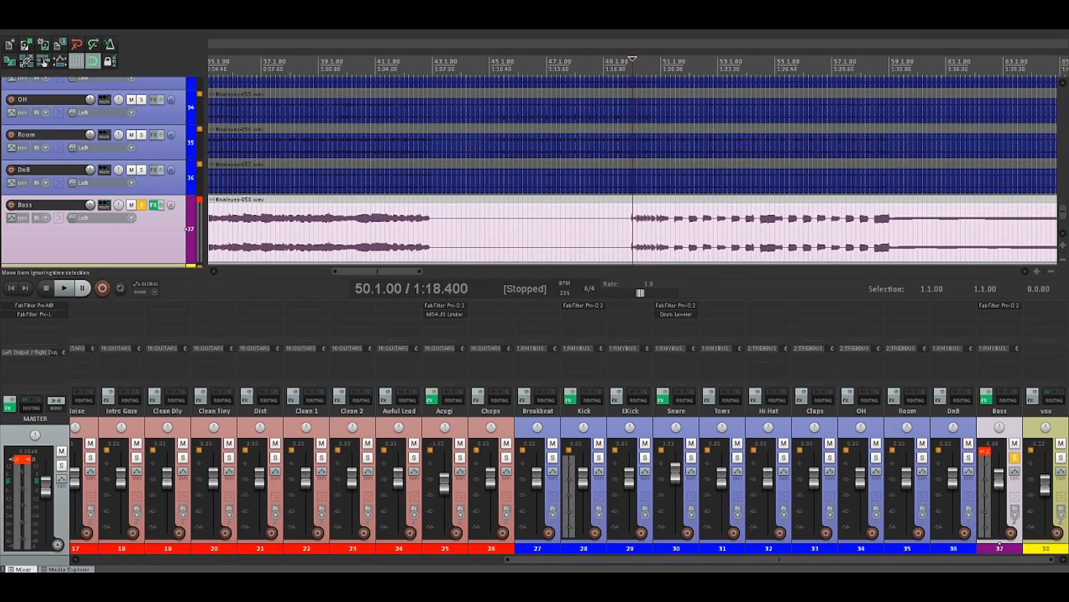
key("space")
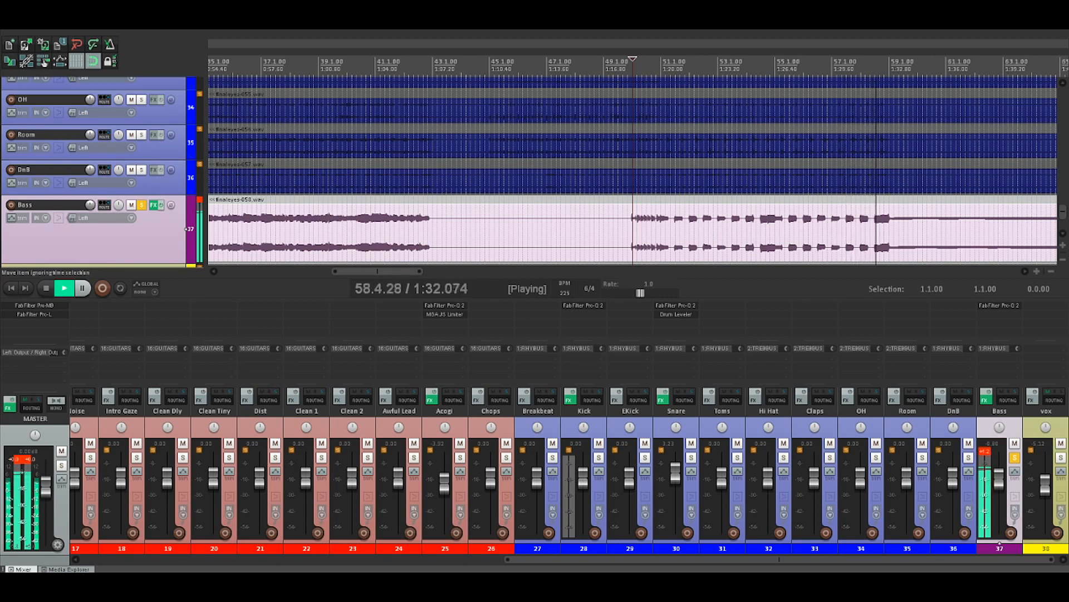
scroll(633, 173, "down", 4)
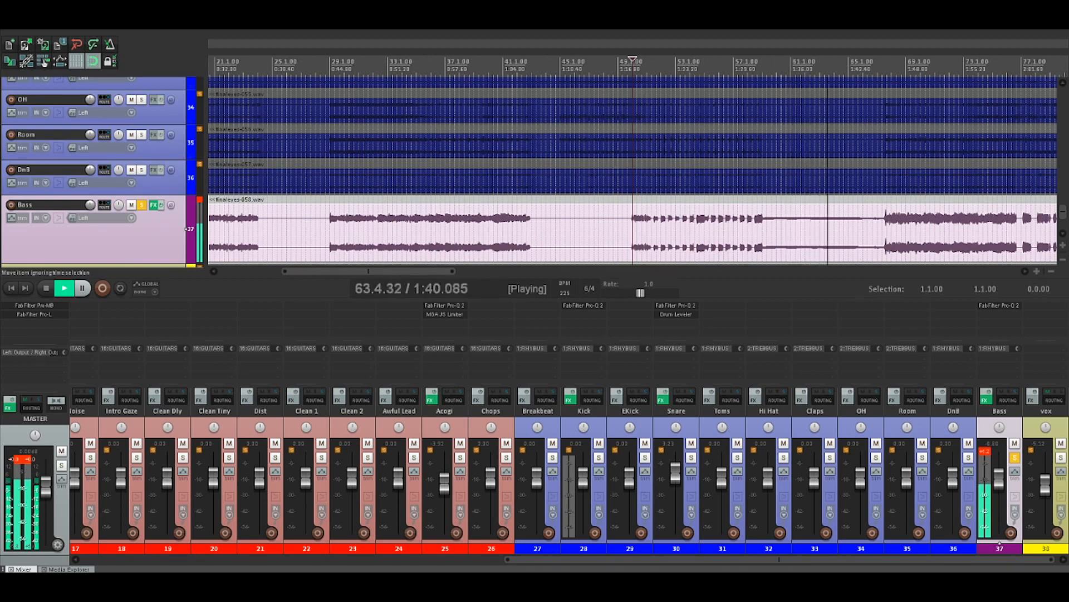
key("space")
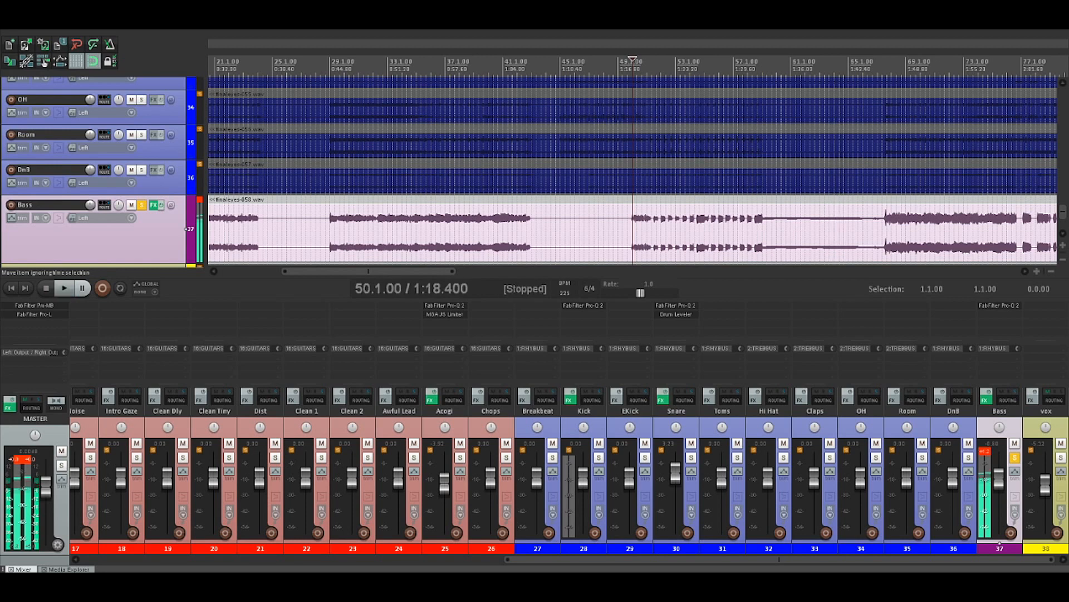
Move the edit cursor to 67.3.00 and listen to the soloed Bass from there
left_click(883, 232)
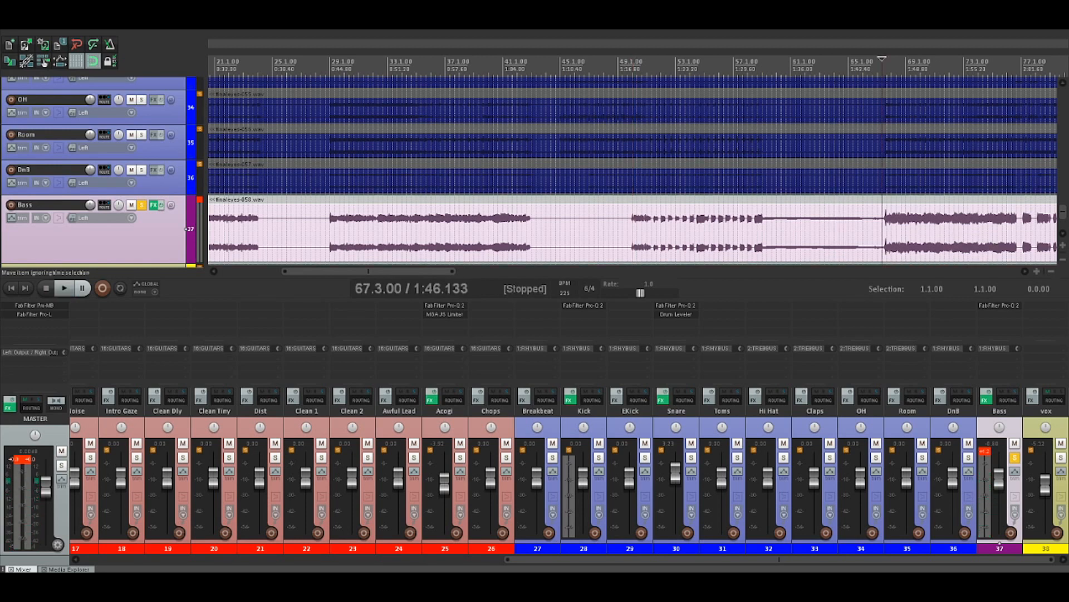
key("space")
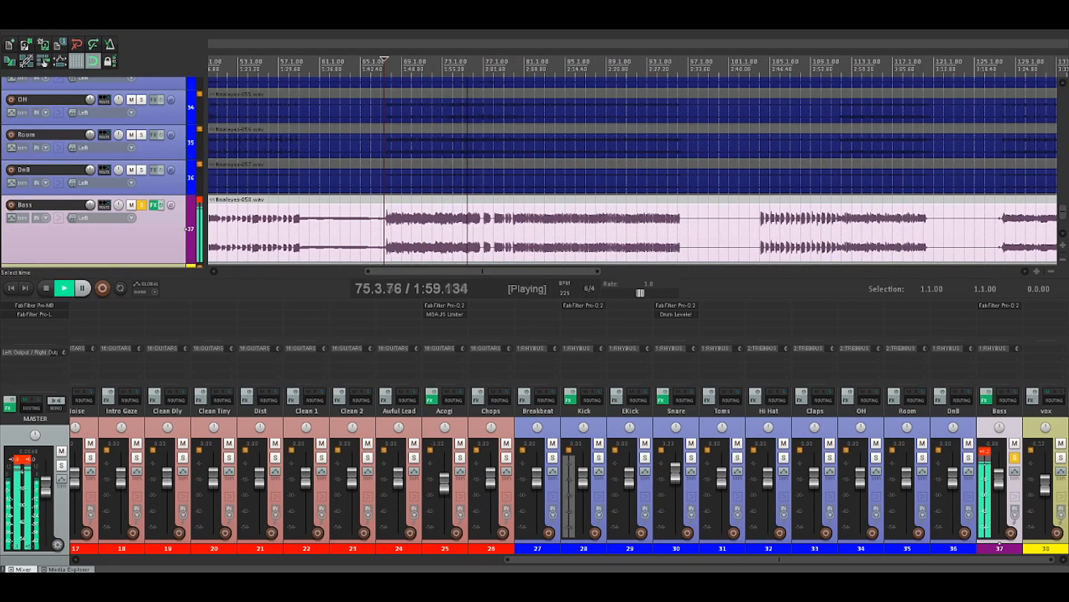
key("space")
Place the edit cursor at 74.1.00 and listen to the soloed Bass leading into the gaps in its waveform
left_click(466, 212)
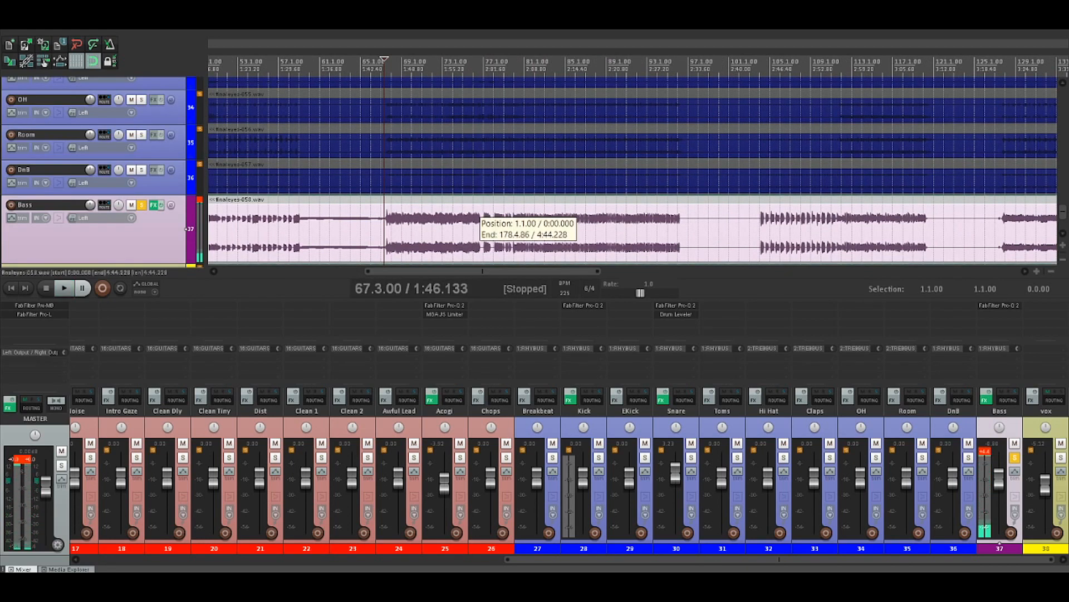
scroll(466, 213, "up", 3)
scroll(526, 214, "up", 4)
left_click(526, 214)
key("space")
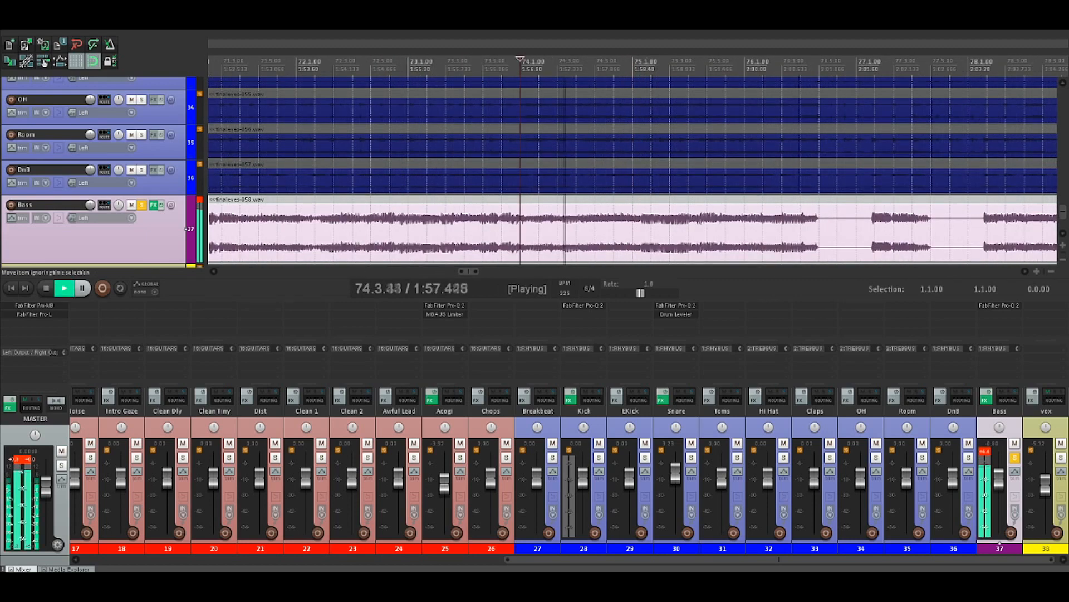
key("space")
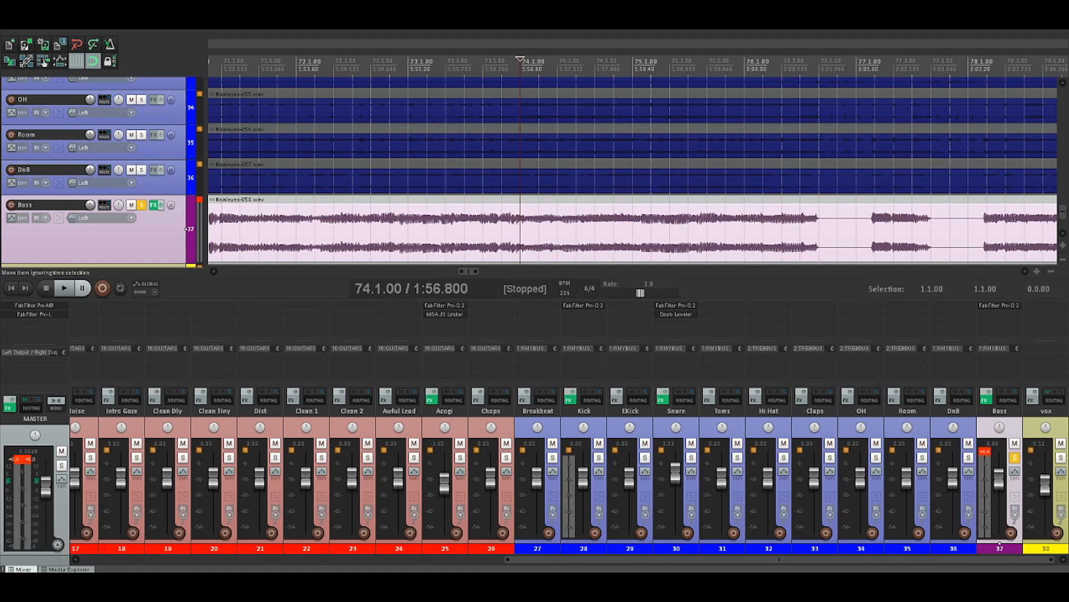
Place the edit cursor at 76.2.00 and listen to the soloed Bass through the gaps and the long run of short notes
scroll(633, 232, "down", 3)
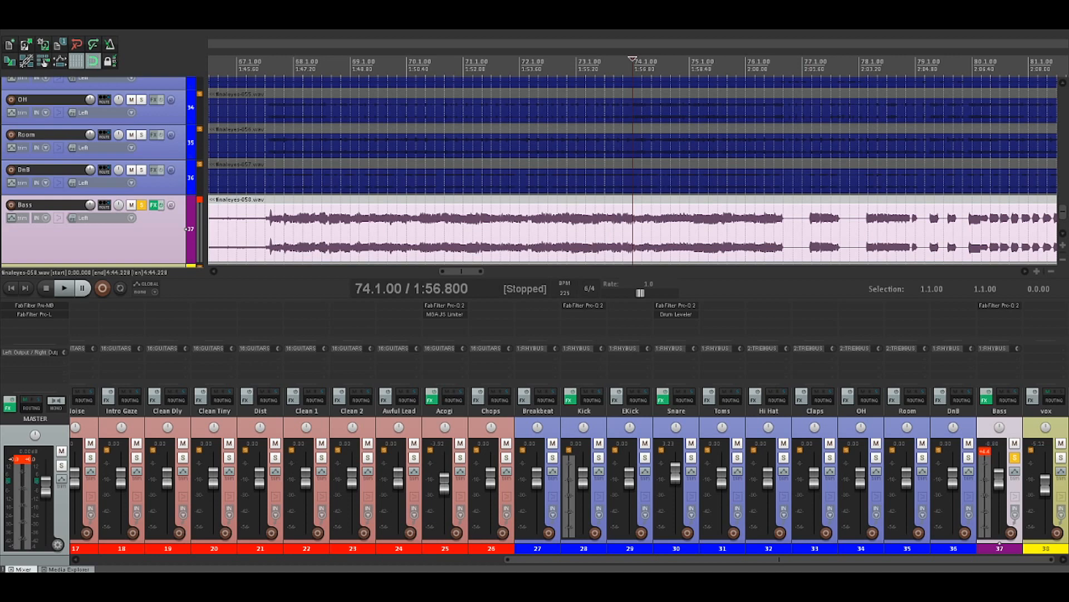
left_click(755, 231)
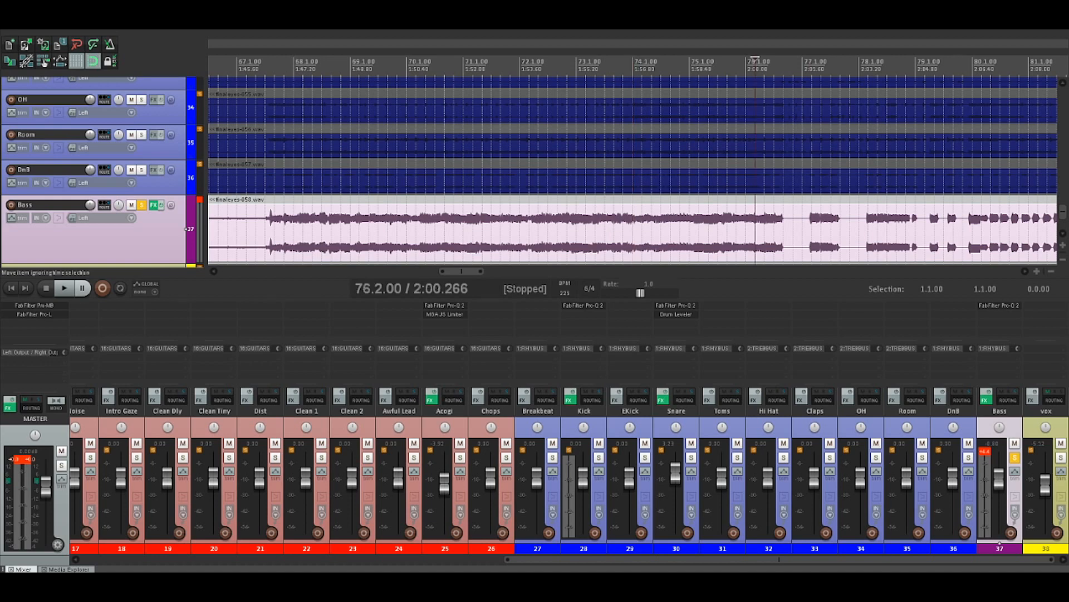
key("space")
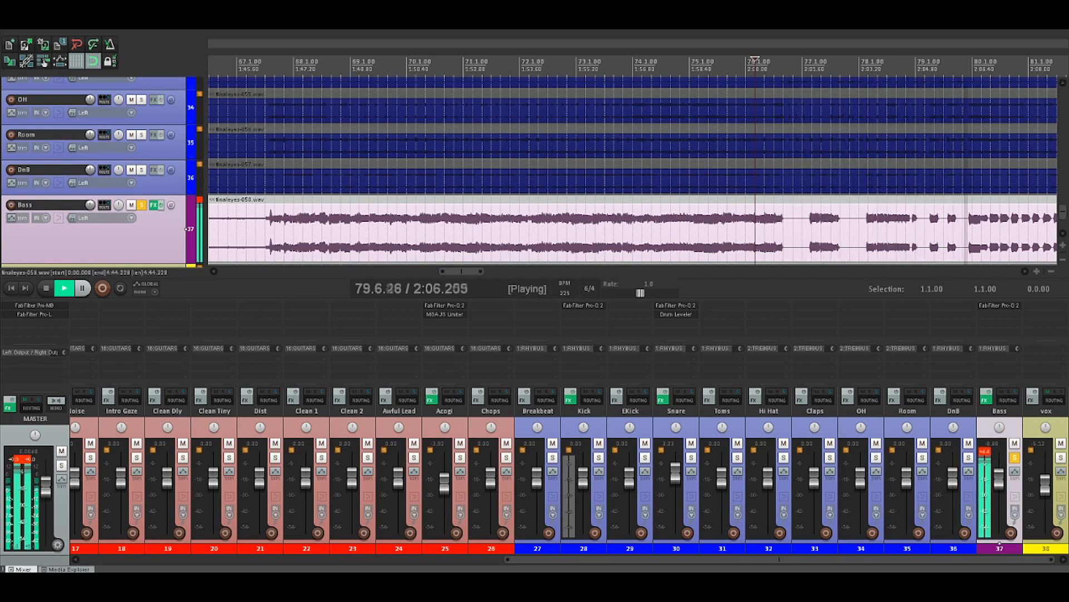
scroll(333, 231, "down", 1)
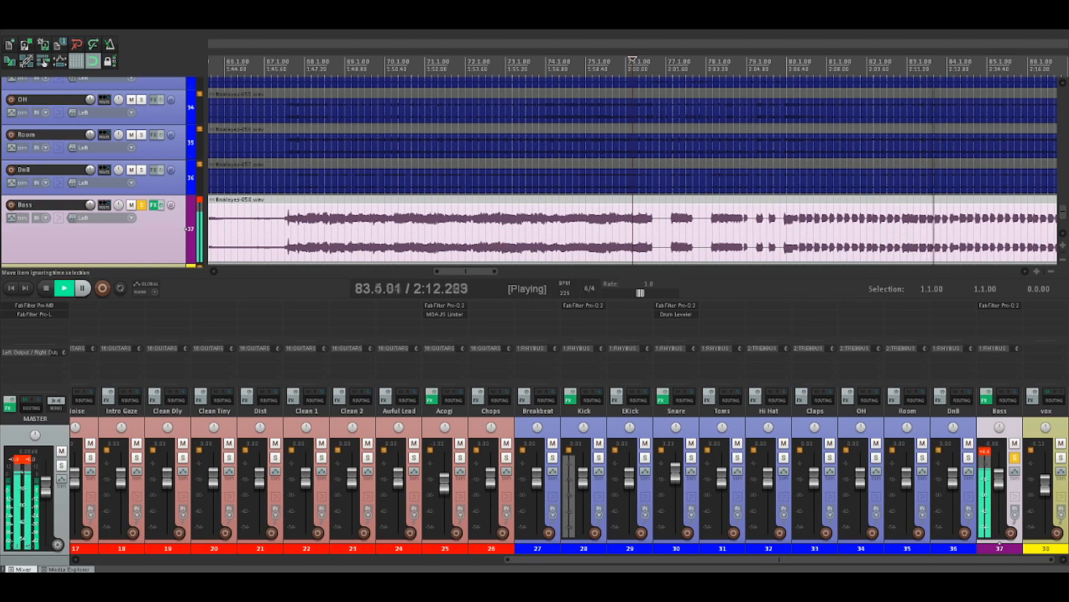
scroll(633, 223, "down", 1)
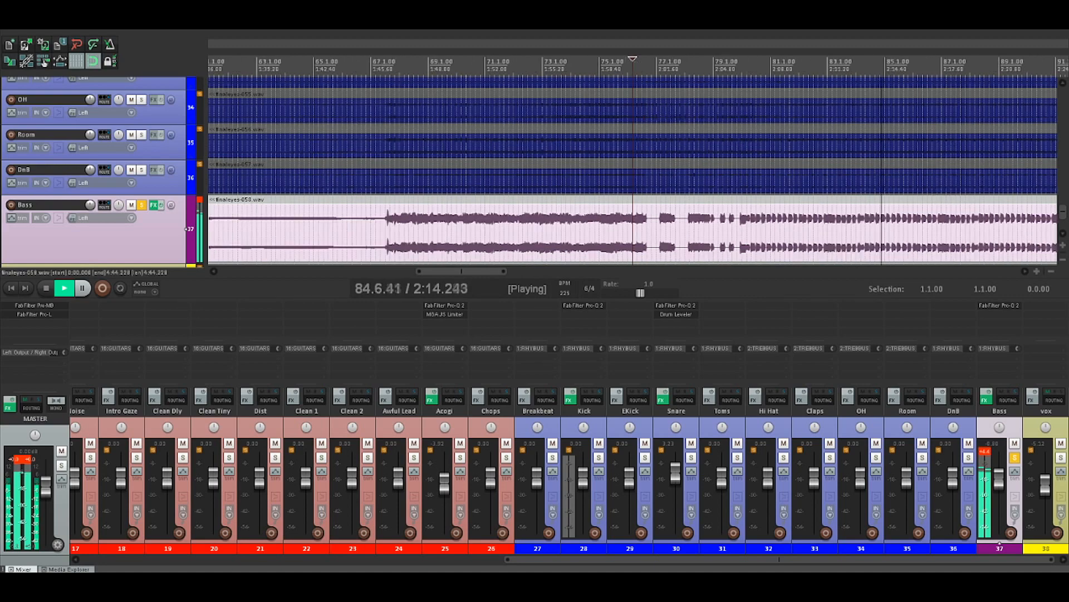
scroll(633, 167, "down", 1)
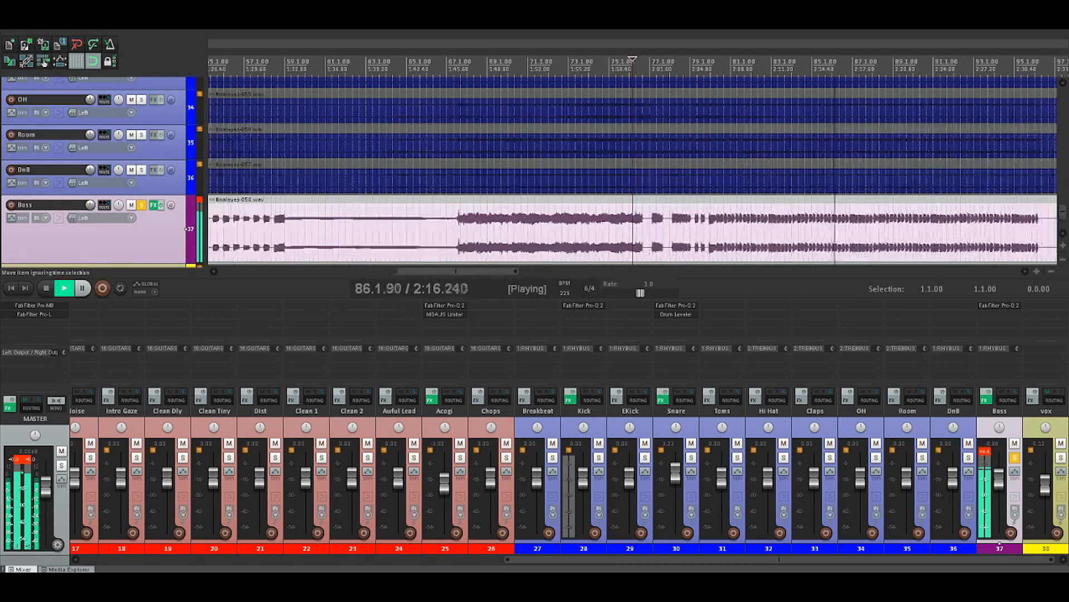
left_click_drag(479, 272, 530, 271)
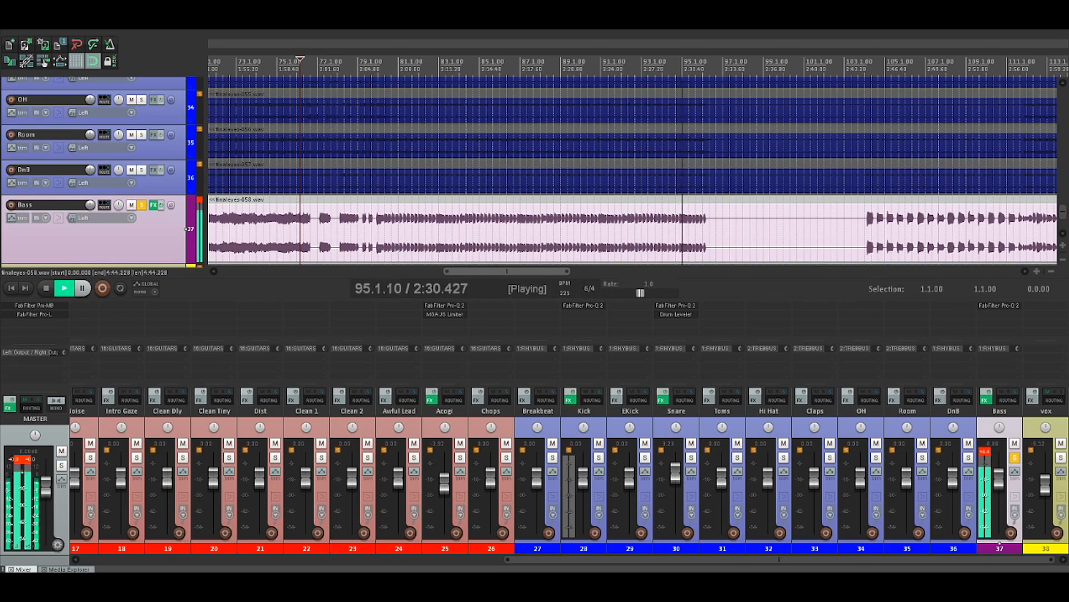
key("space")
Place the edit cursor at 103.5.00 and listen to the soloed Bass through the separated notes and the denser passage following them
left_click(858, 231)
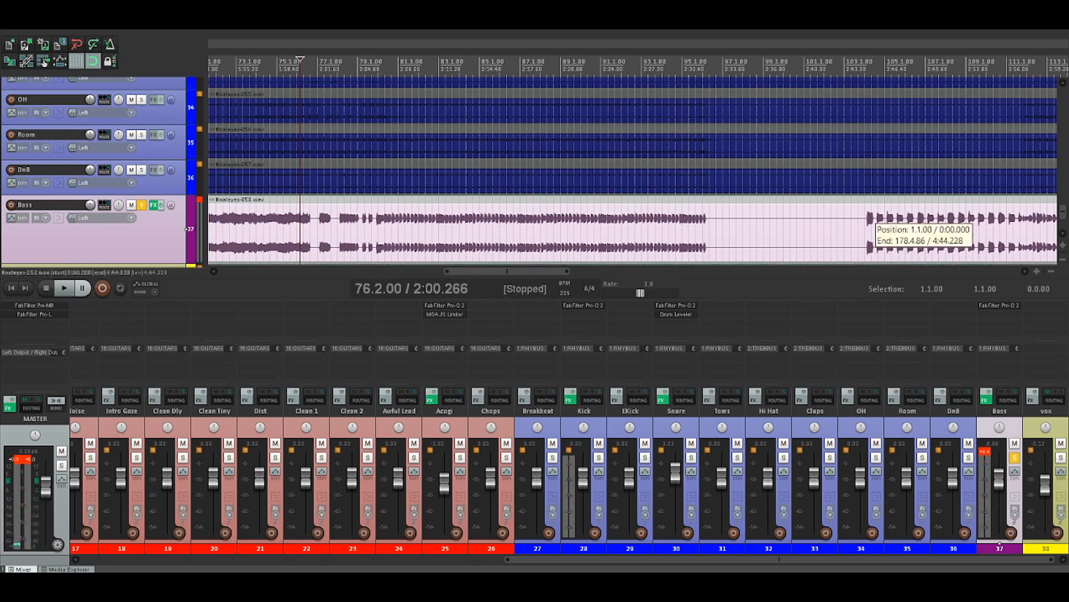
scroll(859, 231, "up", 3)
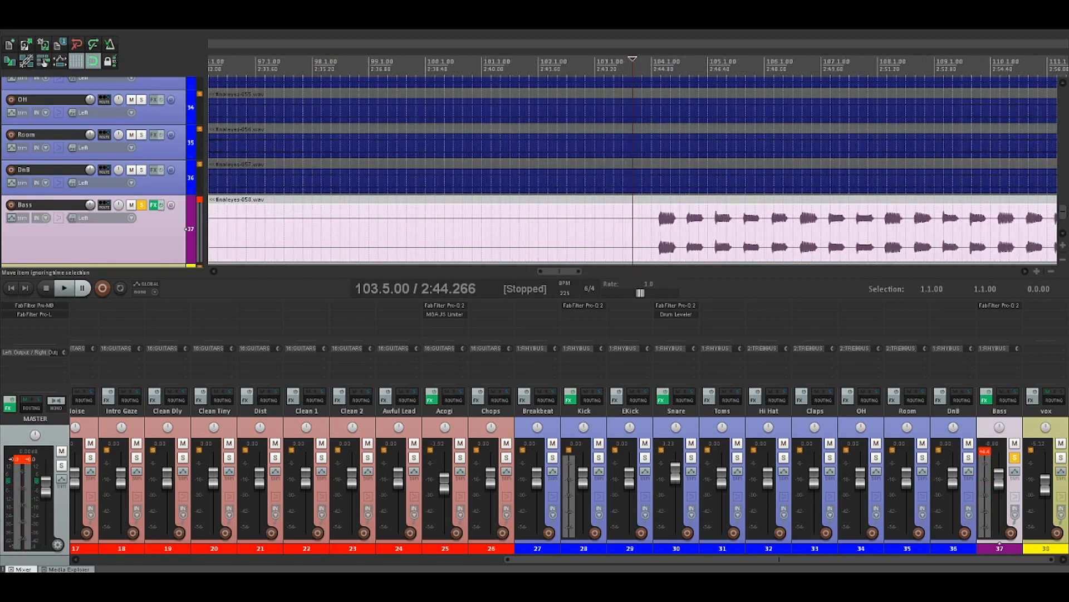
scroll(635, 228, "right", 5)
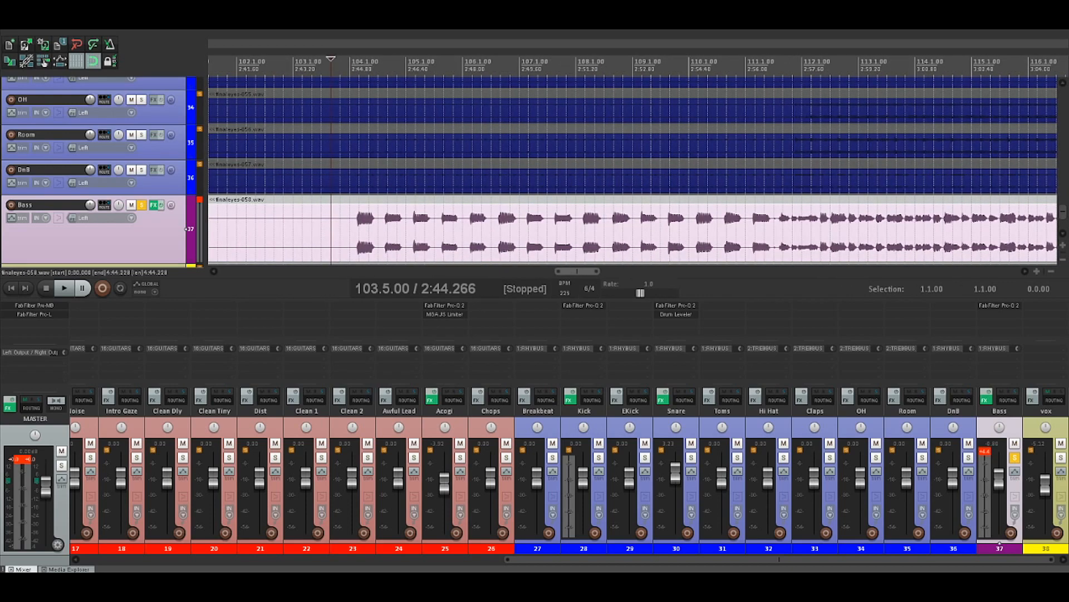
key("space")
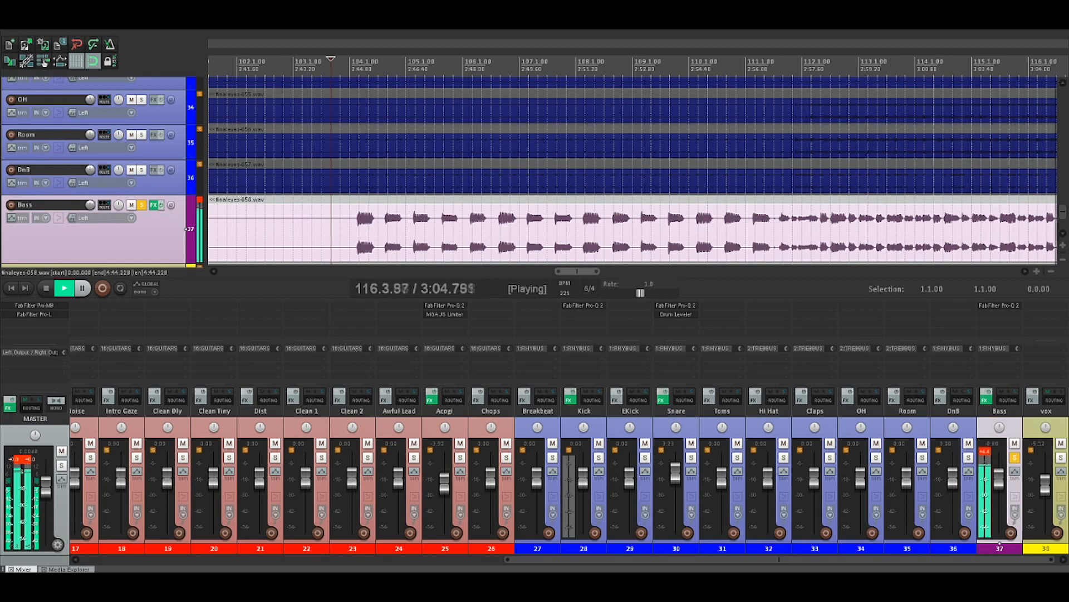
scroll(736, 223, "down", 6)
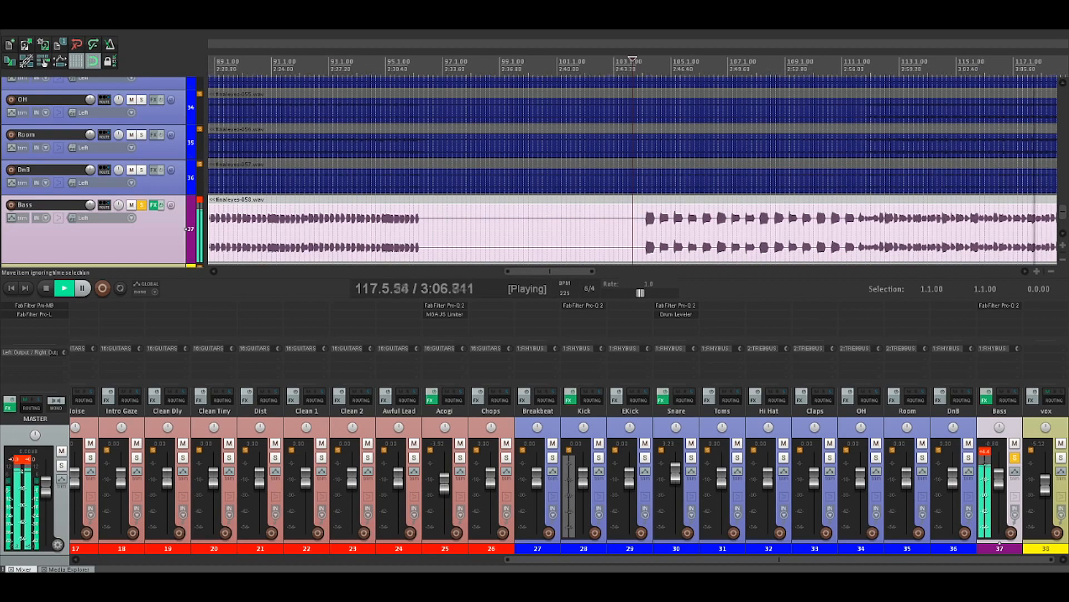
scroll(637, 167, "down", 3)
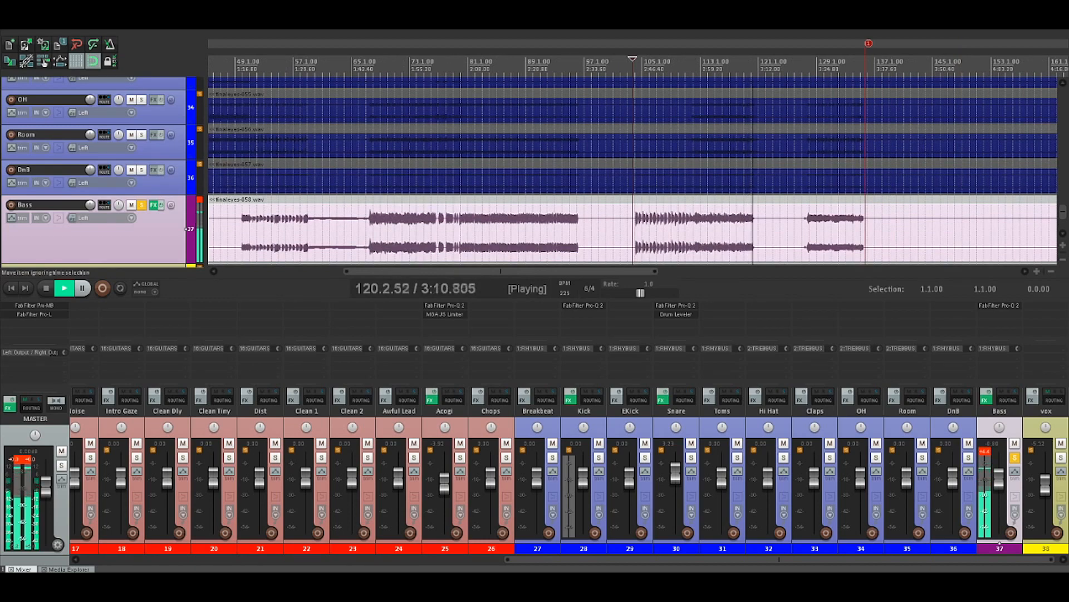
key("space")
Move the edit cursor to 119.4.00 and listen to the final note of that soloed Bass section
scroll(661, 231, "up", 6)
left_click(661, 231)
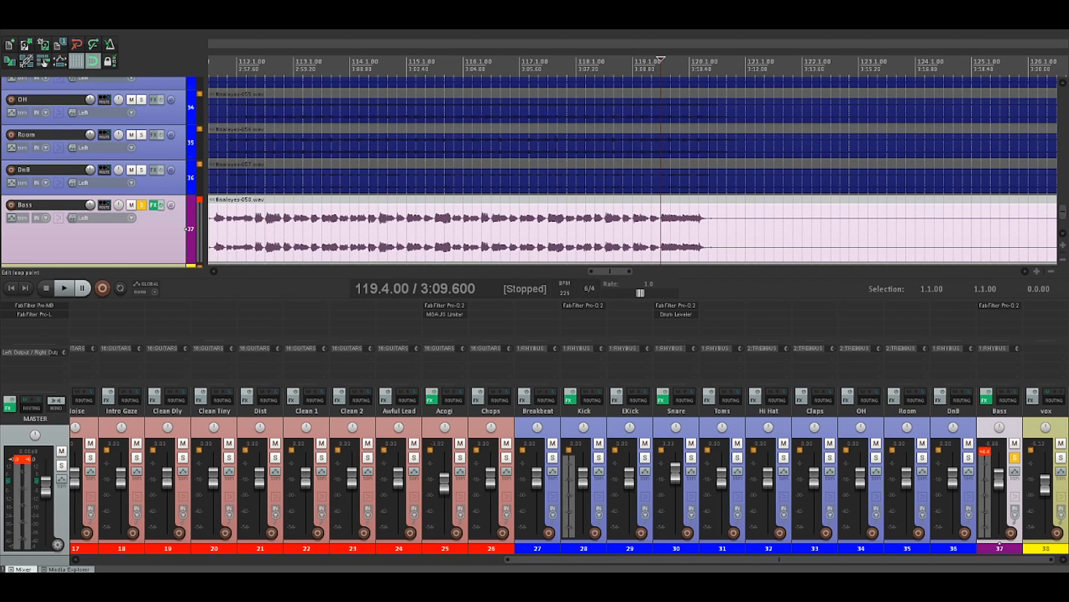
key("space")
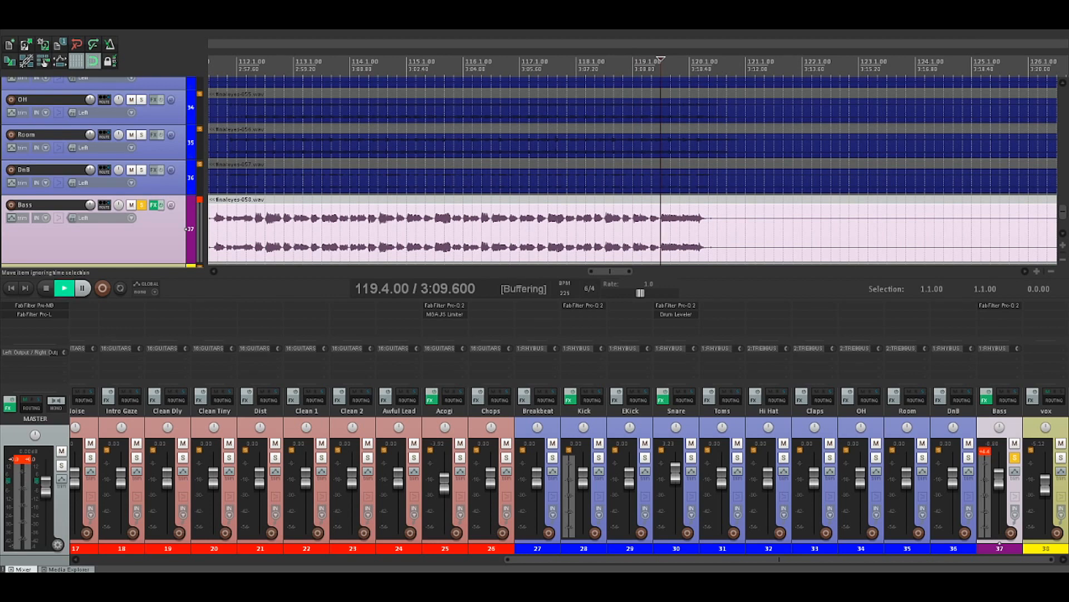
scroll(662, 231, "down", 2)
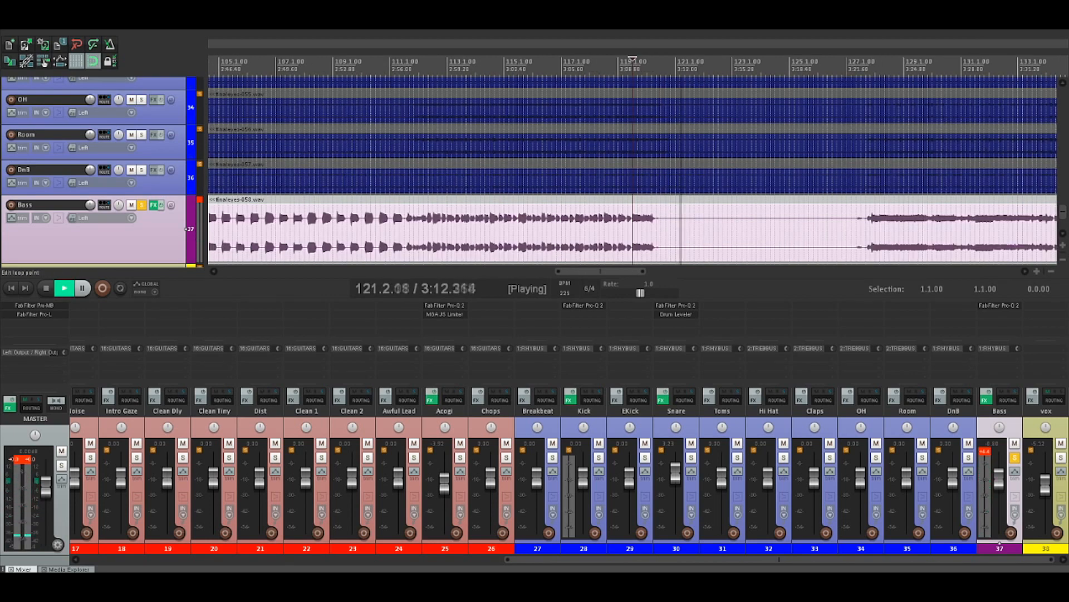
key("space")
Place the edit cursor at 127.1.00 and listen to the last section of the soloed Bass
left_click(846, 64)
scroll(845, 65, "down", 2)
scroll(632, 168, "up", 3)
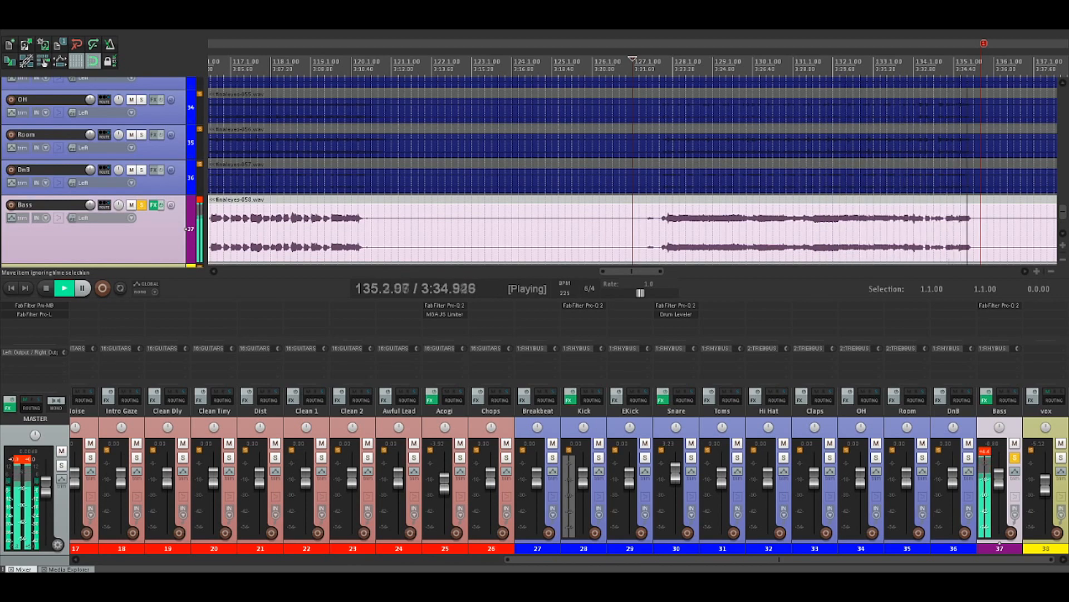
key("space")
Audition the short Bass fragments near the end of the part one by one from 134.1.00, leaving the edit cursor at 134.4.00
left_click(914, 66)
scroll(914, 65, "up", 4)
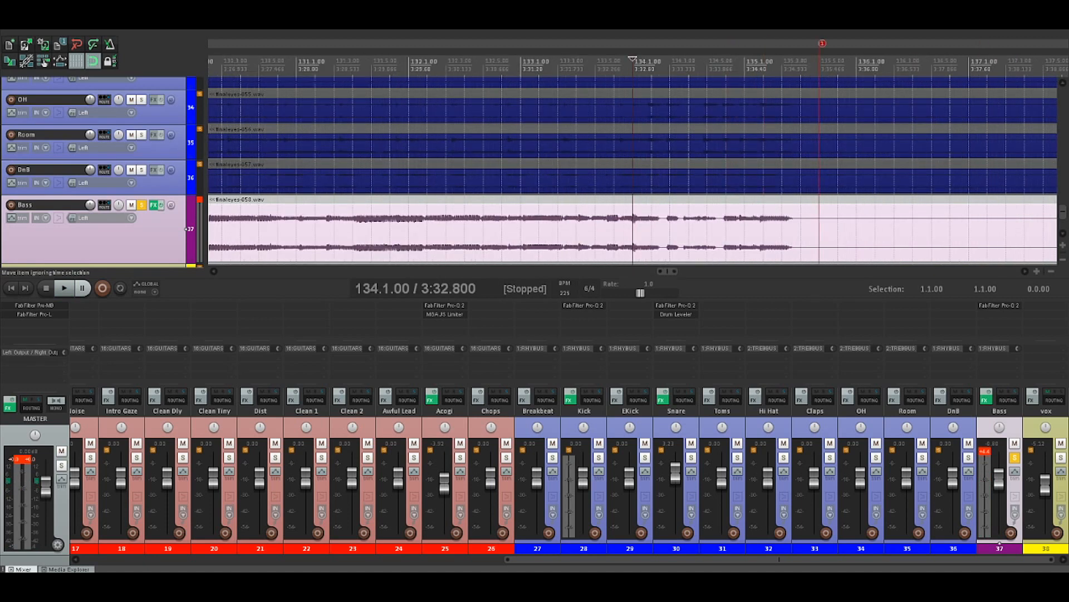
key("space")
key("space")
left_click(671, 235)
key("space")
key("space")
left_click(727, 224)
key("space")
key("space")
left_click(691, 223)
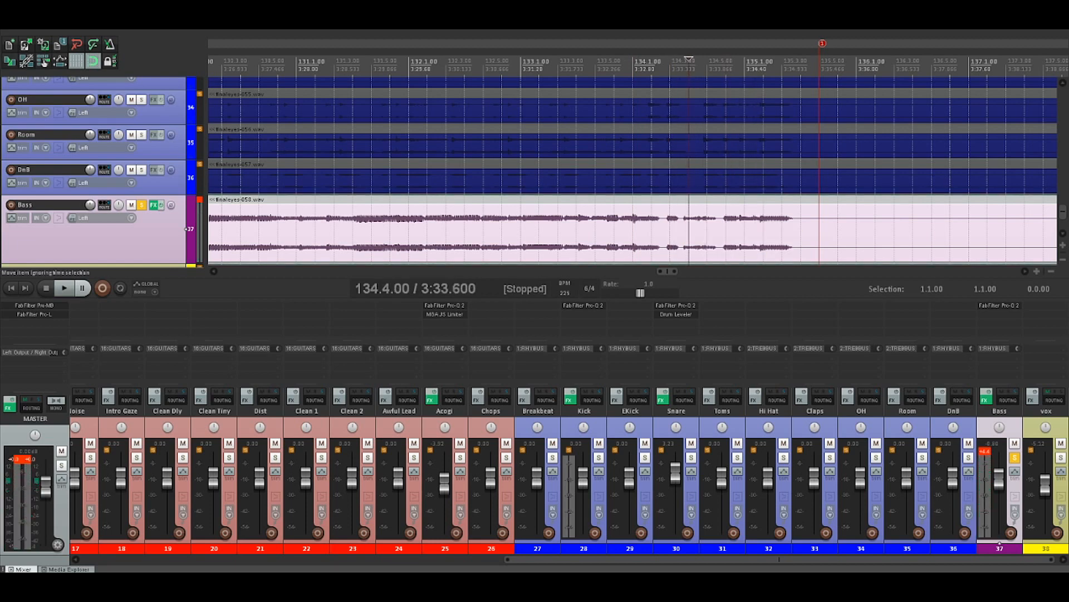
Turn off solo on the Bass track and solo the GUITARS bus instead
scroll(690, 223, "down", 10)
left_click(141, 205)
scroll(568, 479, "left", 8)
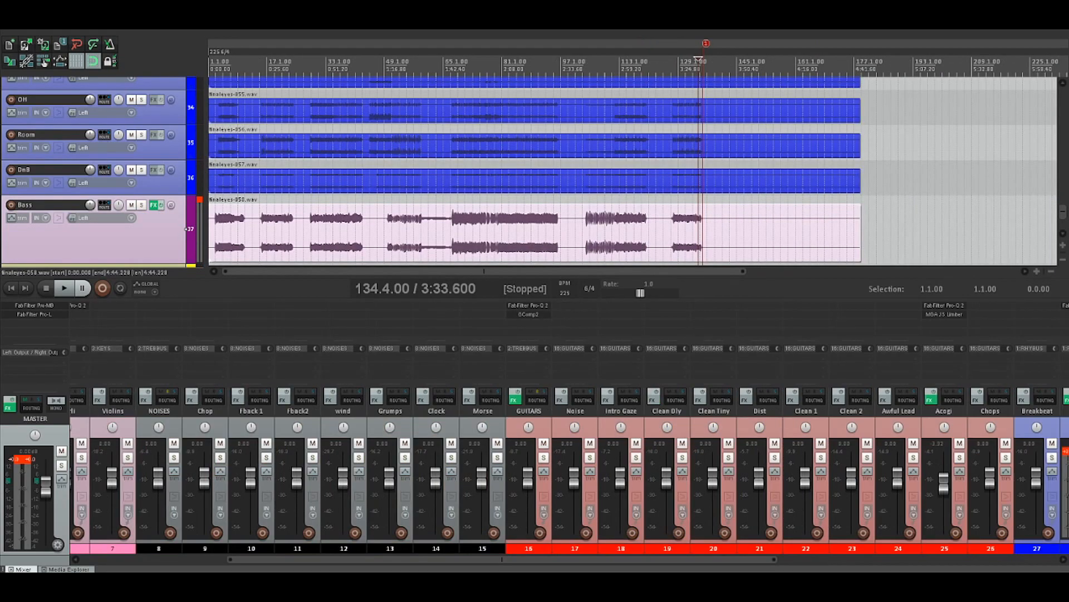
left_click(543, 458)
scroll(546, 204, "down", 2)
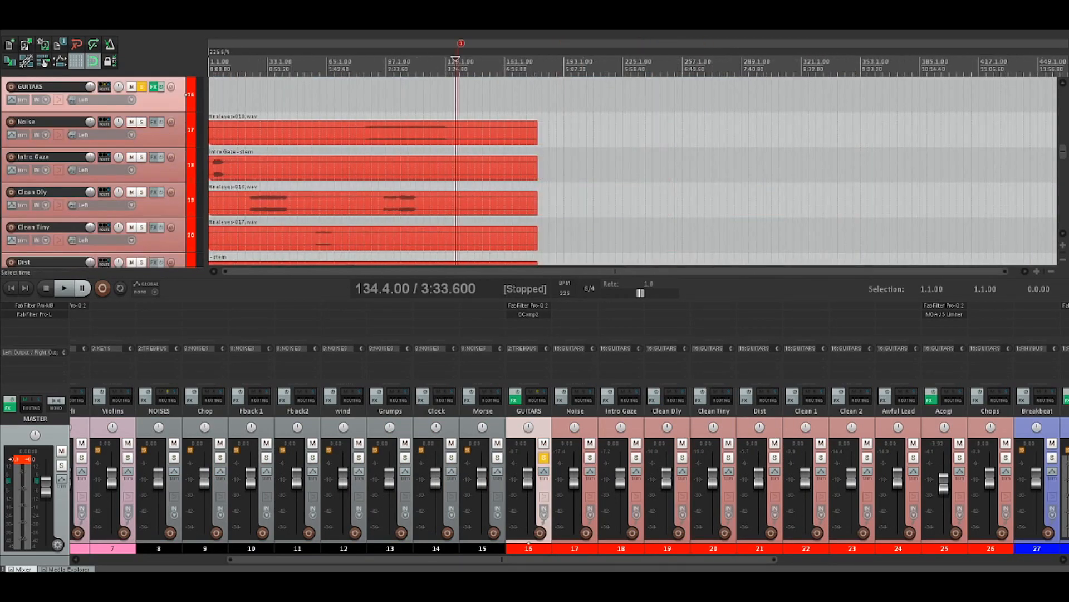
Place the edit cursor at 2.1.00 and listen to the soloed GUITARS bus through the Intro Gaze part
scroll(546, 204, "up", 1)
left_click(215, 168)
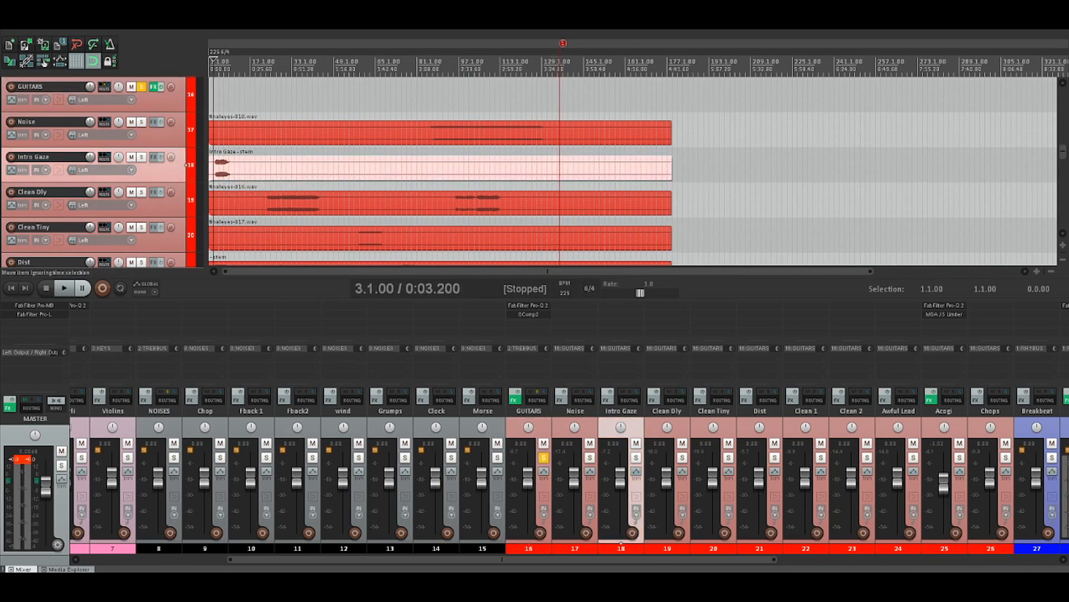
scroll(215, 168, "up", 3)
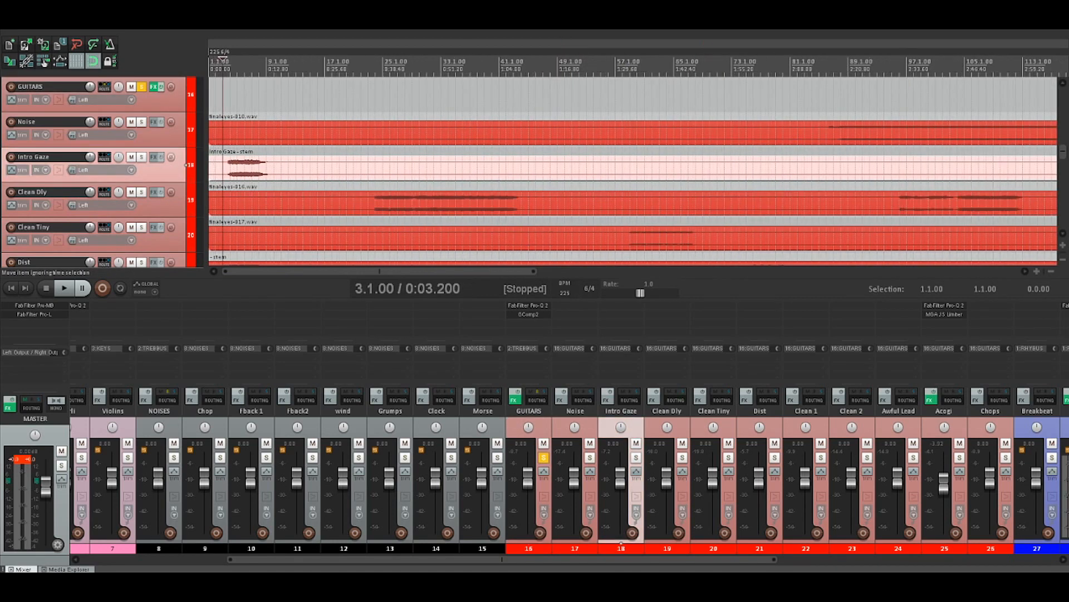
left_click(216, 168)
key("space")
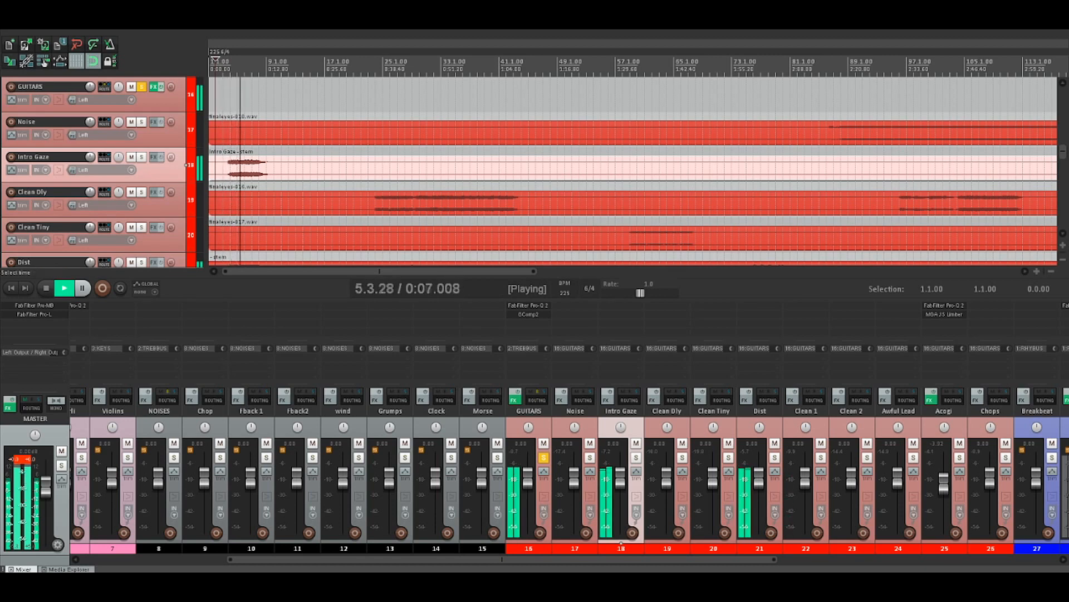
scroll(636, 443, "right", 10)
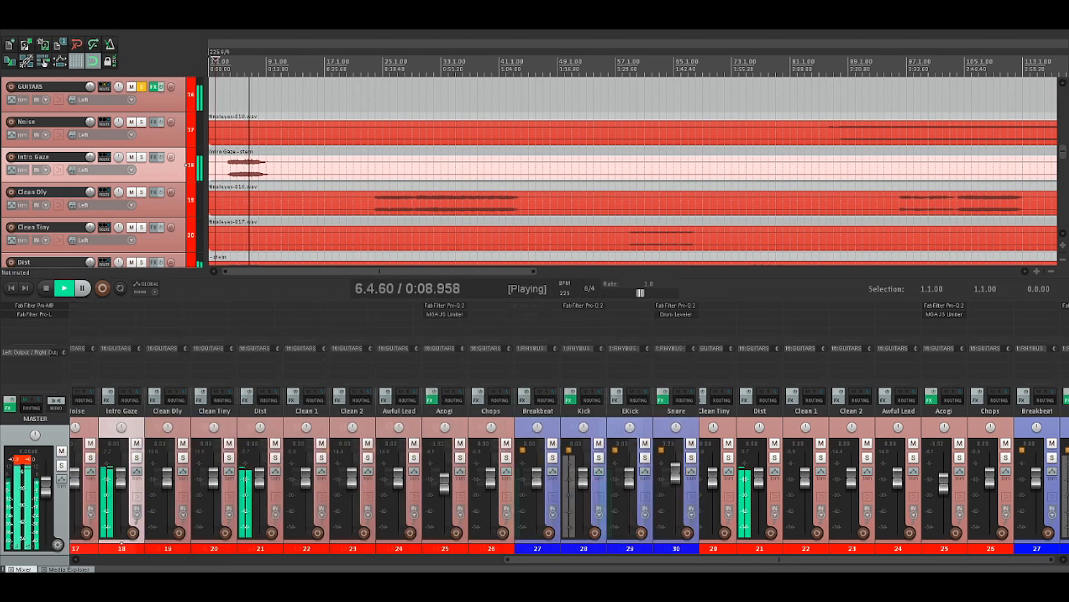
scroll(568, 484, "left", 10)
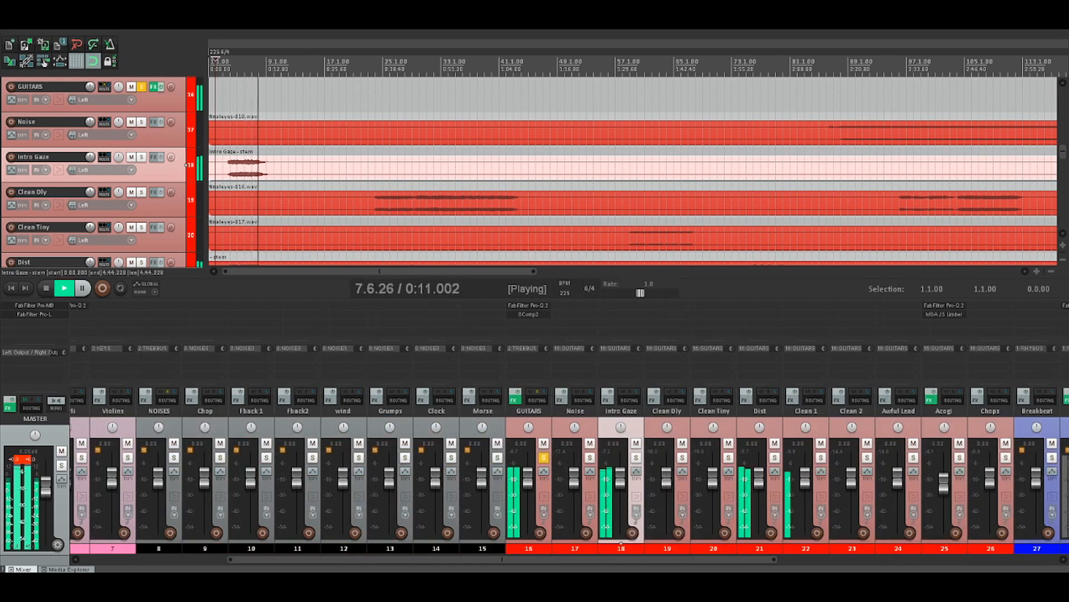
key("space")
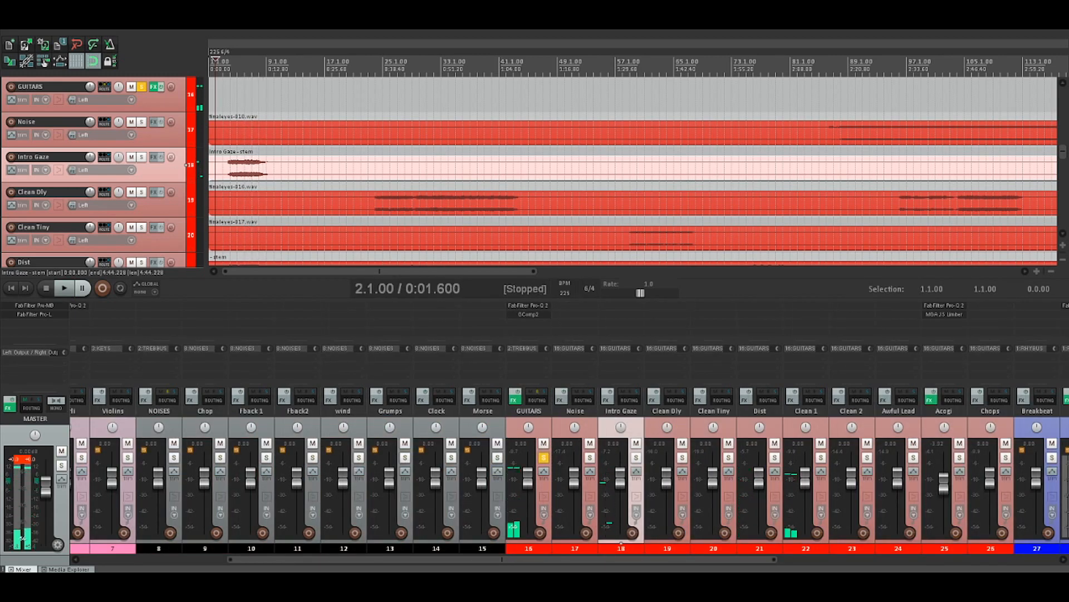
Solo the Clean 1 guitar and listen to its opening part from 1.3.00
scroll(633, 170, "down", 3)
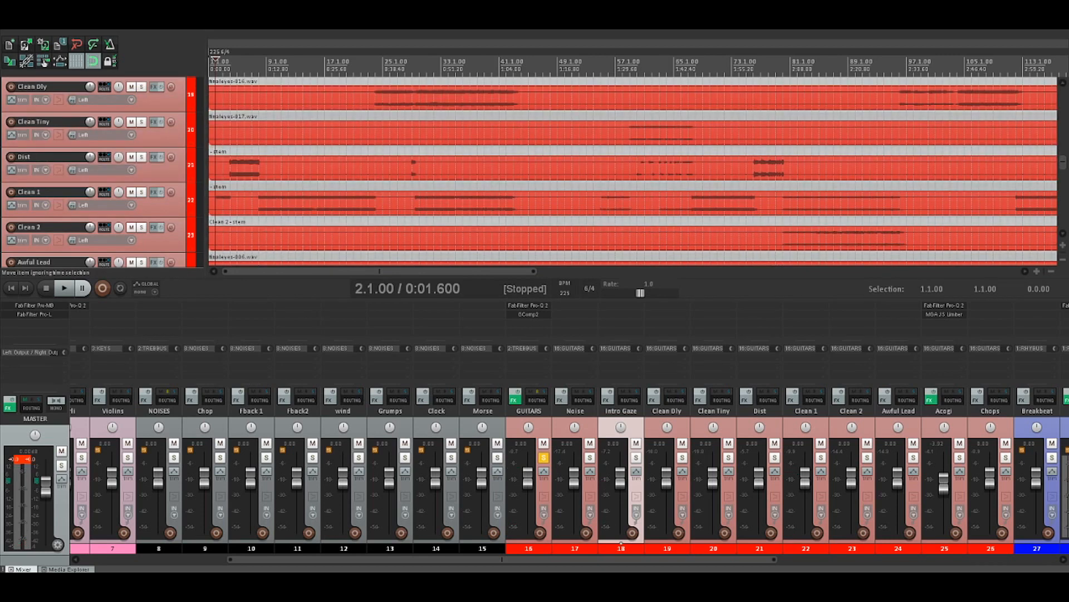
scroll(633, 169, "up", 4)
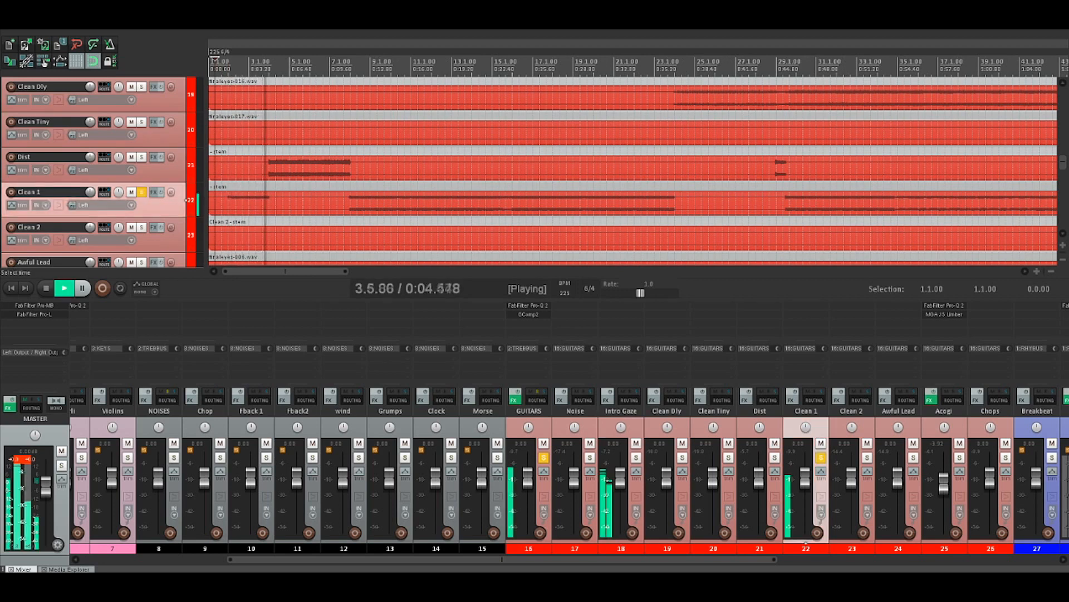
key("space")
Switch the solo from Clean 1 to Dist and listen to the Dist guitar from 4.1.00
left_click(821, 457)
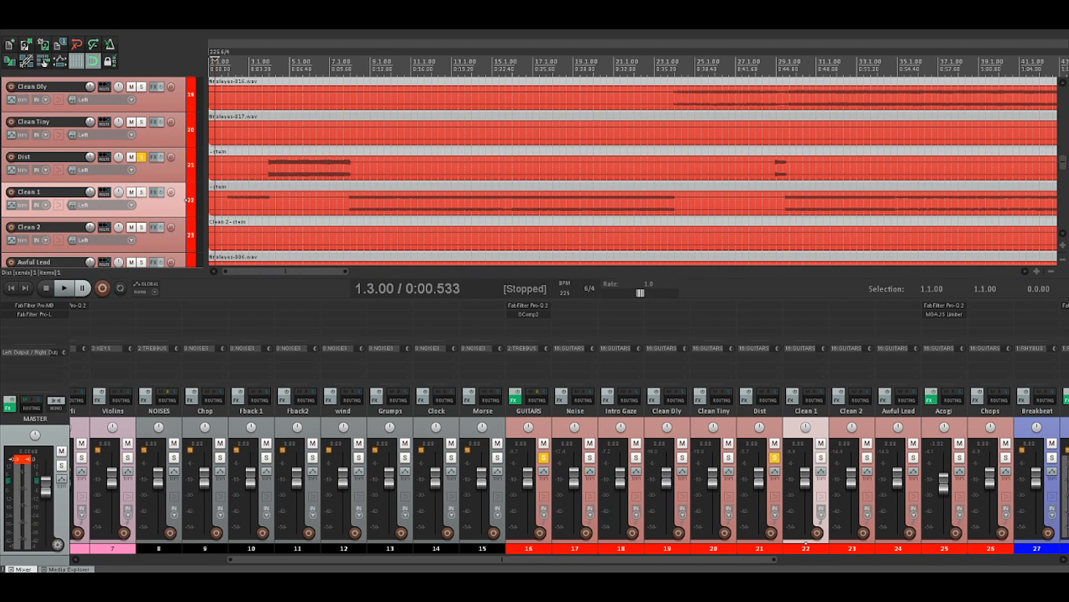
left_click(186, 165)
left_click(269, 167)
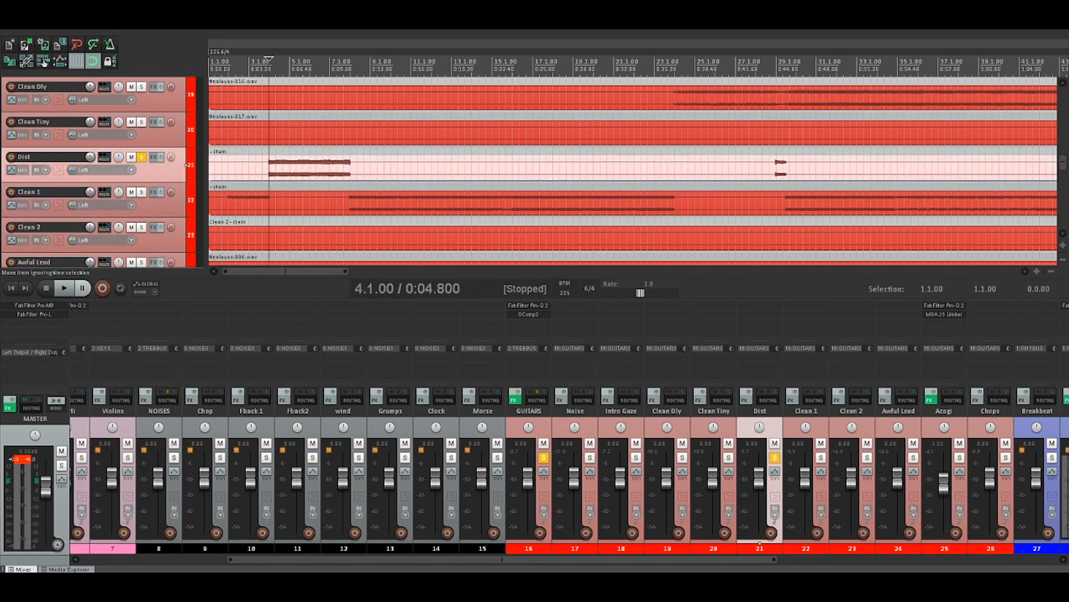
key("space")
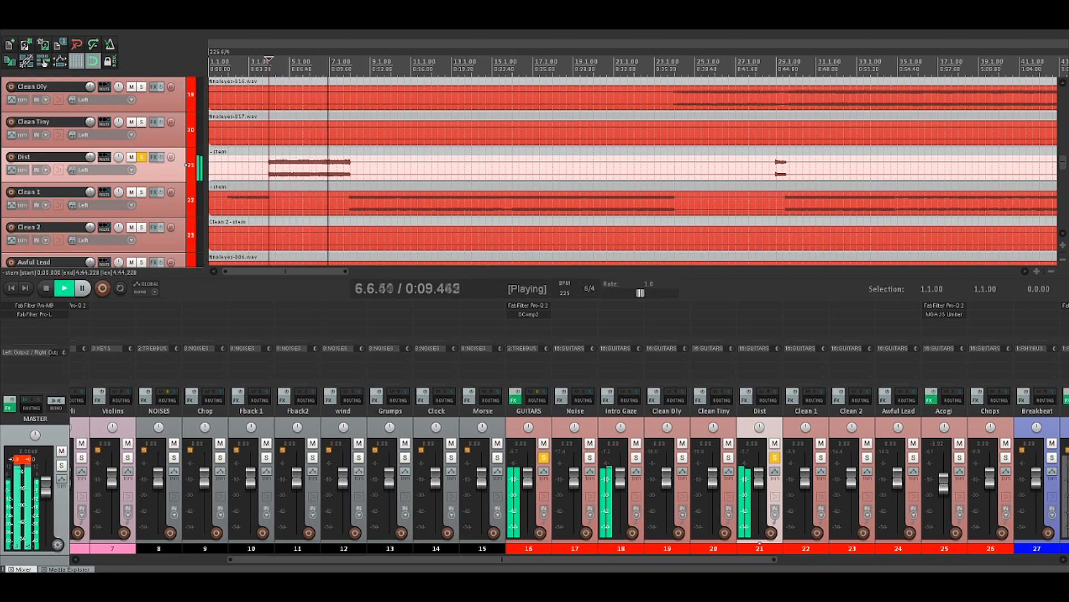
key("space")
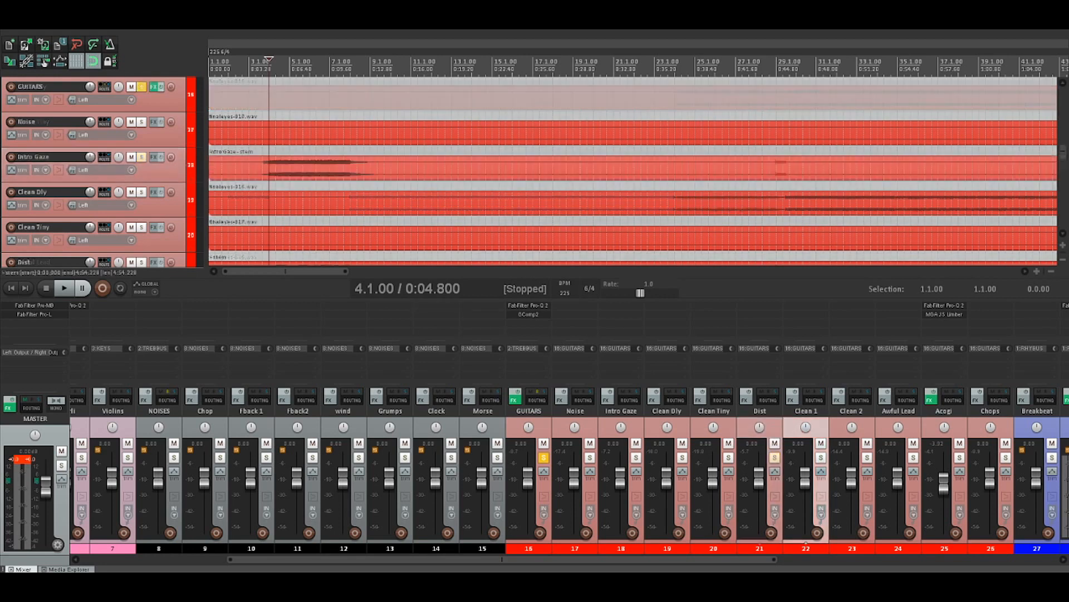
Solo the Intro Gaze guitar and listen to its opening part from 3.5.00
left_click(142, 157)
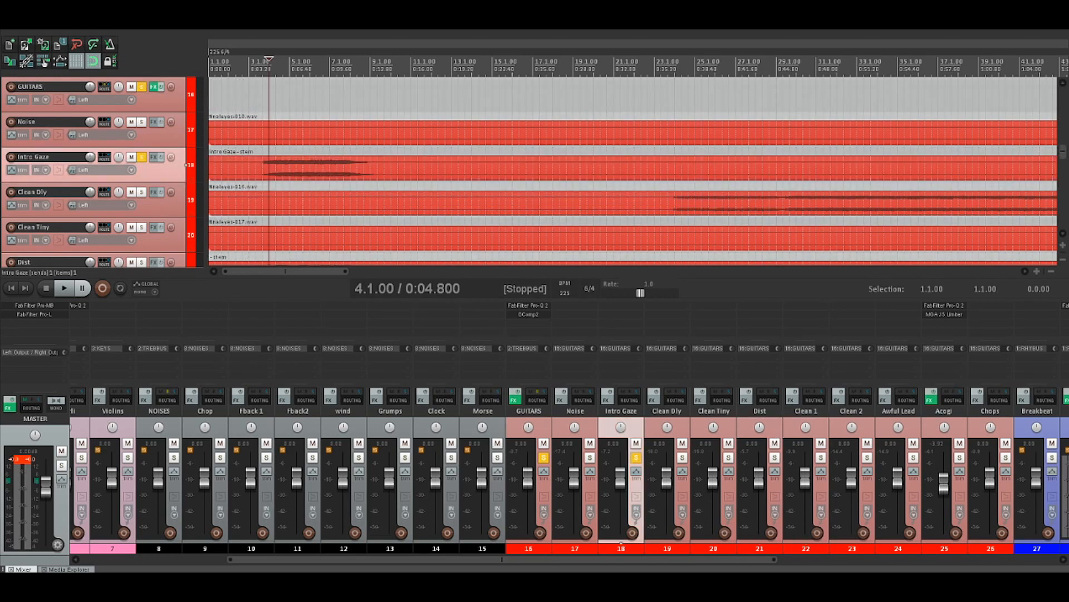
key("space")
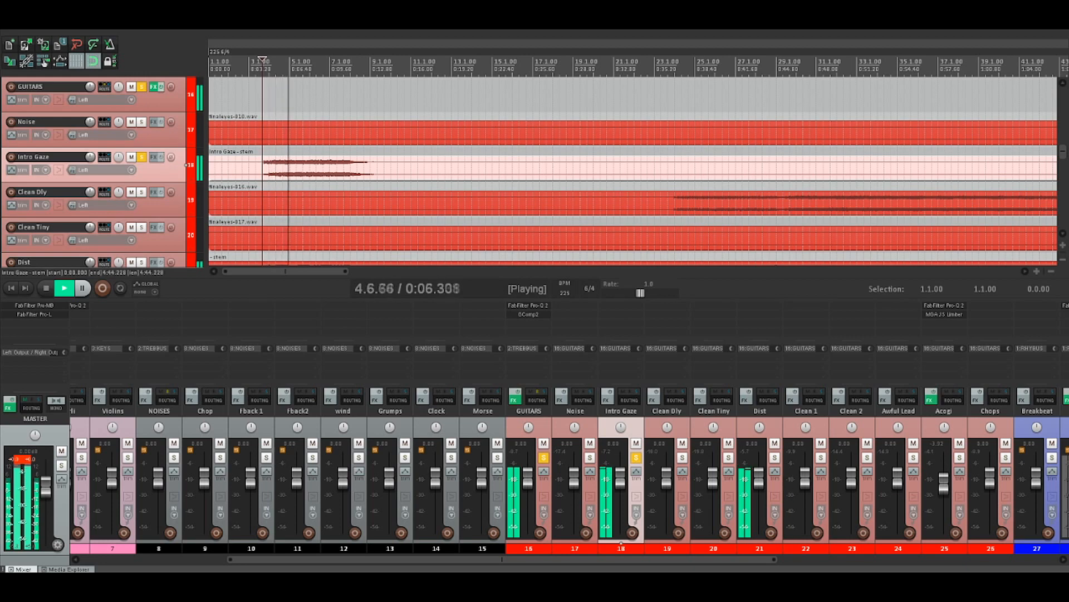
scroll(633, 167, "up", 3)
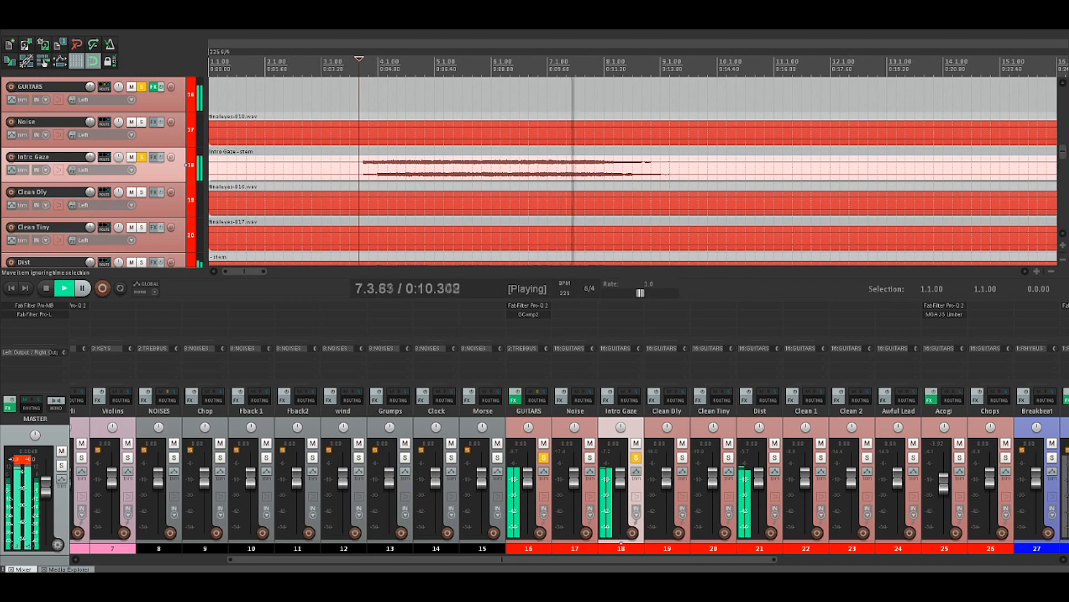
key("space")
scroll(633, 167, "up", 3)
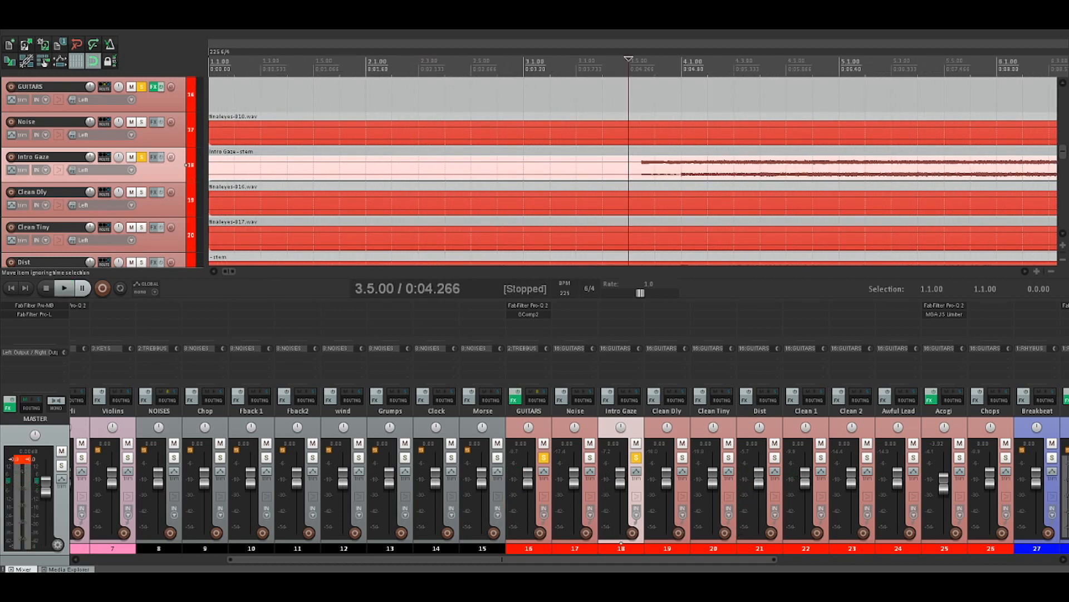
key("space")
key("space")
Turn off solo on Intro Gaze and listen to the GUITARS bus from 8.1.00, where Clean 1 comes back in
scroll(633, 167, "down", 4)
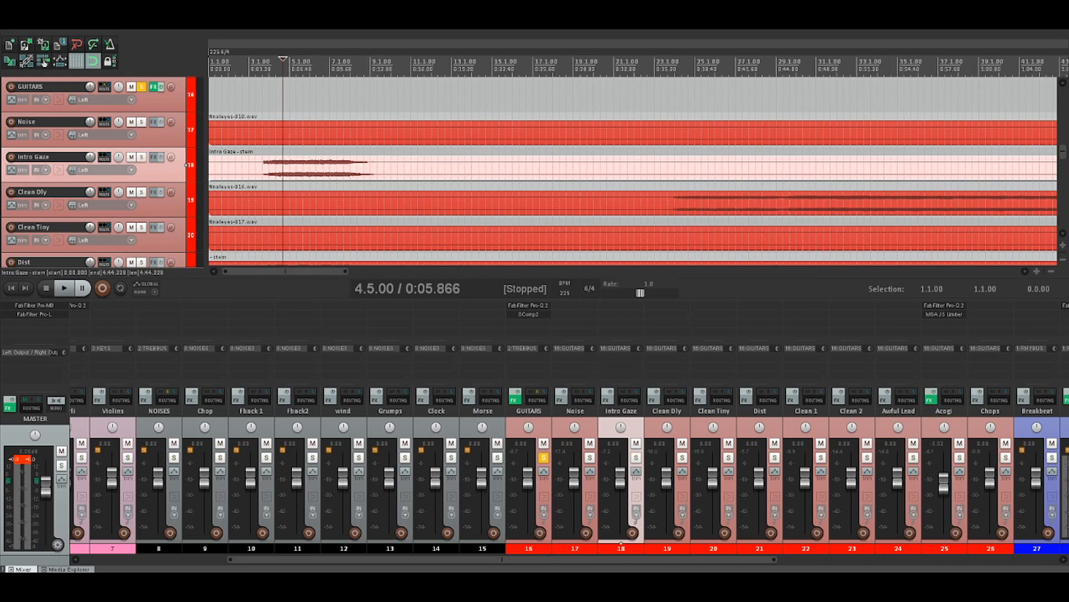
scroll(632, 167, "down", 3)
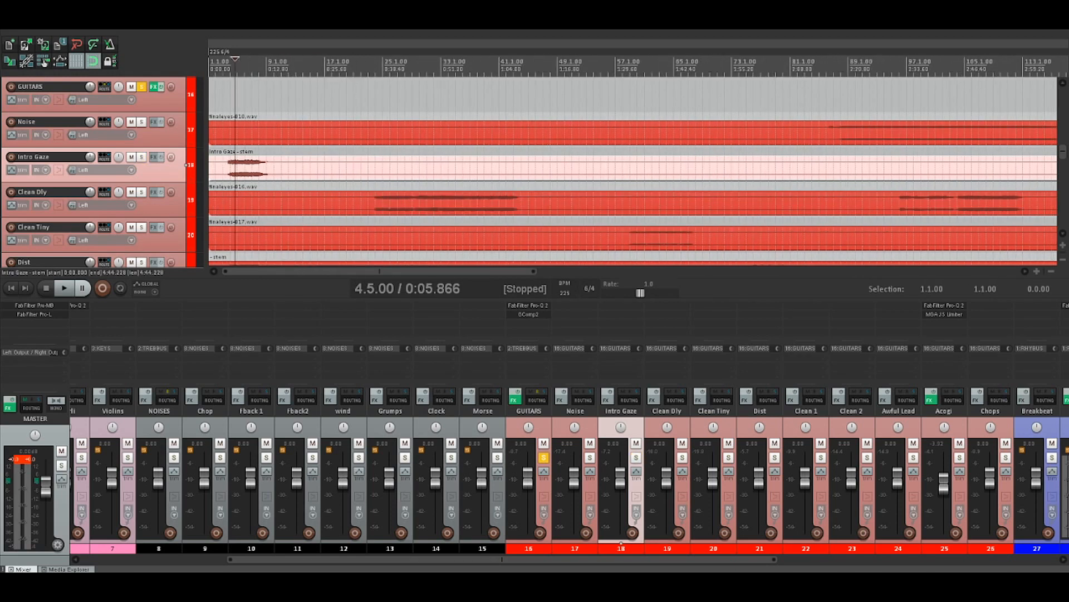
scroll(633, 167, "down", 3)
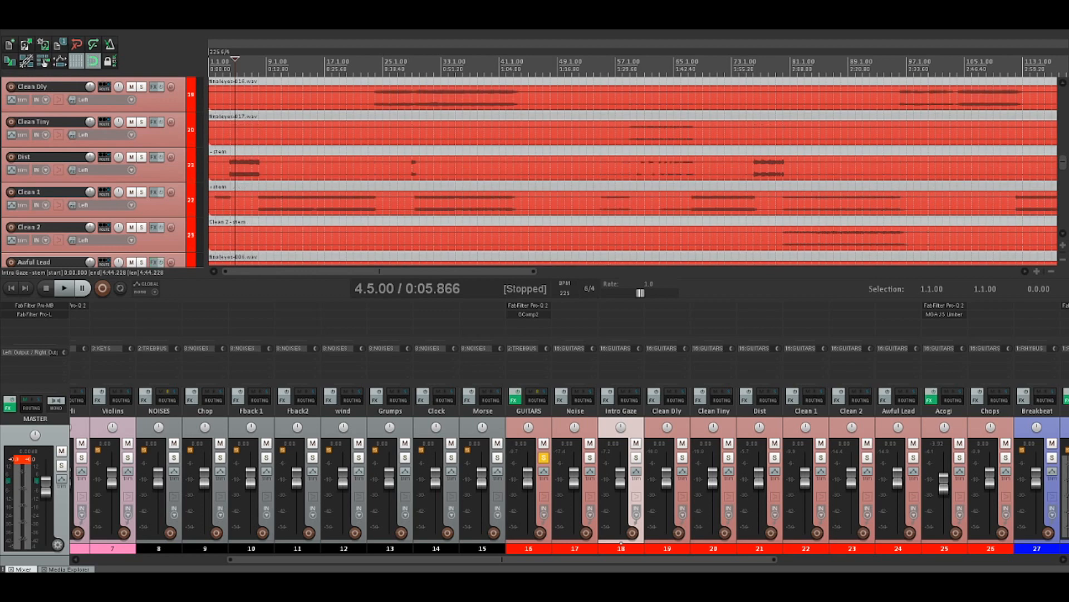
left_click(259, 203)
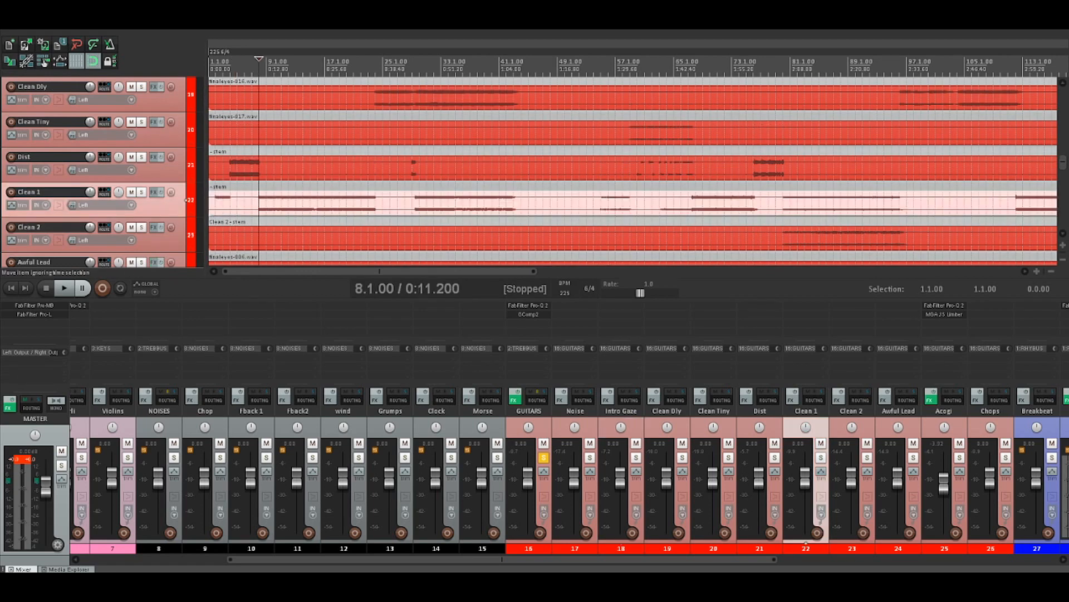
key("space")
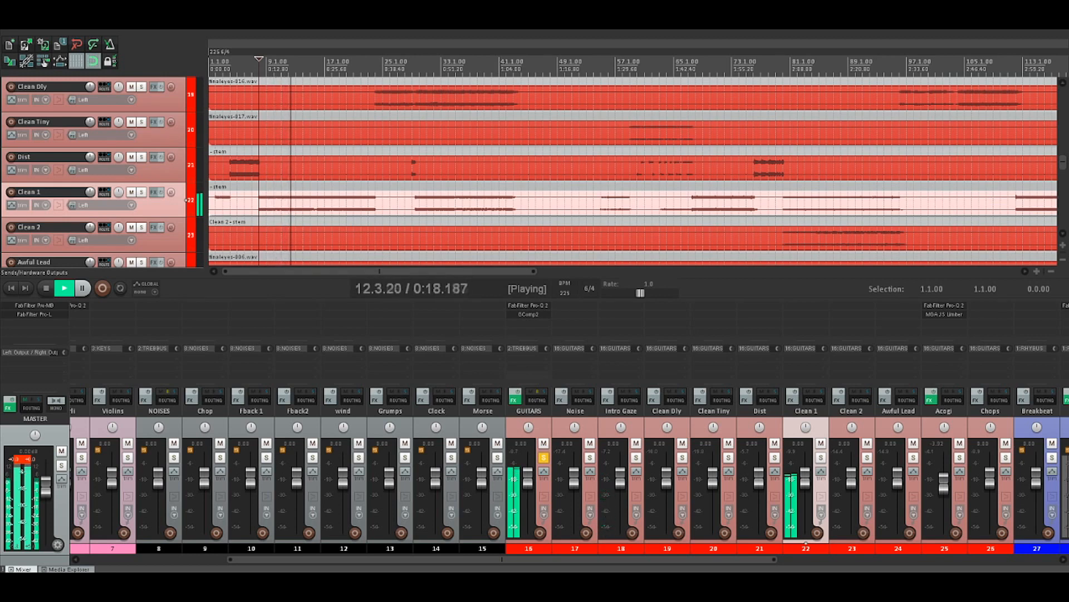
key("space")
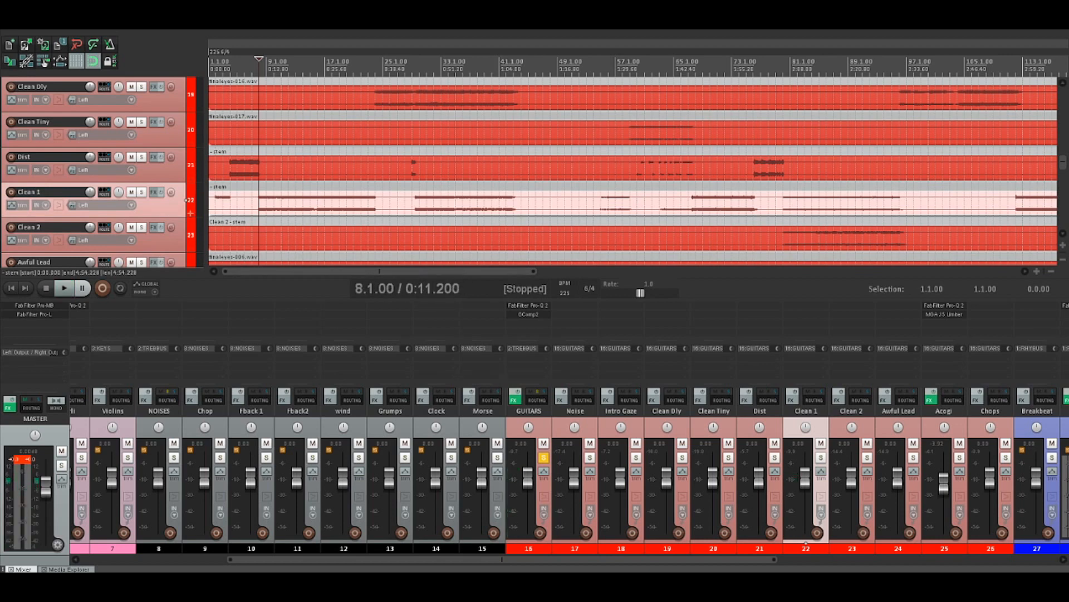
Place the edit cursor at 11.1.00 on Clean 1 and listen through to the Clean Dly entry
left_click(274, 202)
scroll(274, 201, "up", 3)
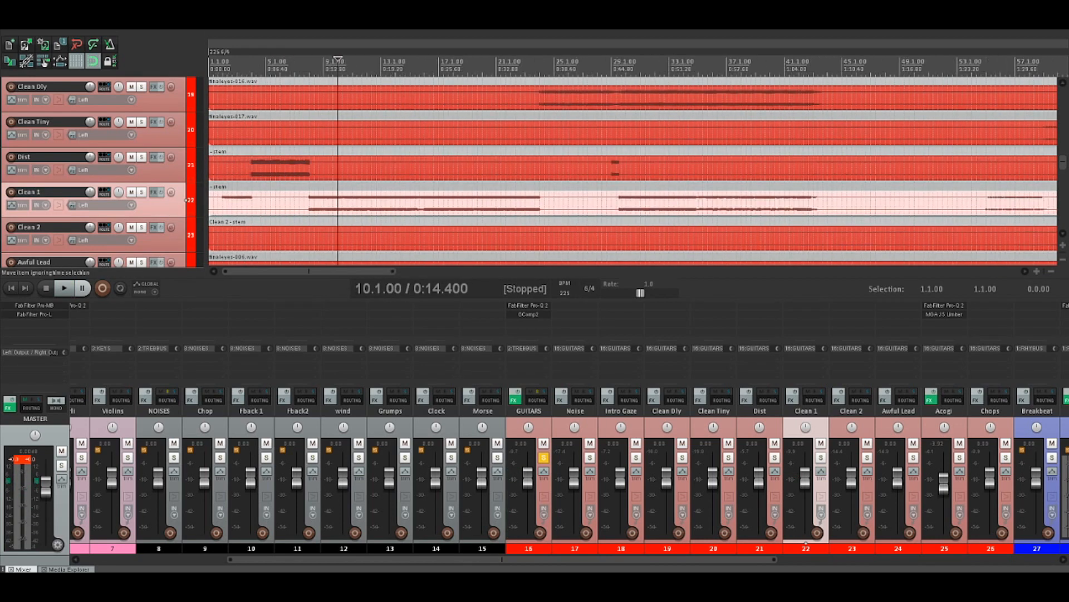
left_click(411, 202)
key("space")
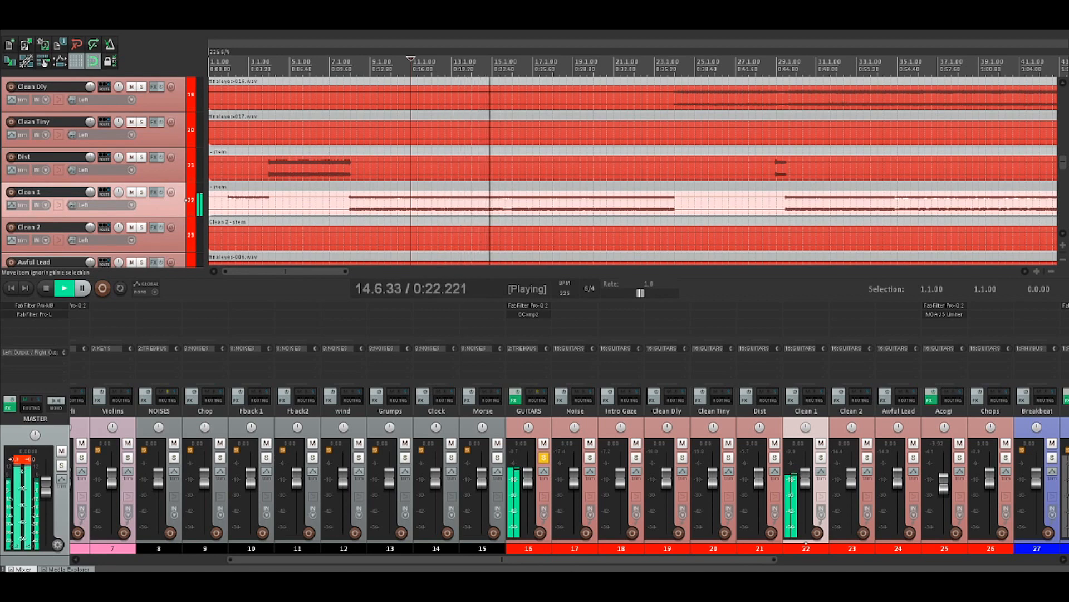
scroll(633, 171, "down", 2)
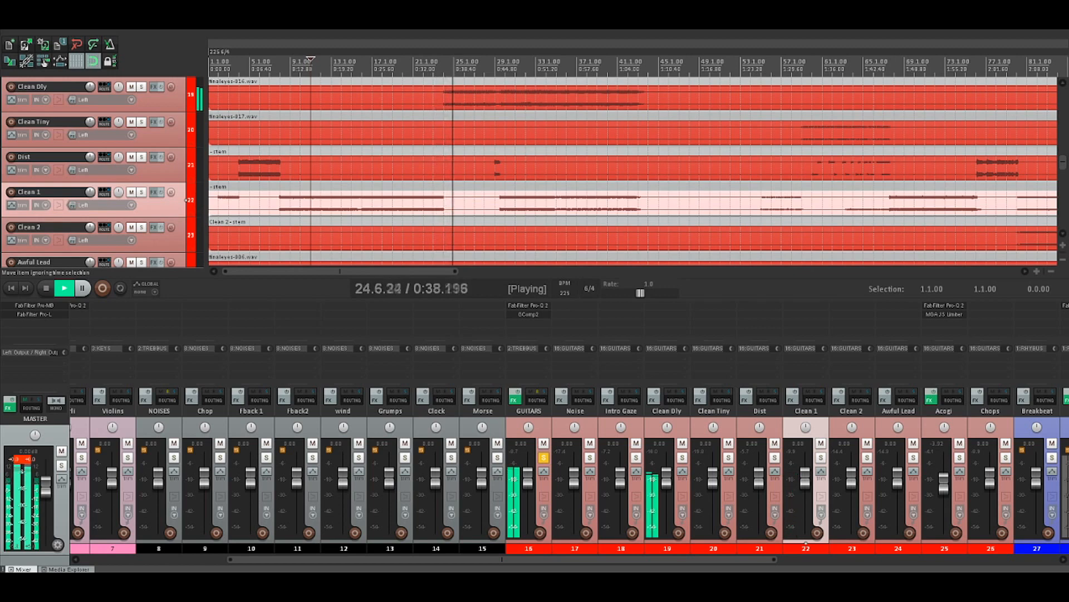
key("space")
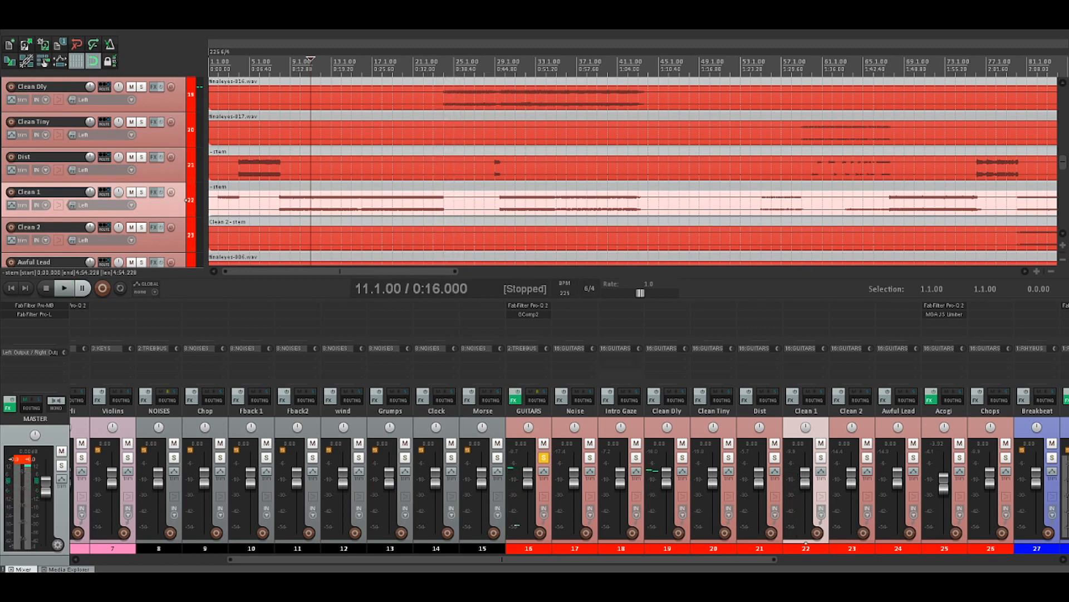
Solo the Clean Dly guitar and listen from the start of its part
left_click(142, 87)
left_click(444, 63)
key("space")
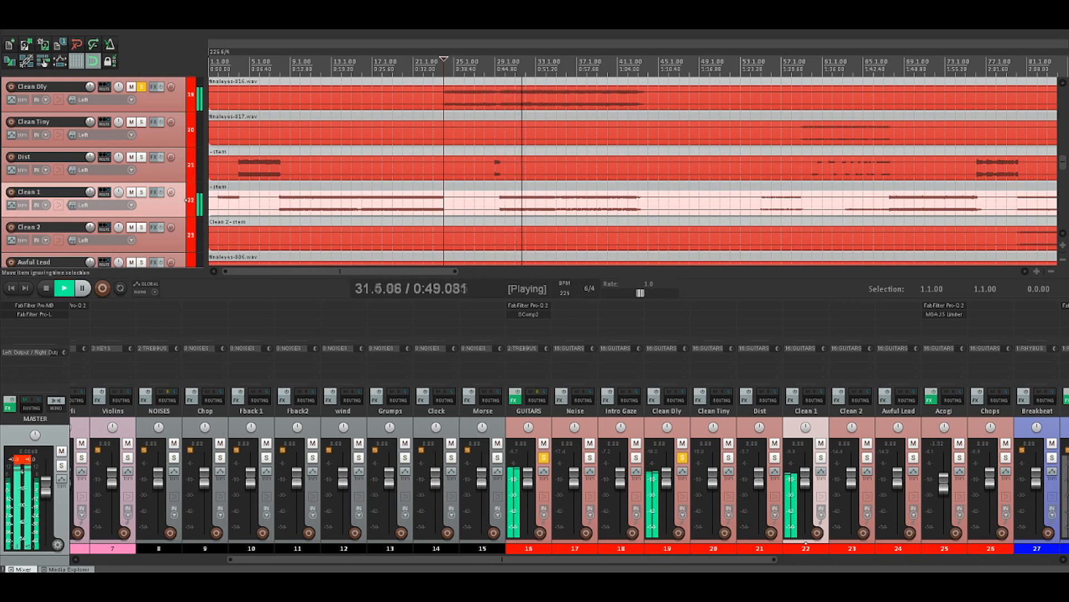
key("space")
Move the edit cursor to 30.1.00 on Clean Dly and listen to the soloed track again
left_click(495, 66)
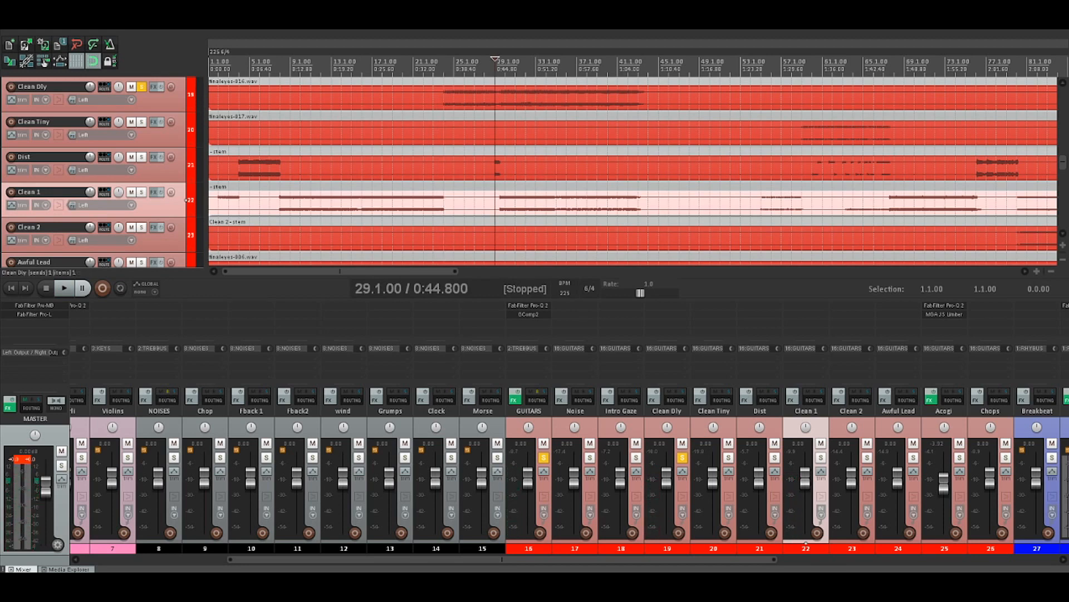
left_click(506, 98)
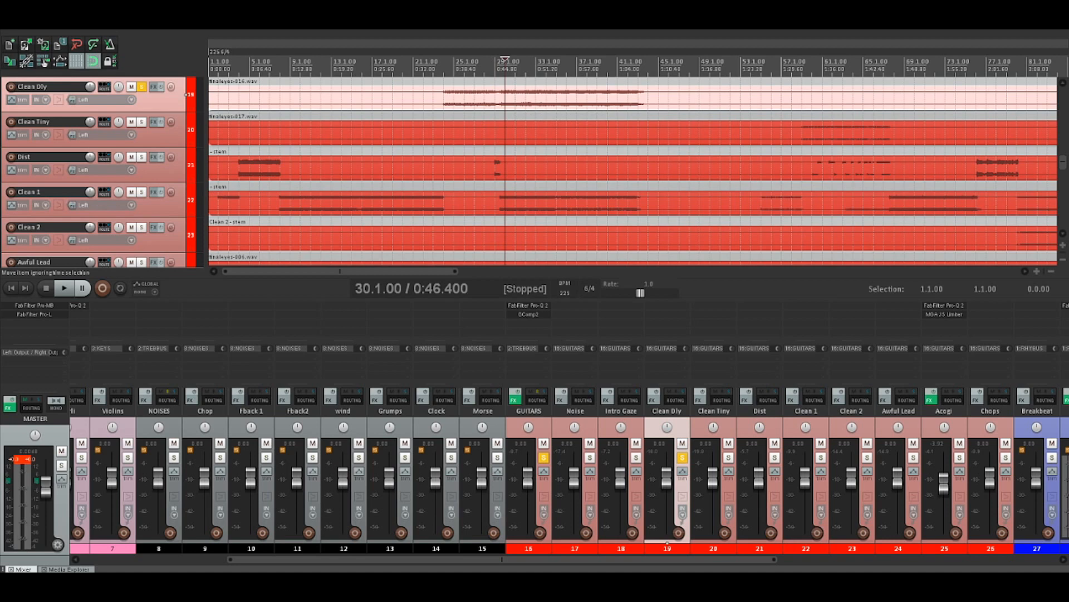
key("space")
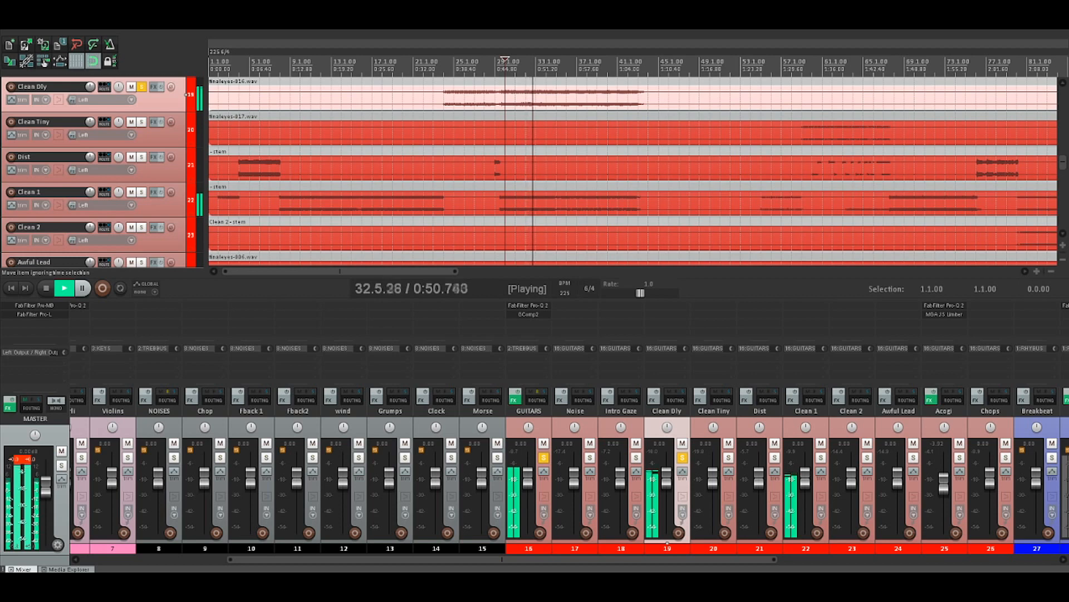
key("space")
Turn off solo on Clean Dly and listen to the GUITARS bus from 29.1.00
left_click(496, 93)
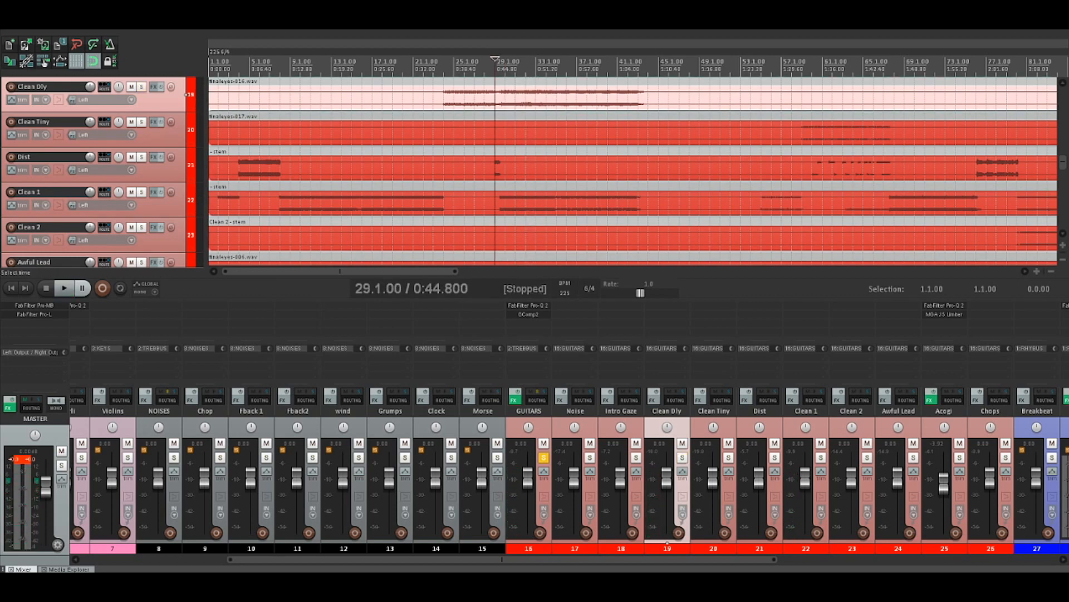
key("space")
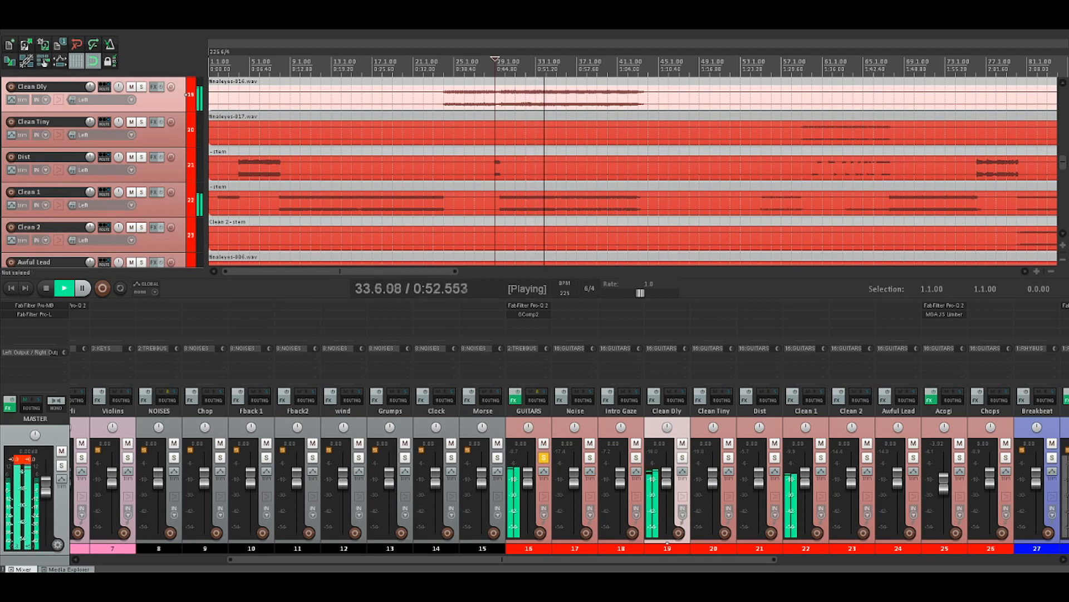
key("space")
Solo the Clean 1 guitar and listen to it from 29.1.00
left_click(141, 192)
key("space")
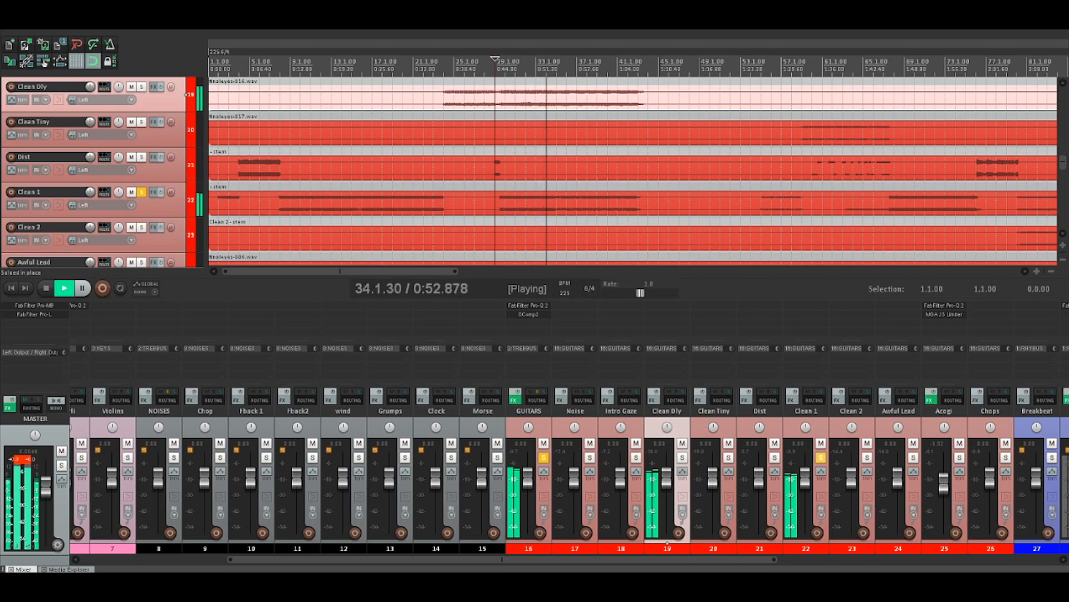
key("space")
Place the edit cursor at 35.1.00, solo Clean Dly together with Clean 1 and listen to both guitars
left_click(557, 65)
key("space")
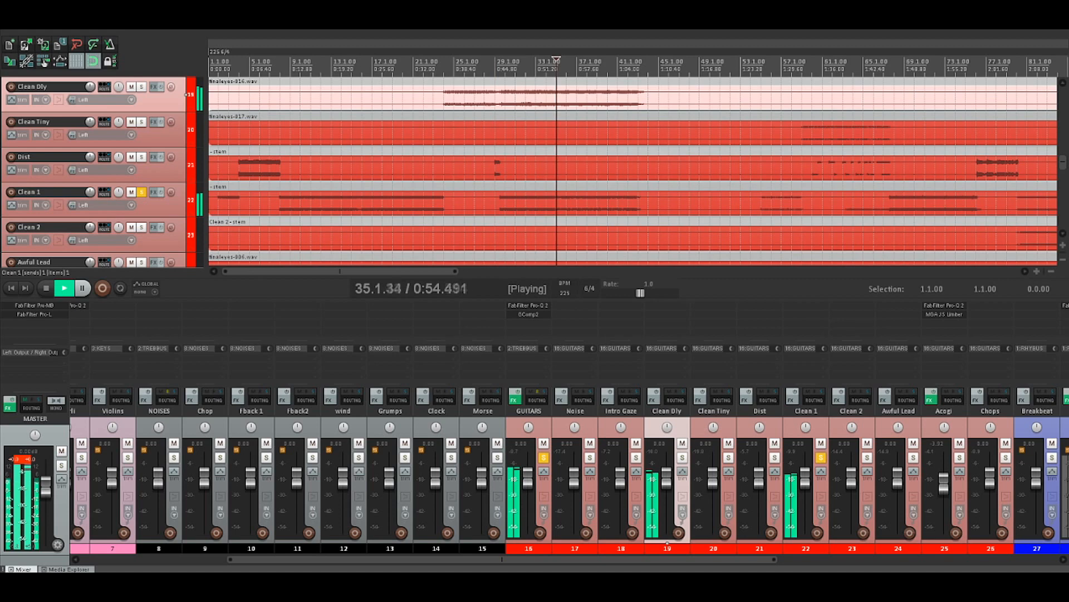
key("space")
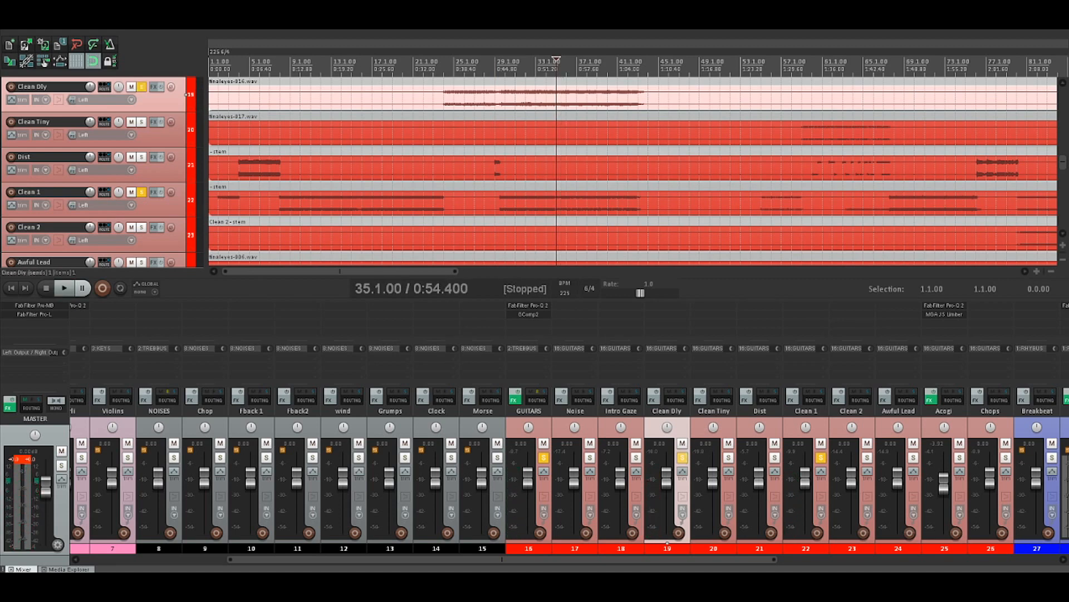
key("space")
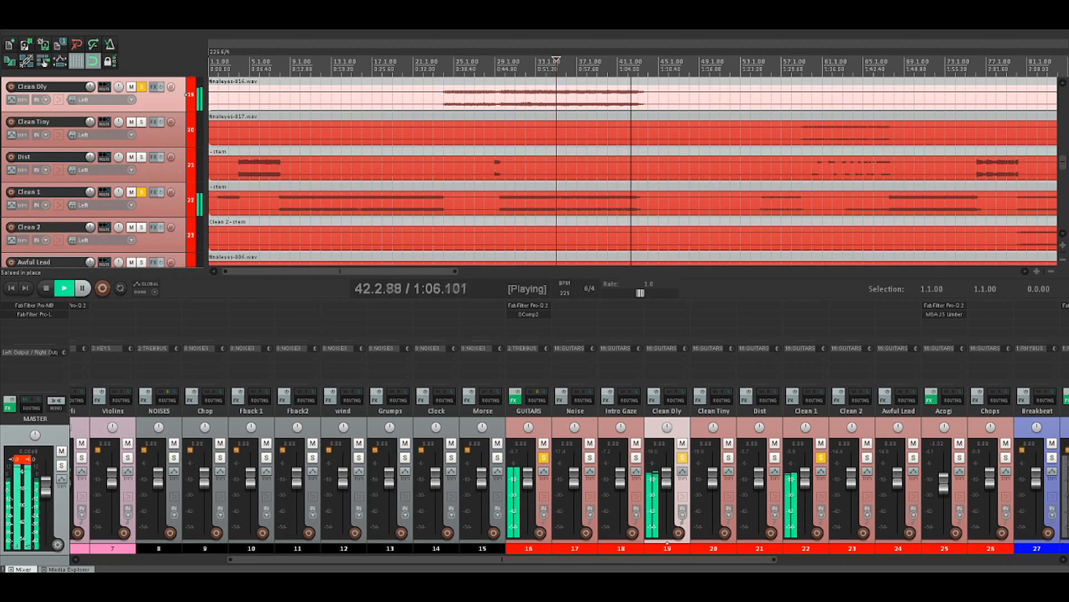
key("space")
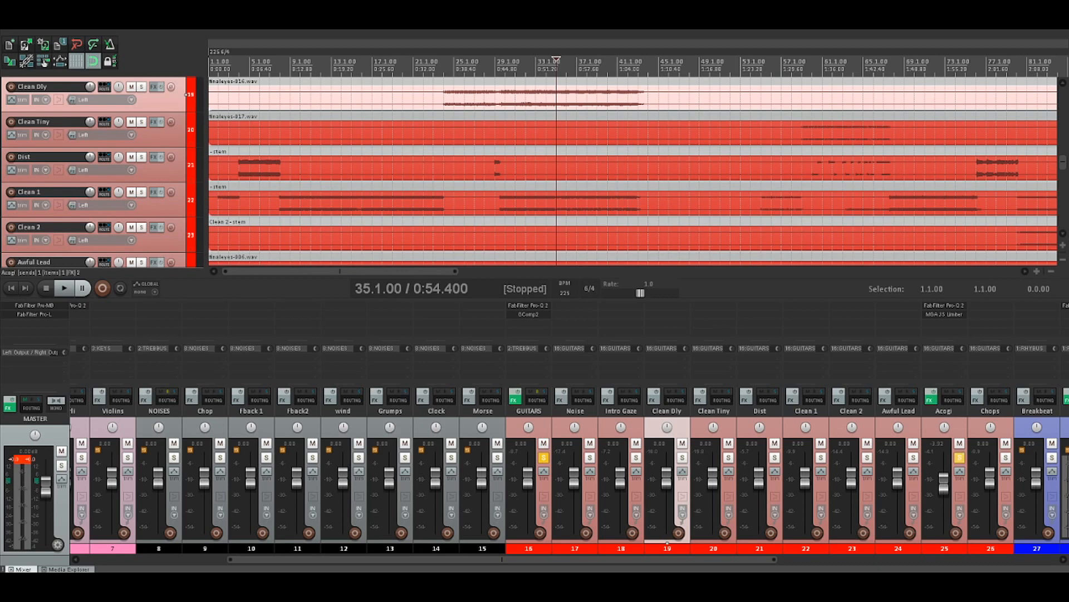
Solo only the Acogi guitar within the GUITARS bus and listen to its part from 42.3.00
left_click(944, 483)
left_click(638, 251)
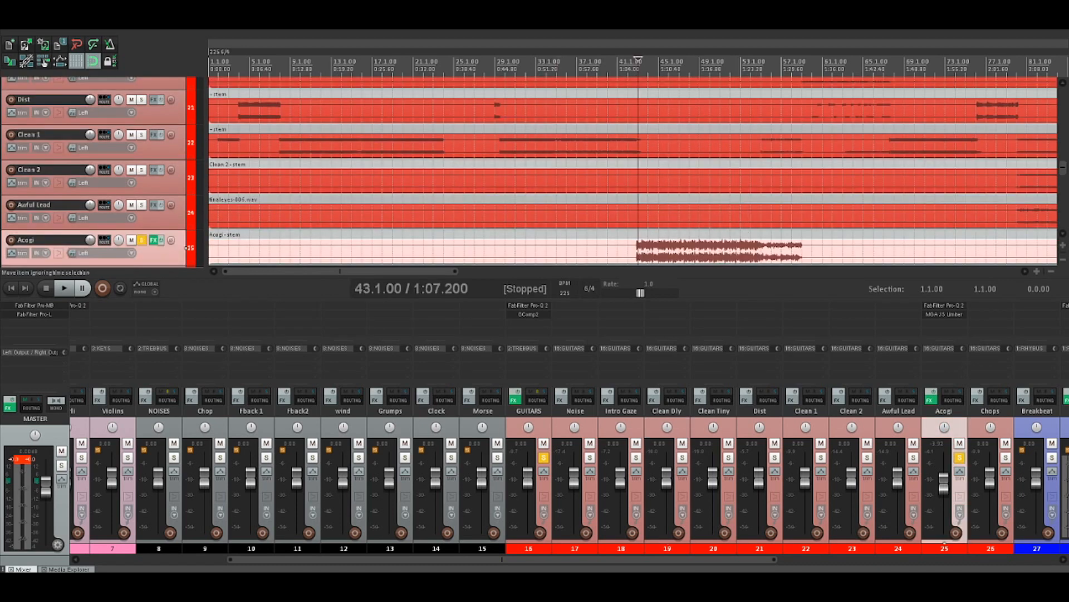
scroll(639, 251, "up", 4)
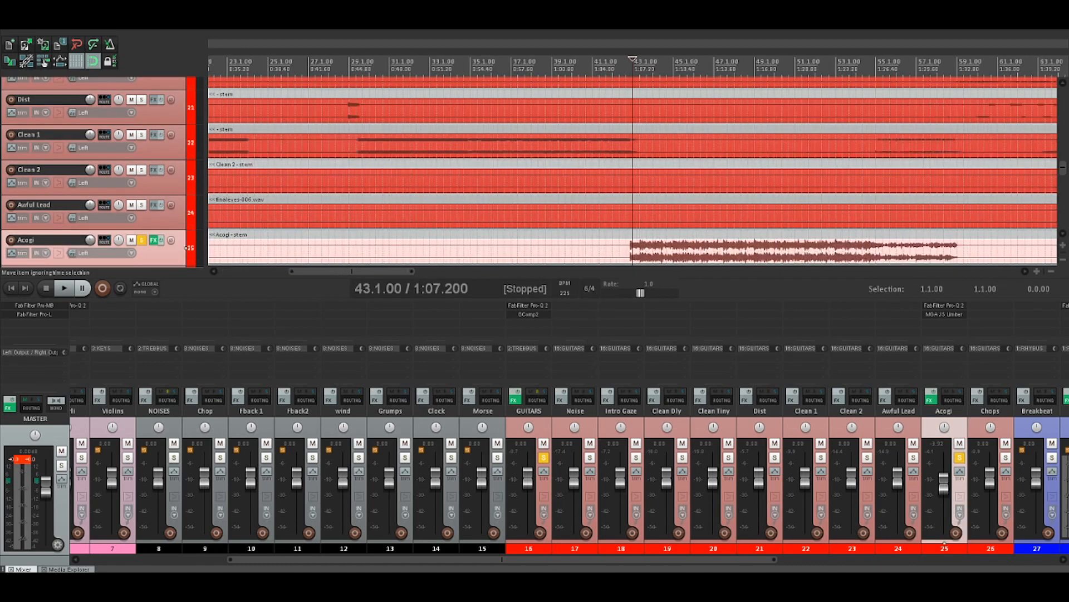
scroll(639, 251, "down", 2)
scroll(633, 251, "down", 1)
left_click(623, 251)
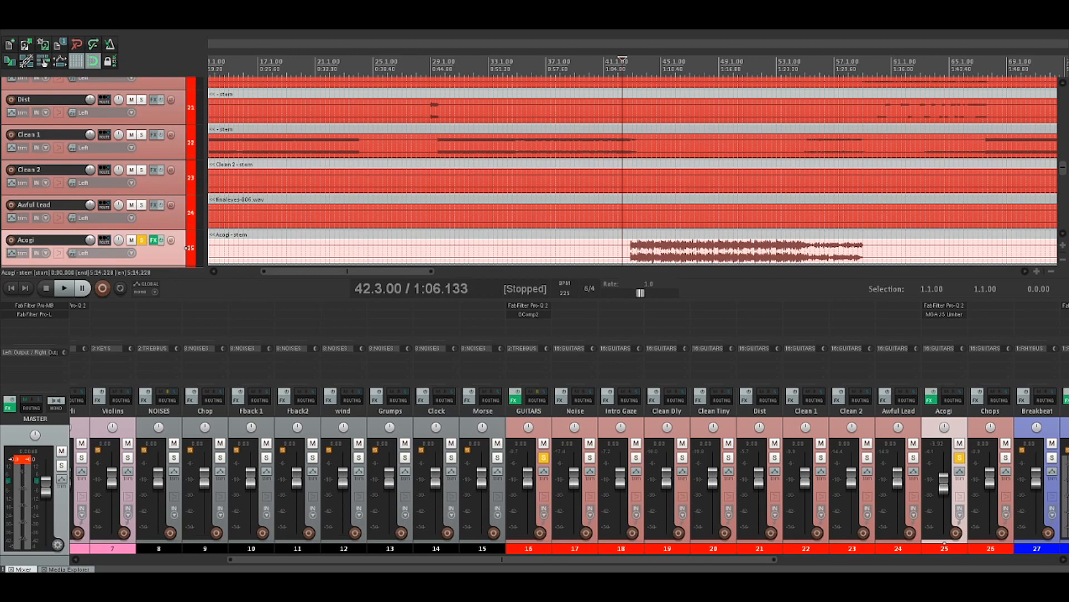
key("space")
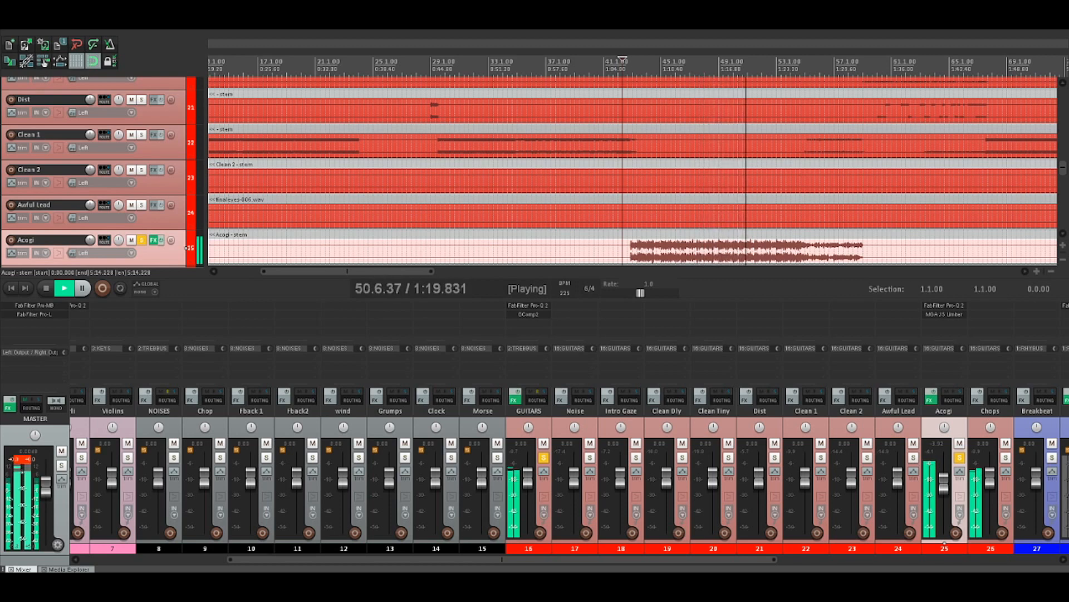
key("space")
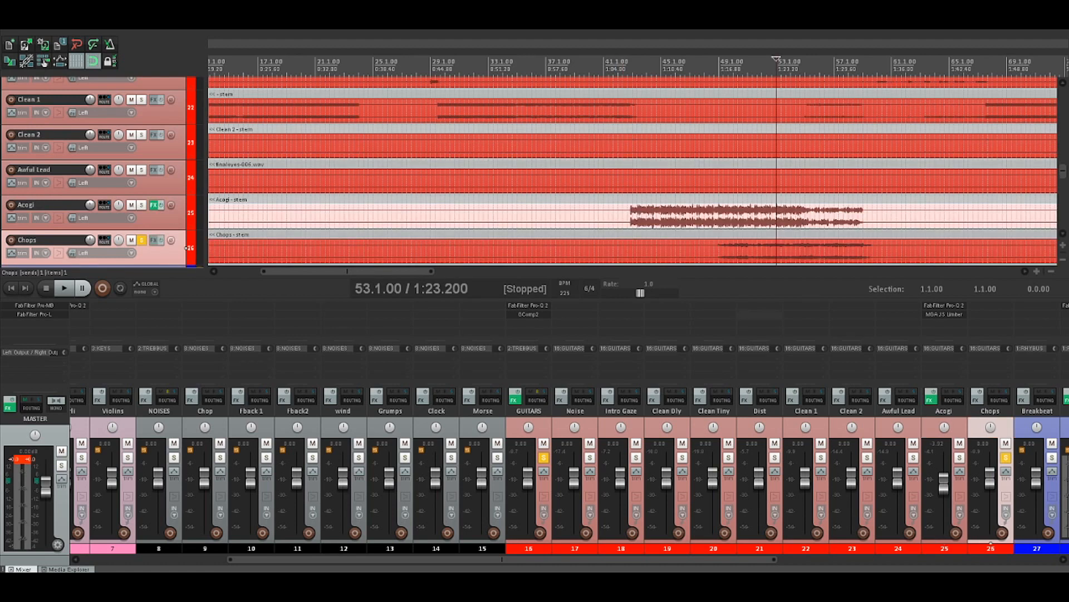
With solo switched from Acogi to Chops, listen to the Chops guitar from 49.1.00
left_click(719, 250)
key("space")
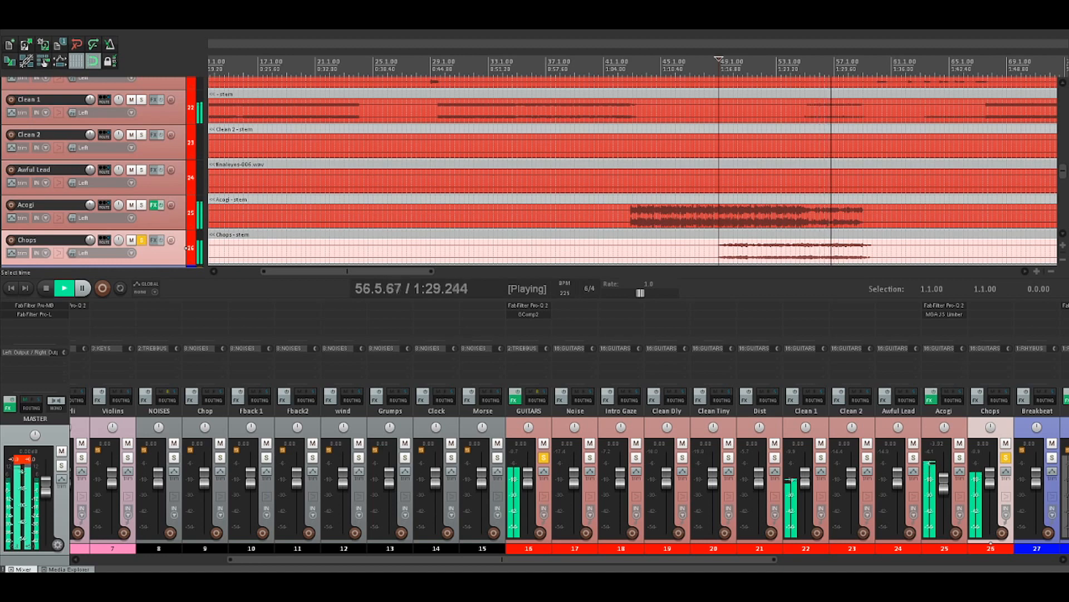
key("space")
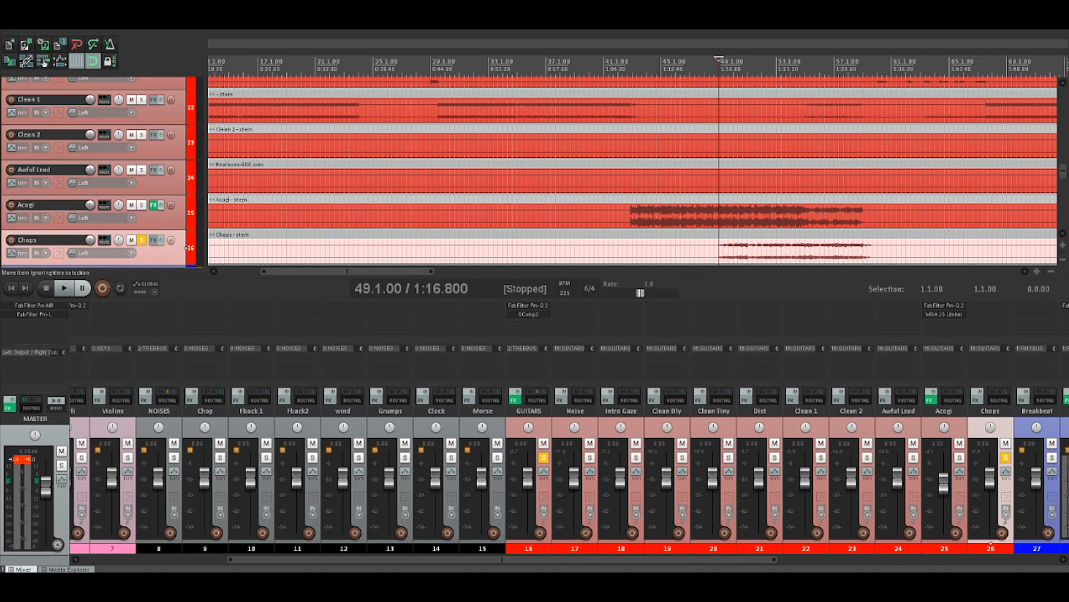
Clear the Chops solo and listen to the full GUITARS bus from 49.1.00
left_click(878, 249)
scroll(877, 249, "down", 2)
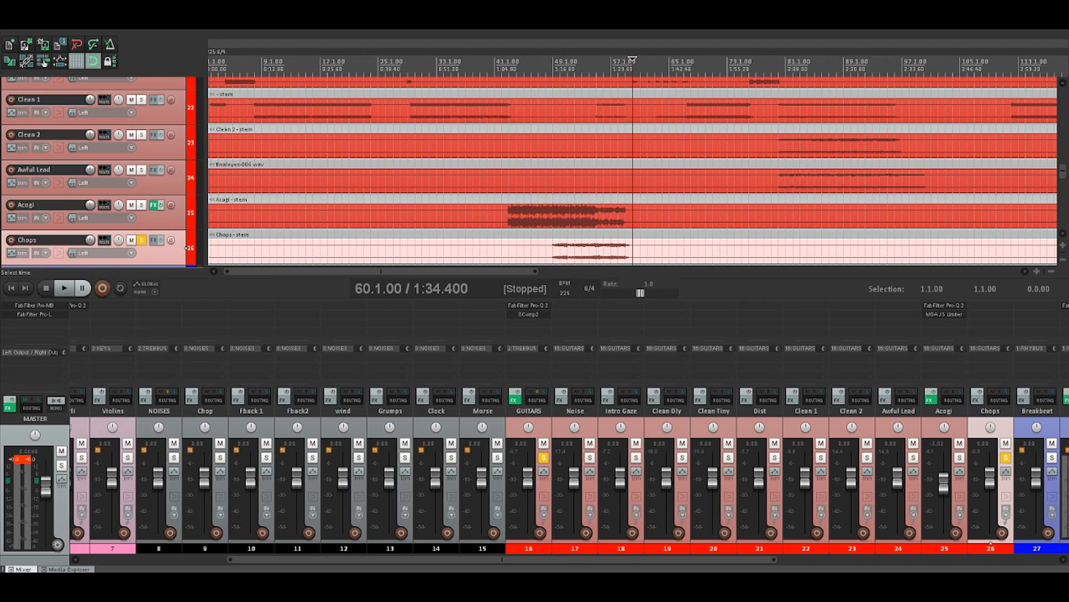
left_click(555, 220)
left_click(1006, 458)
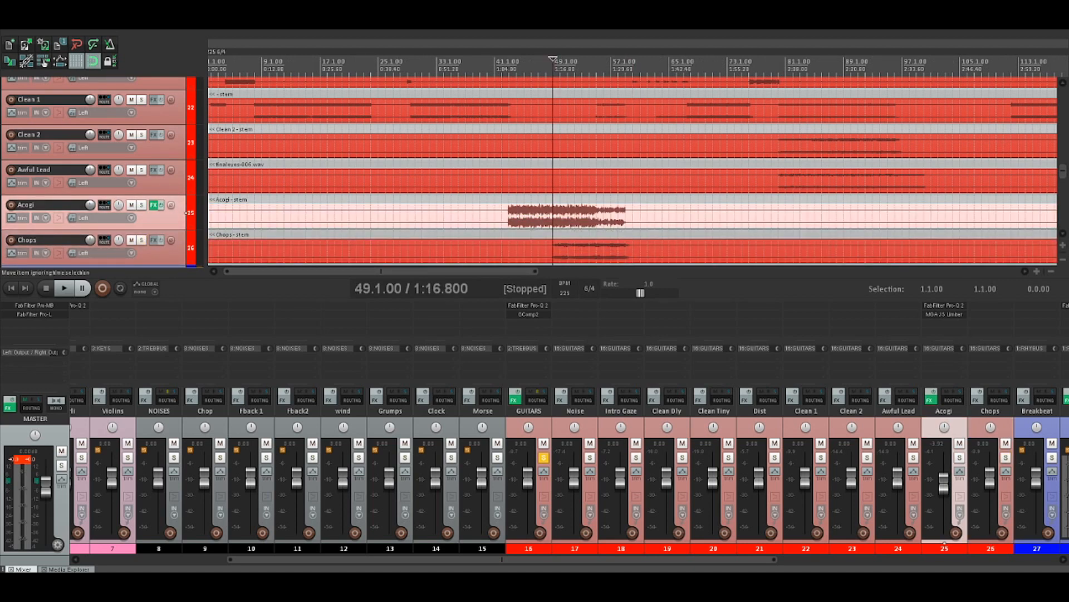
key("space")
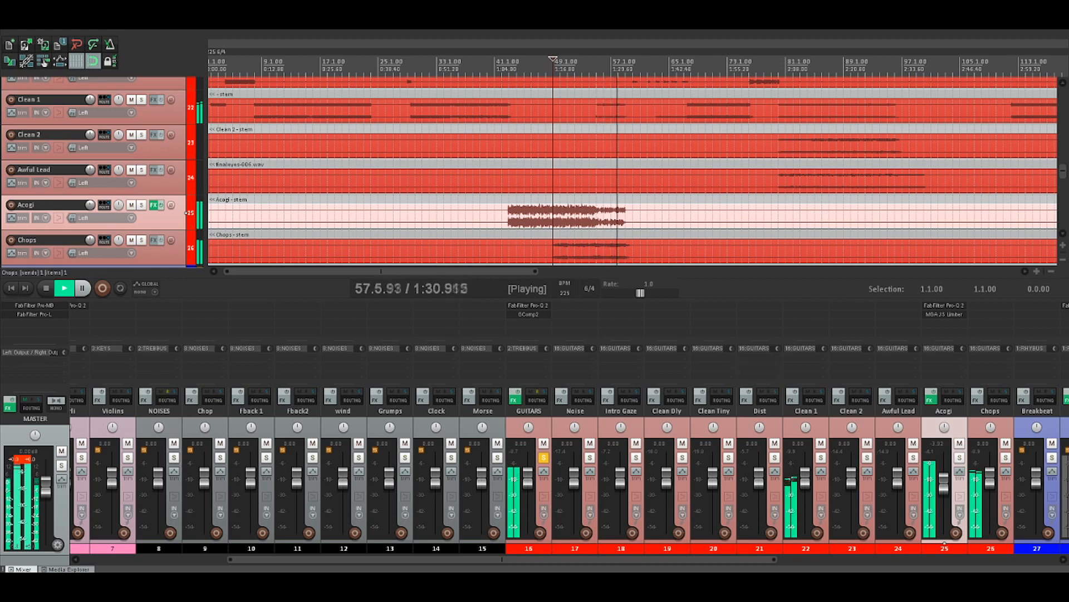
key("space")
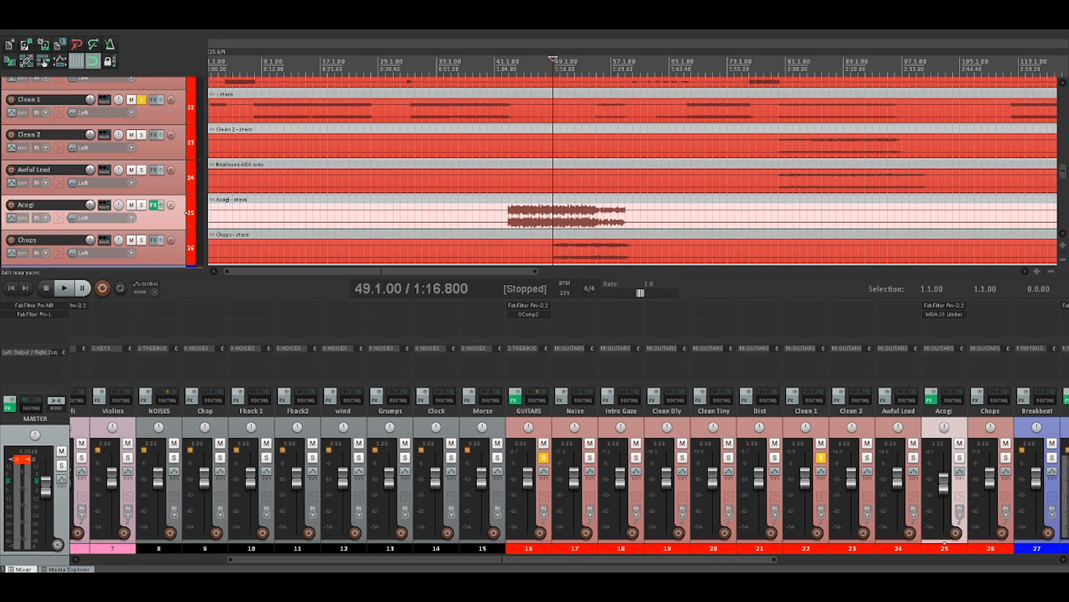
Listen to Clean 1 in solo from 55.1.00, compare it with Acogi soloed alongside, and clear both solos
key("space")
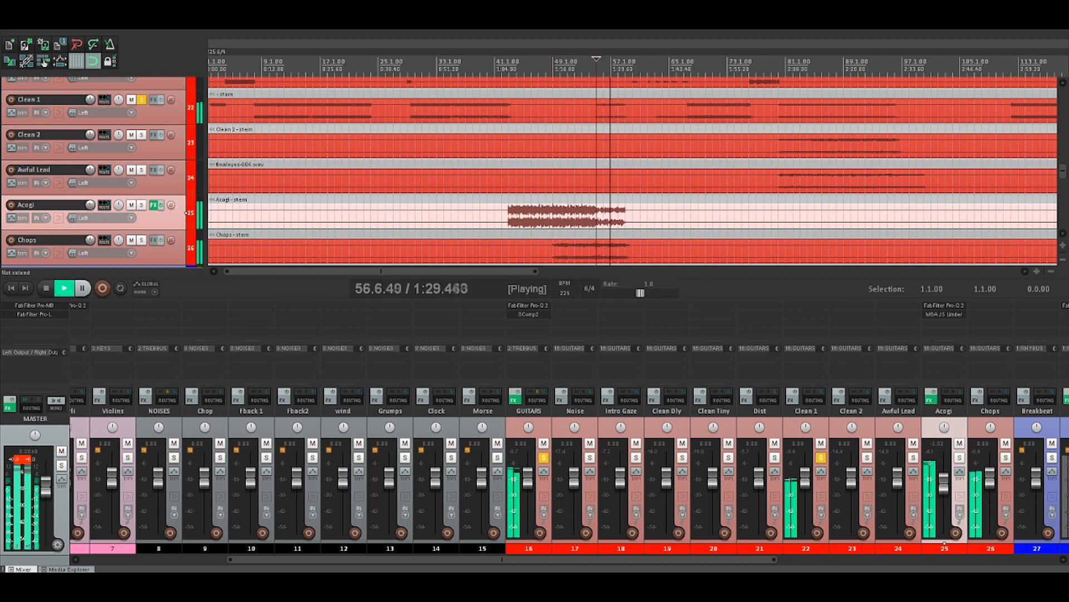
left_click(141, 205)
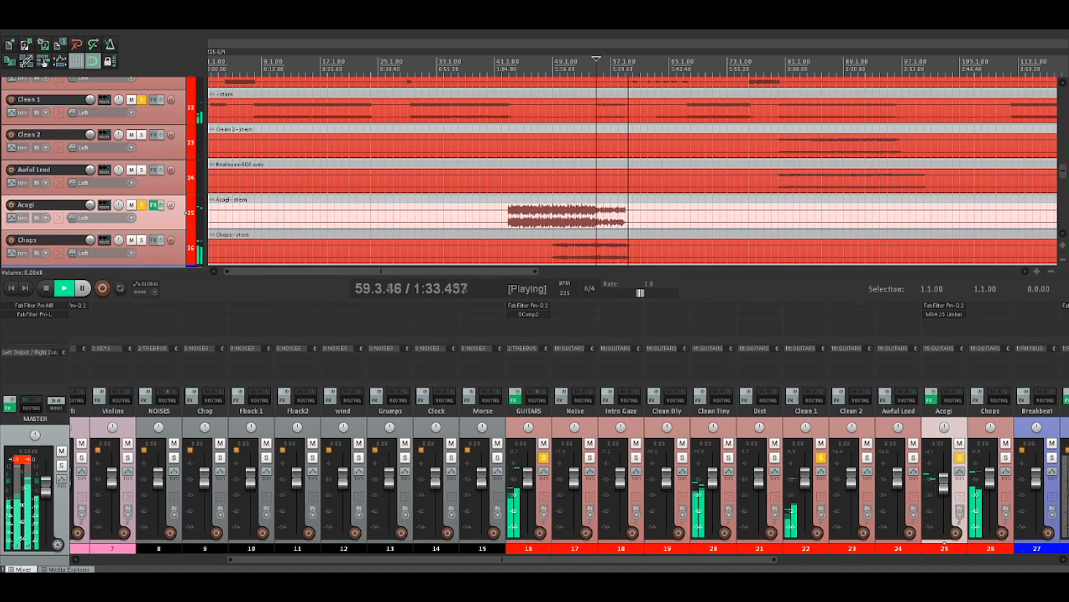
key("space")
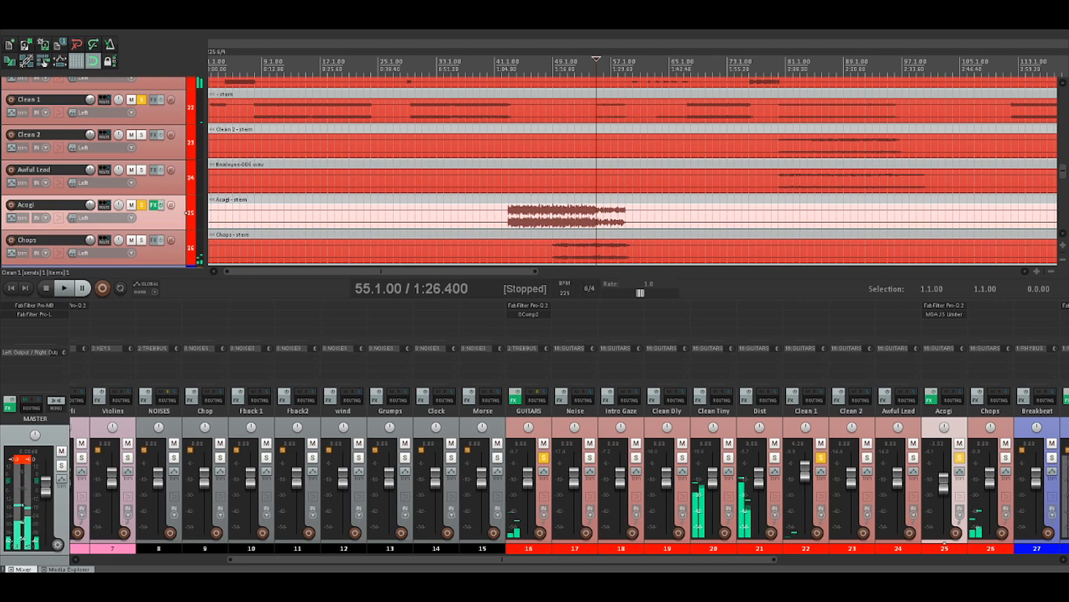
key("space")
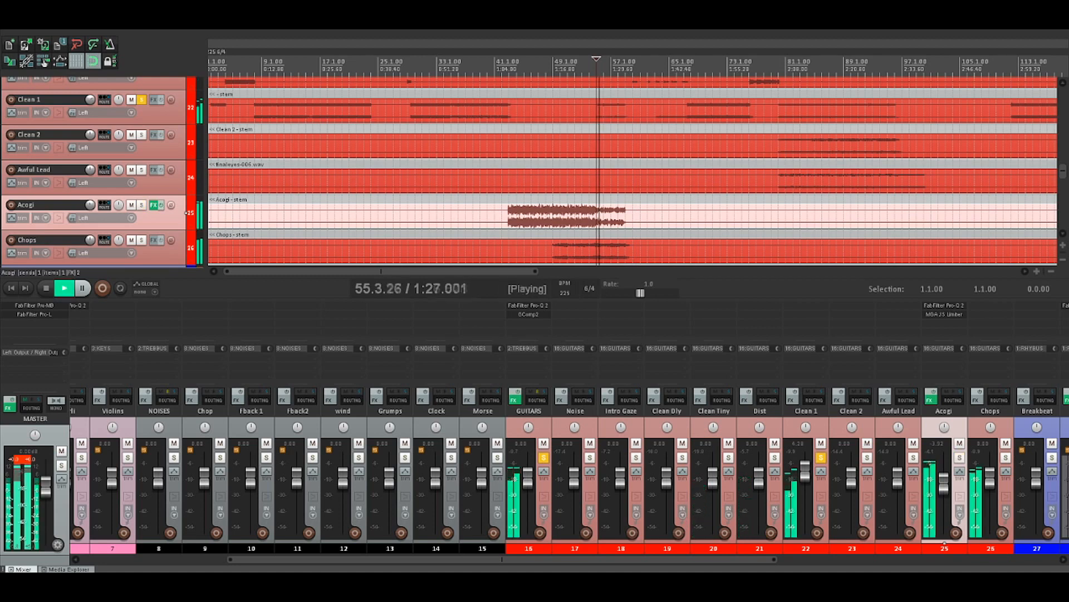
left_click(960, 458)
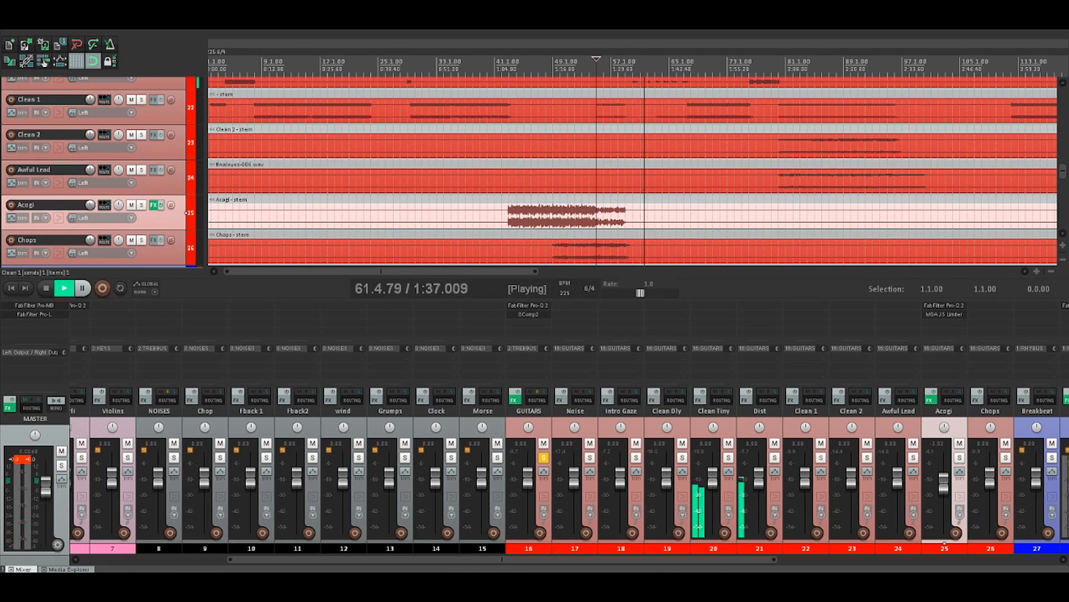
key("space")
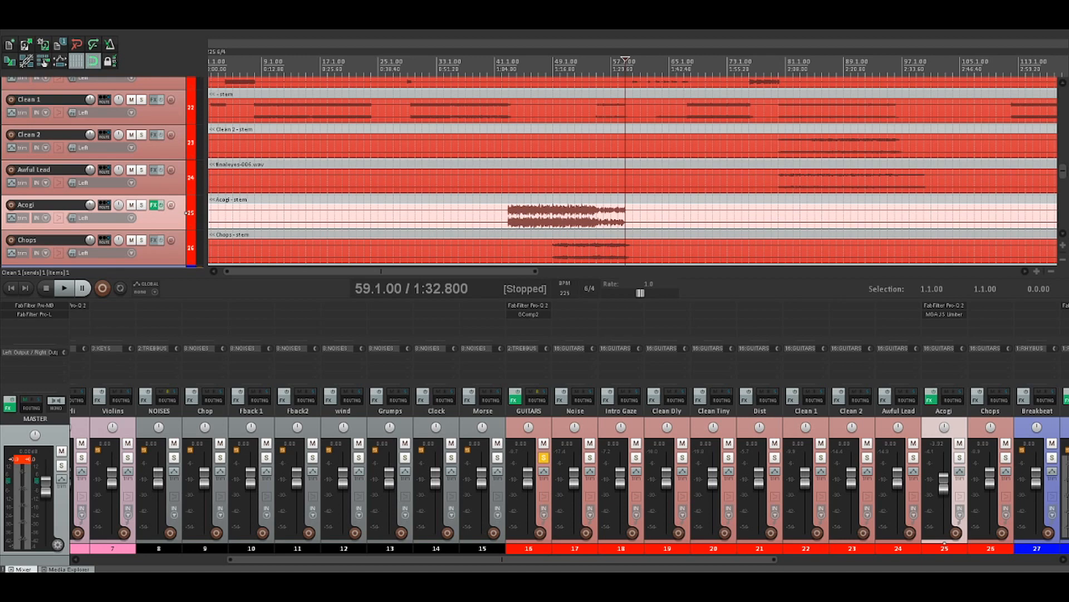
Listen to the GUITARS bus from 59.1.00 through the Clean Tiny and Dist parts into the following Clean 1 section
key("space")
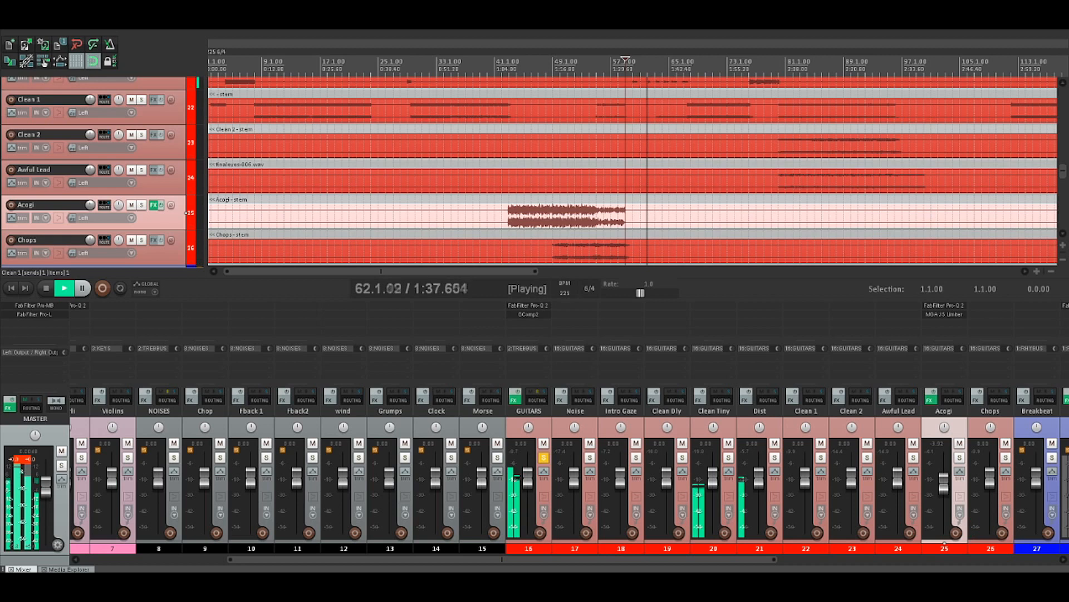
scroll(186, 212, "up", 2)
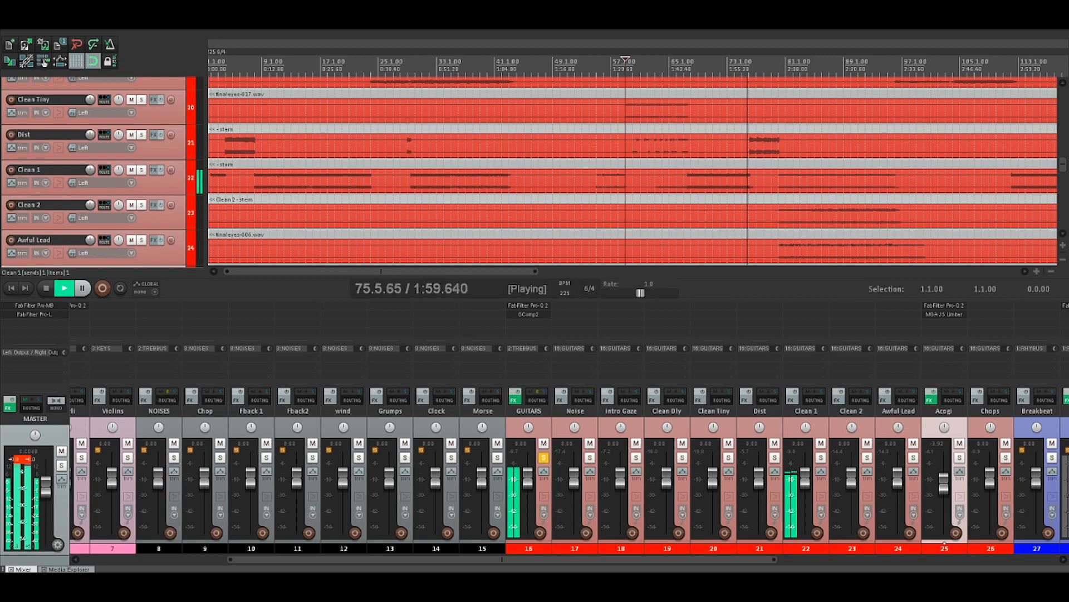
key("space")
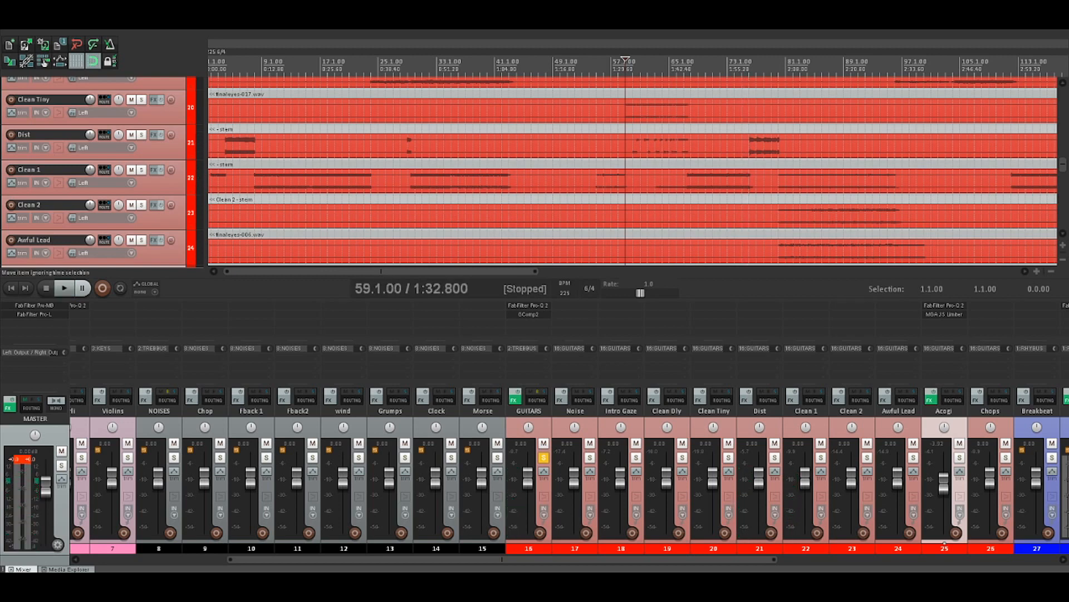
Place the edit cursor at 76.2.00, where the Dist part enters, and listen to the guitars there
left_click(749, 181)
scroll(750, 181, "up", 8)
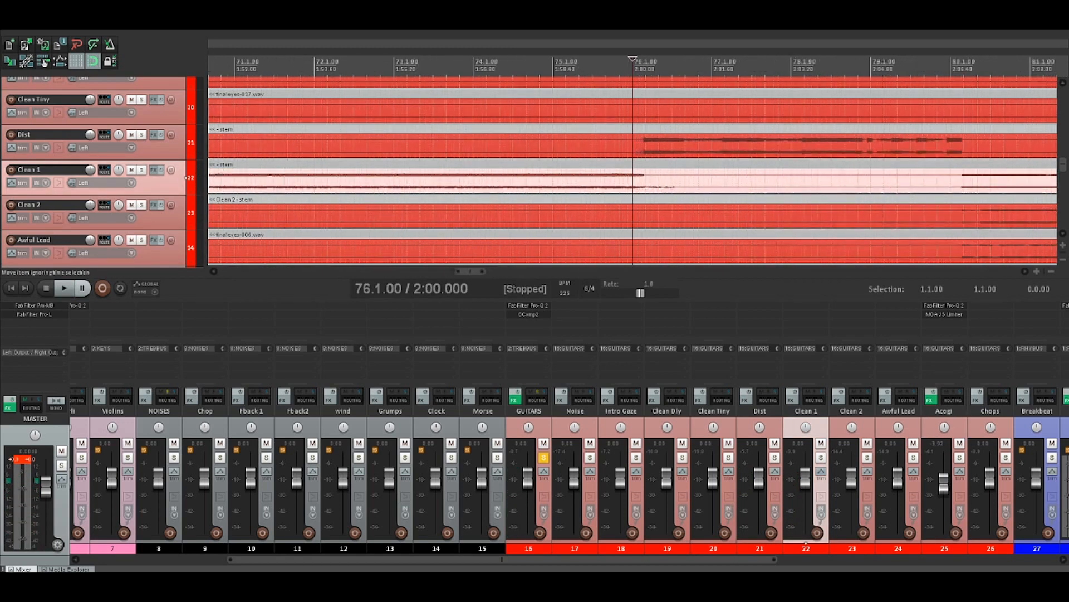
left_click(646, 165)
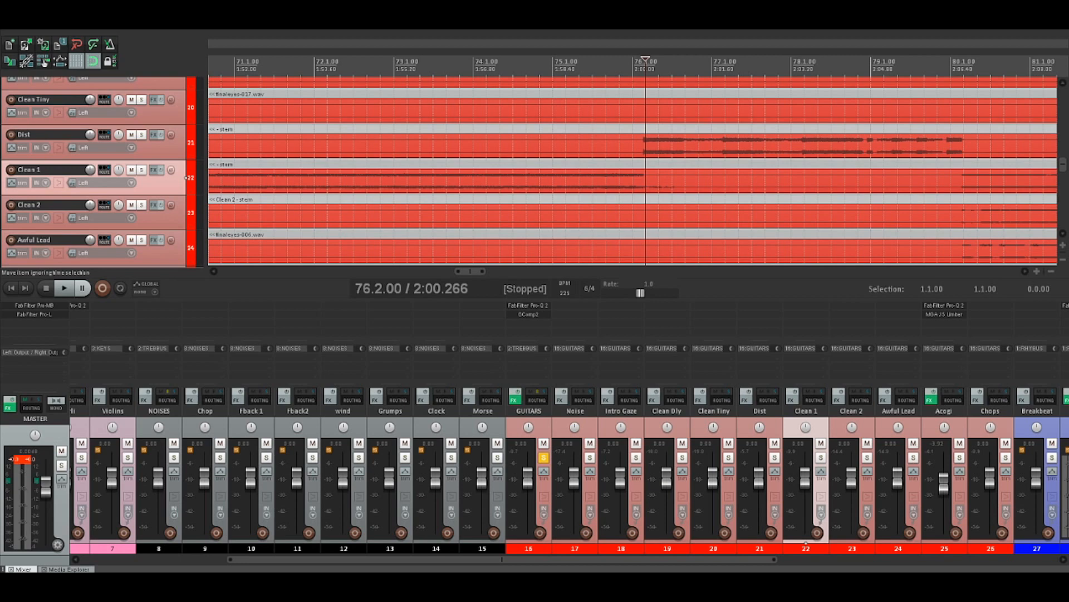
key("space")
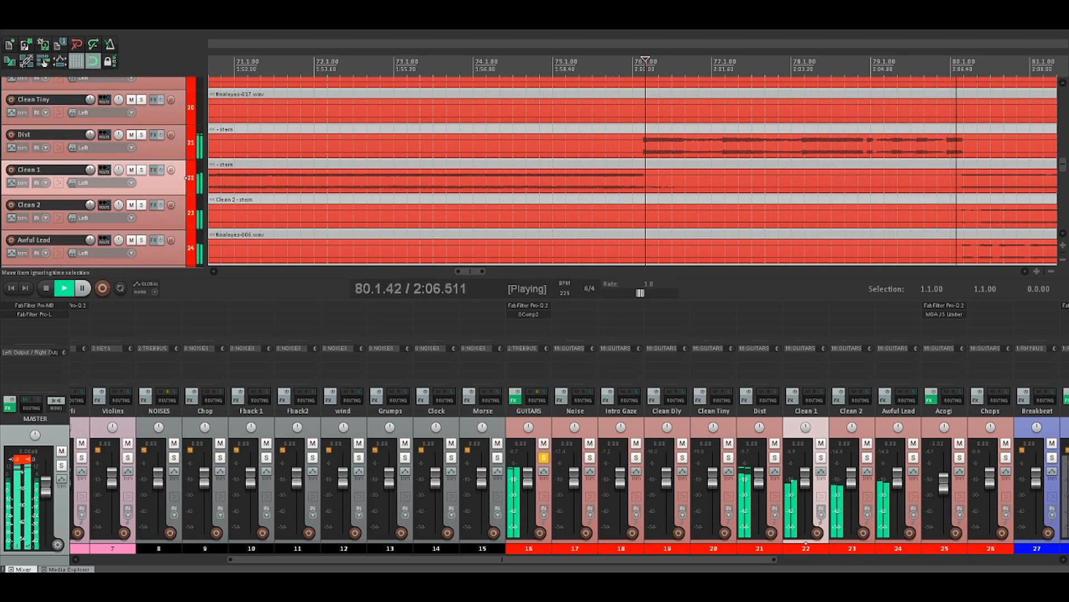
key("space")
Move the edit cursor to 80.1.00 and listen to Clean 1, Clean 2 and Awful Lead playing together
scroll(632, 174, "down", 2)
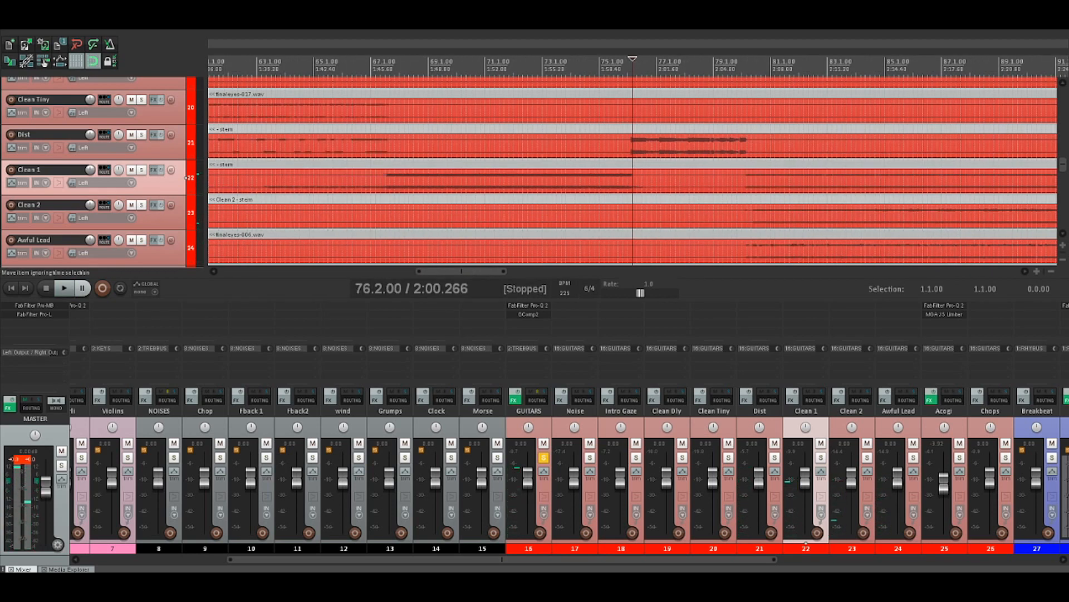
left_click(741, 68)
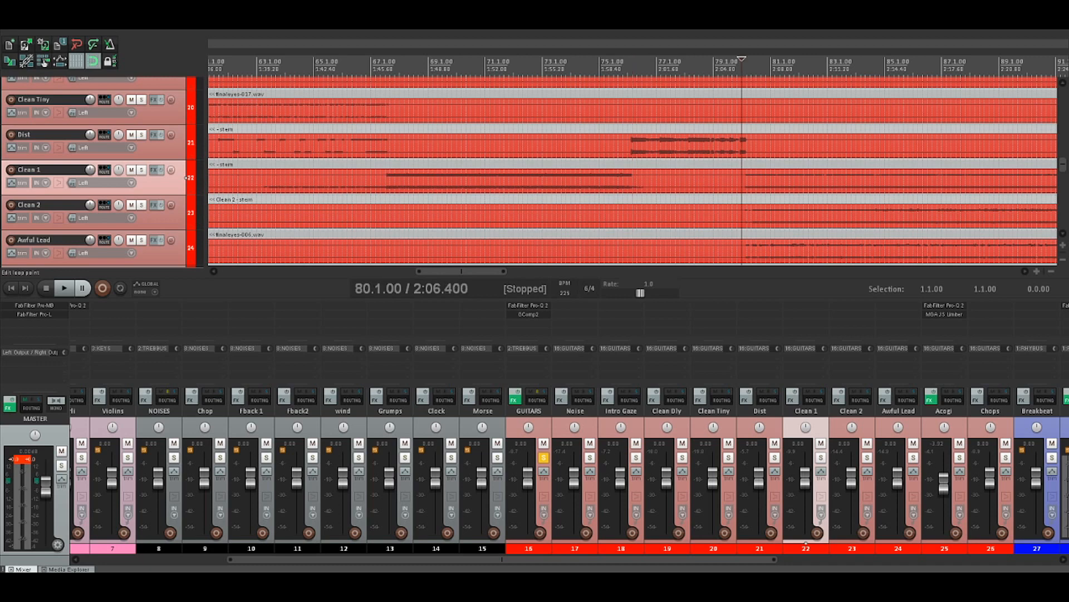
key("space")
scroll(632, 174, "down", 2)
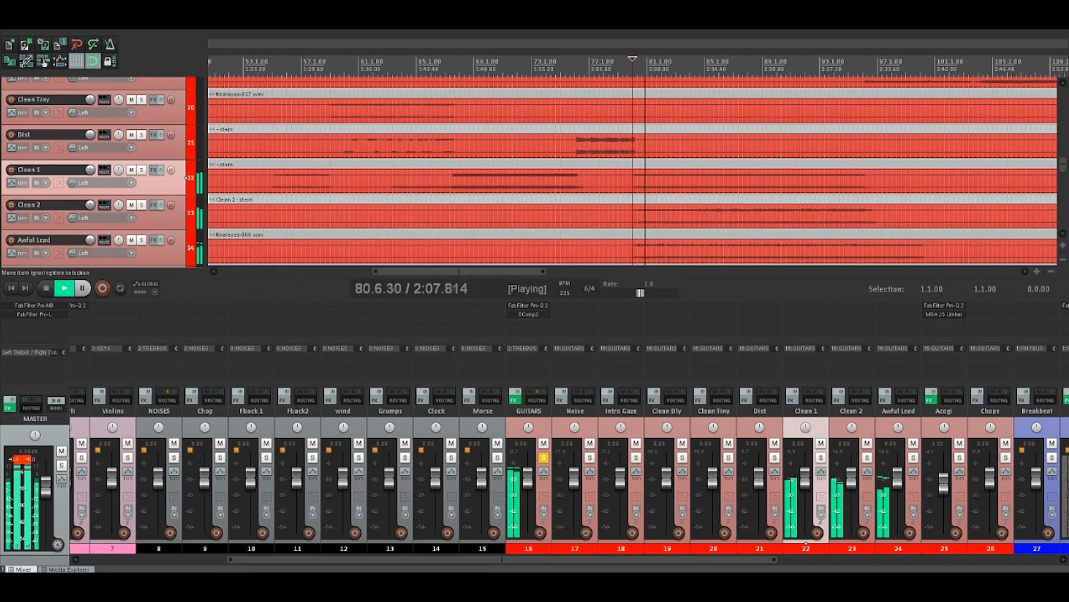
scroll(633, 174, "down", 2)
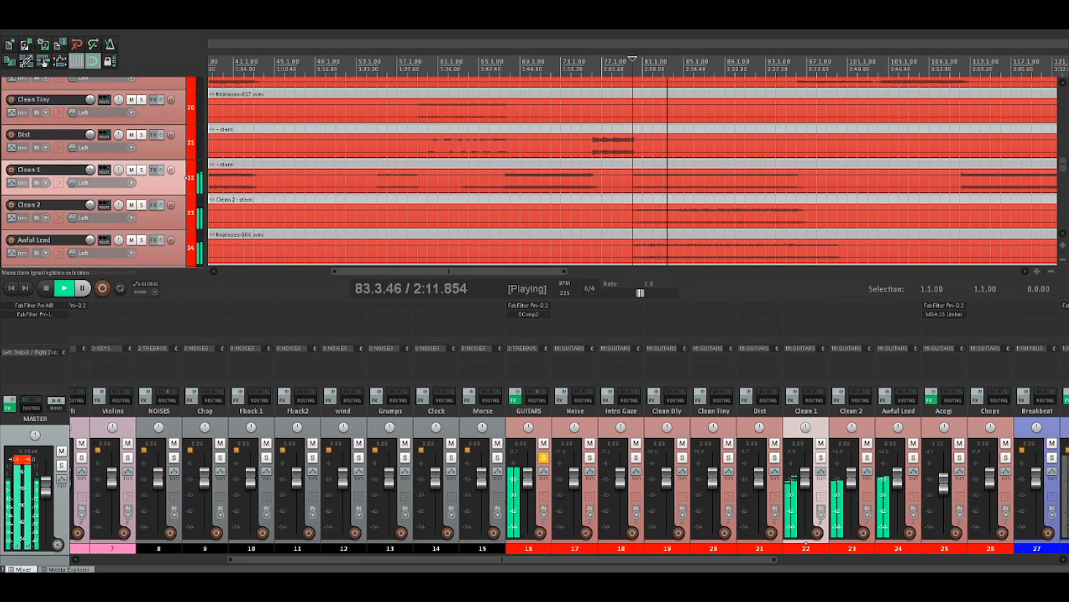
Solo Awful Lead during playback, clear its solo to hear it with the other guitars, and stop playback
left_click(141, 241)
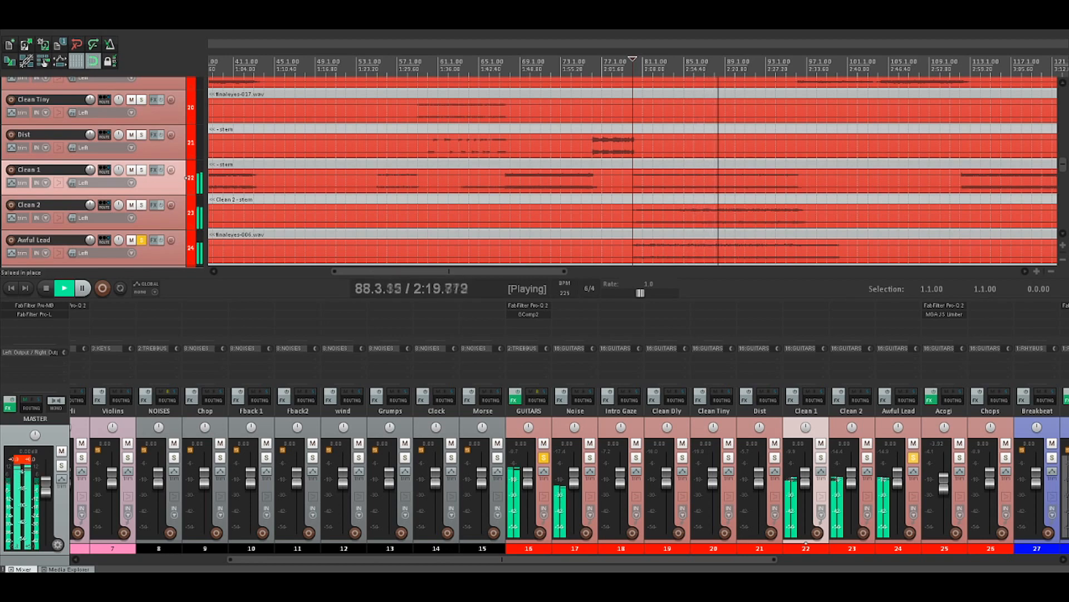
left_click(142, 240)
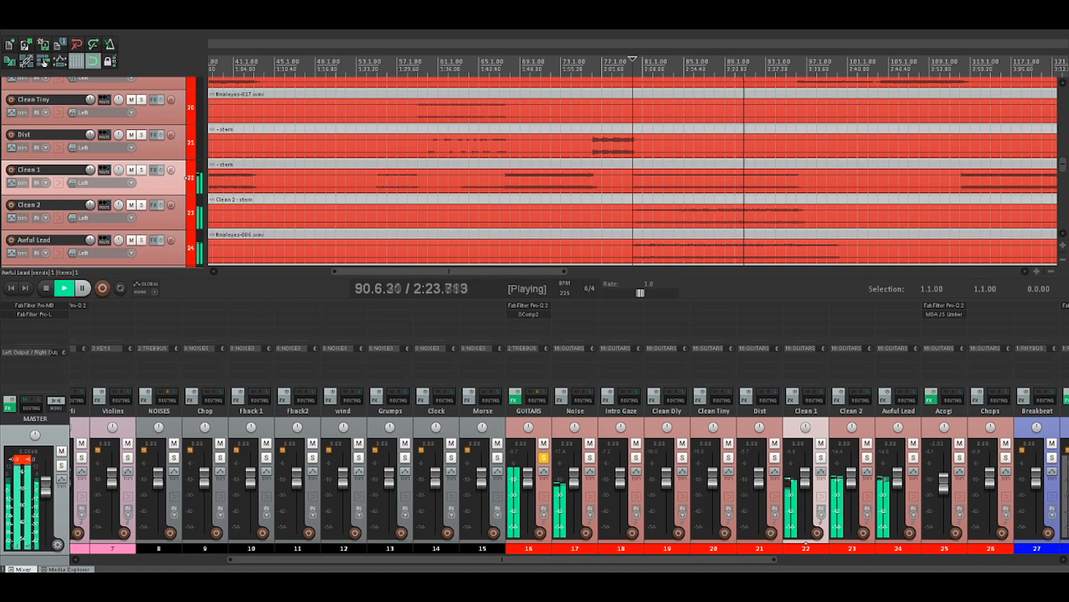
key("space")
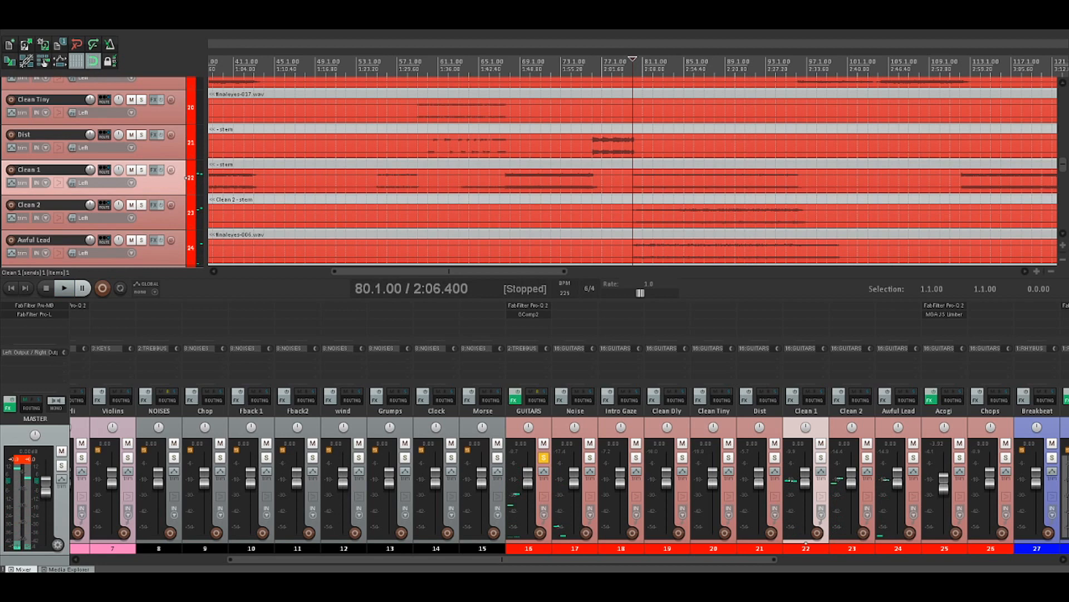
Solo Clean 1 and listen to its part from 80.1.00, clearing the solo at the end
key("space")
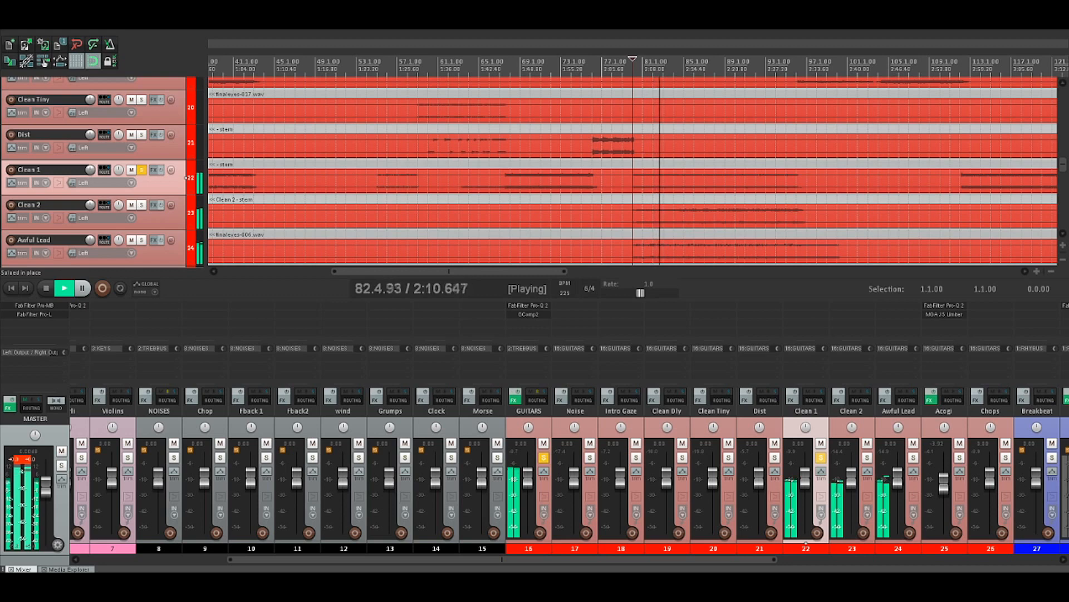
key("space")
left_click(821, 457)
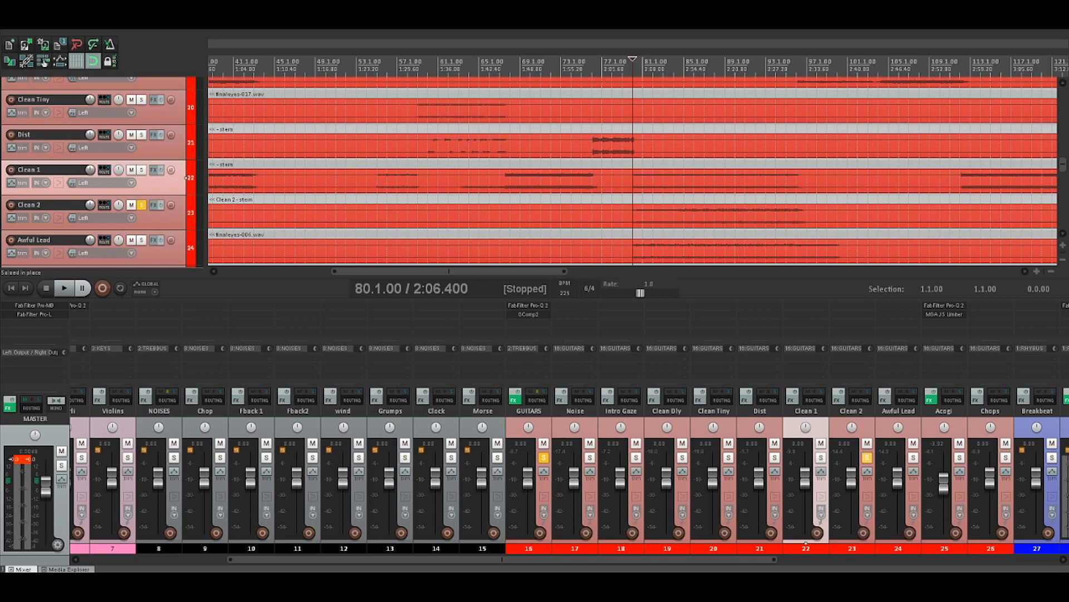
Solo Clean 2 and listen from 80.1.00, clearing the solo to hear it with the other guitars
left_click(186, 213)
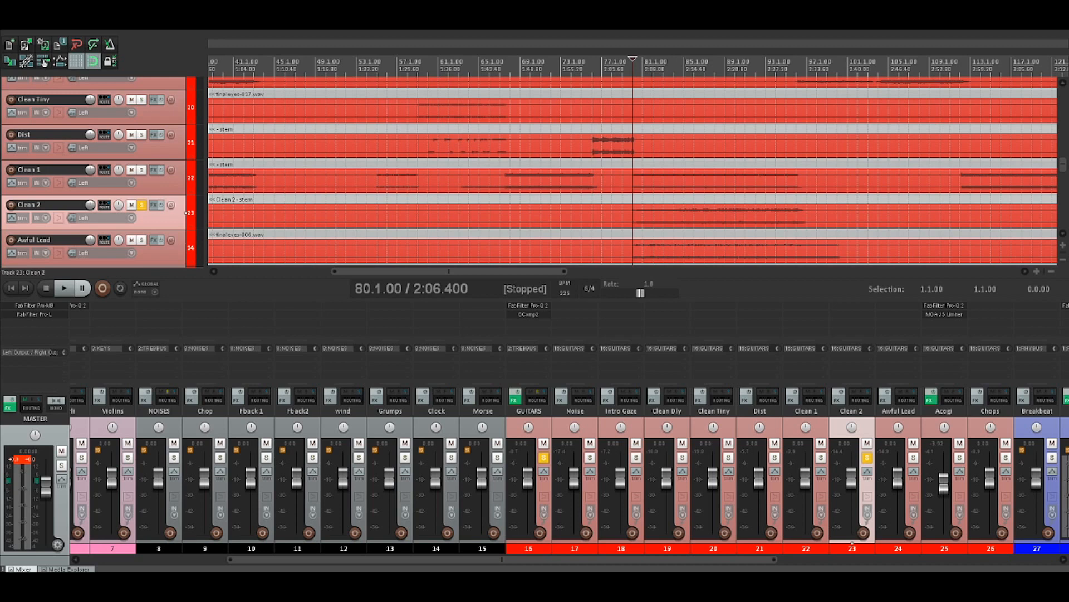
key("space")
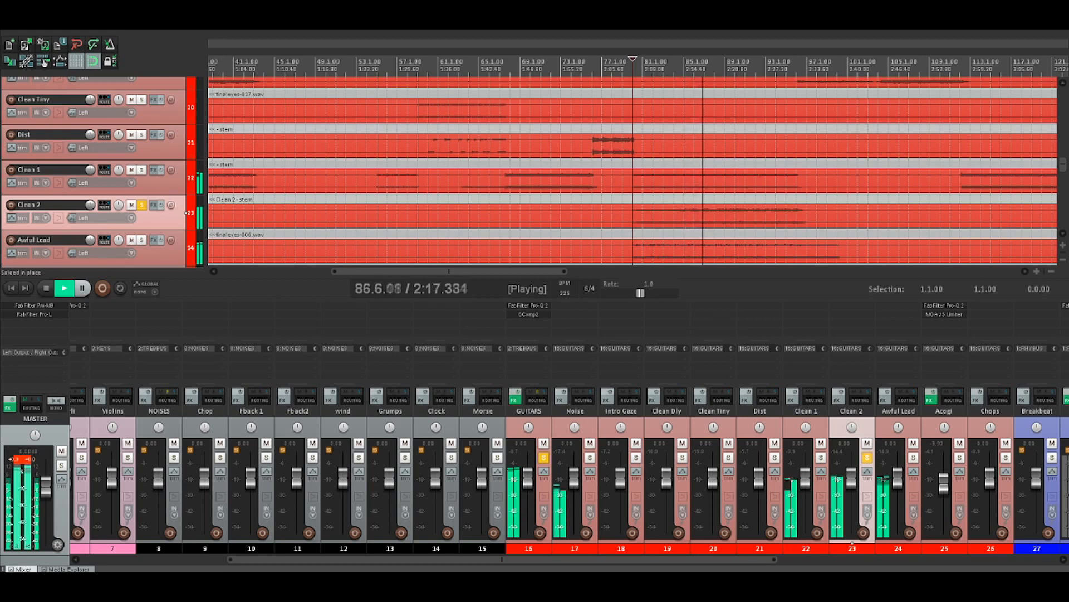
left_click(867, 458)
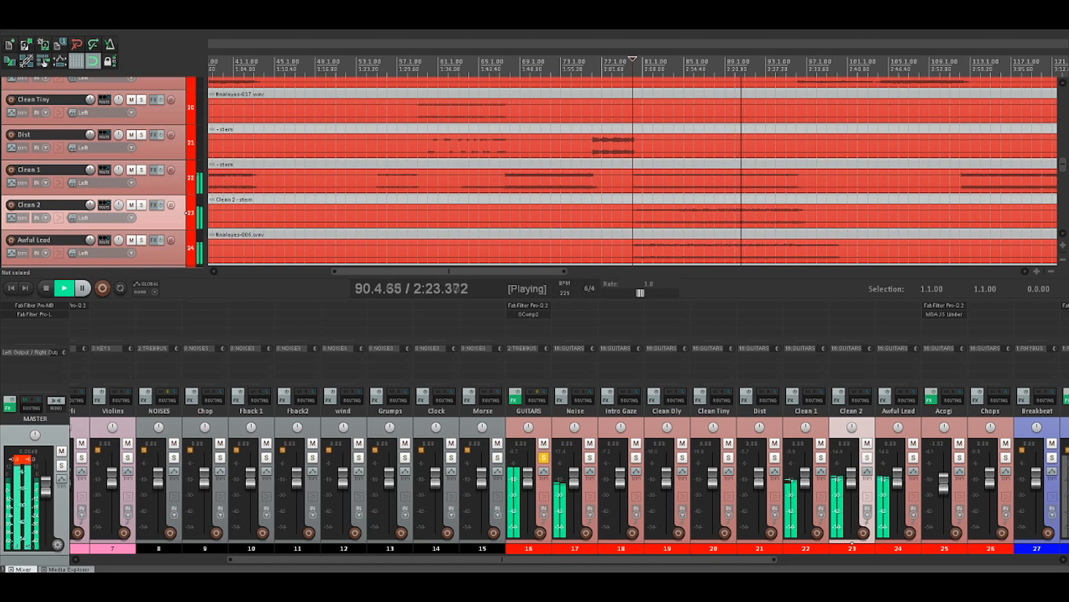
key("space")
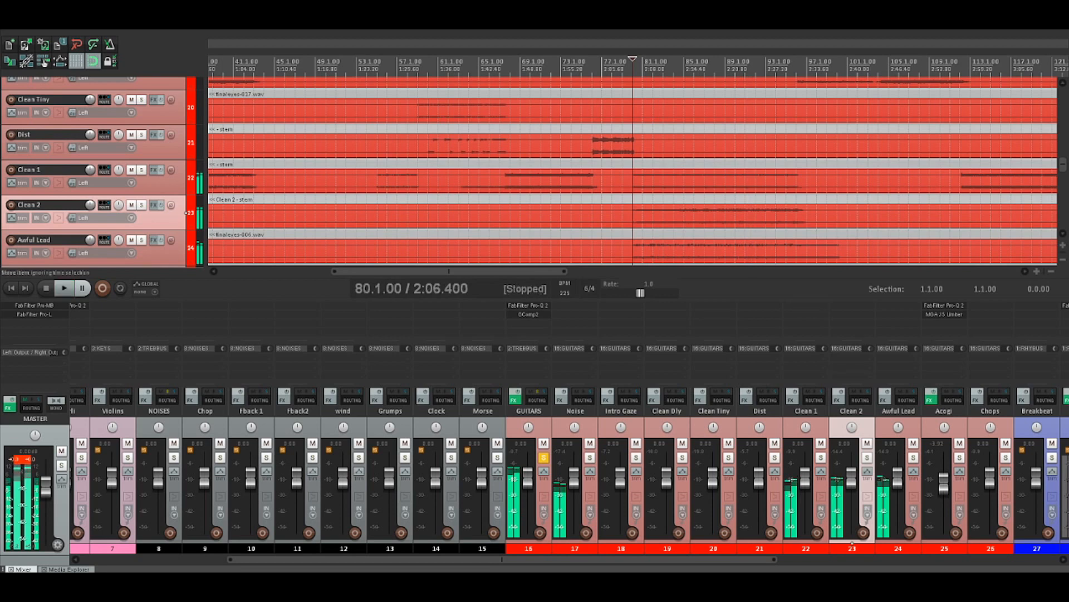
Place the edit cursor at 96.1.00 and listen to the section where Clean Dly carries the guitars
left_click(796, 64)
scroll(356, 167, "up", 1)
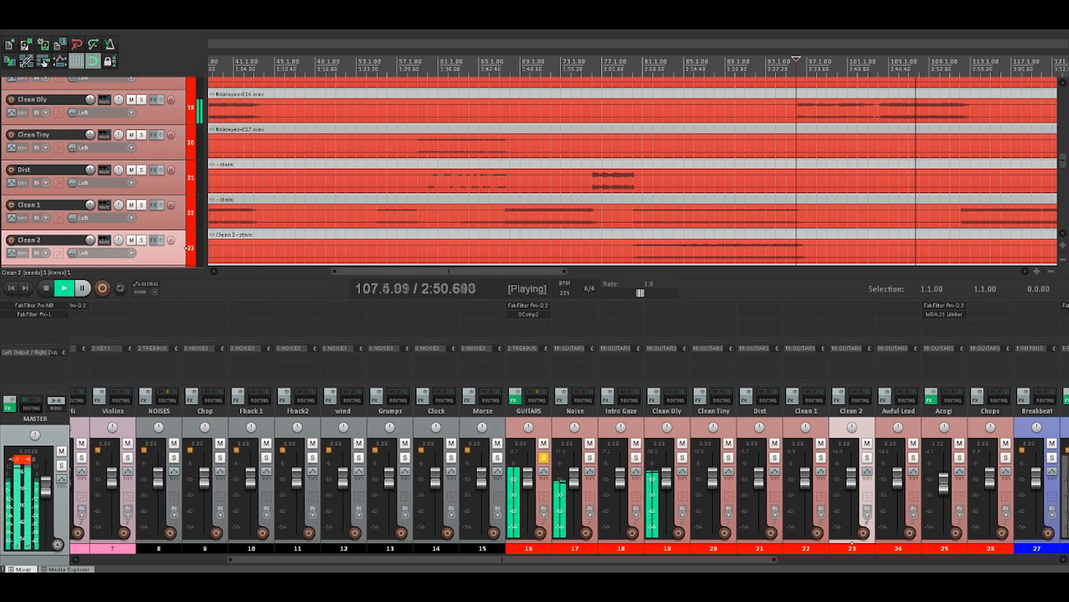
key("space")
Select the Clean Dly track and place the edit cursor at 104.1.00, where its second part begins
left_click(50, 100)
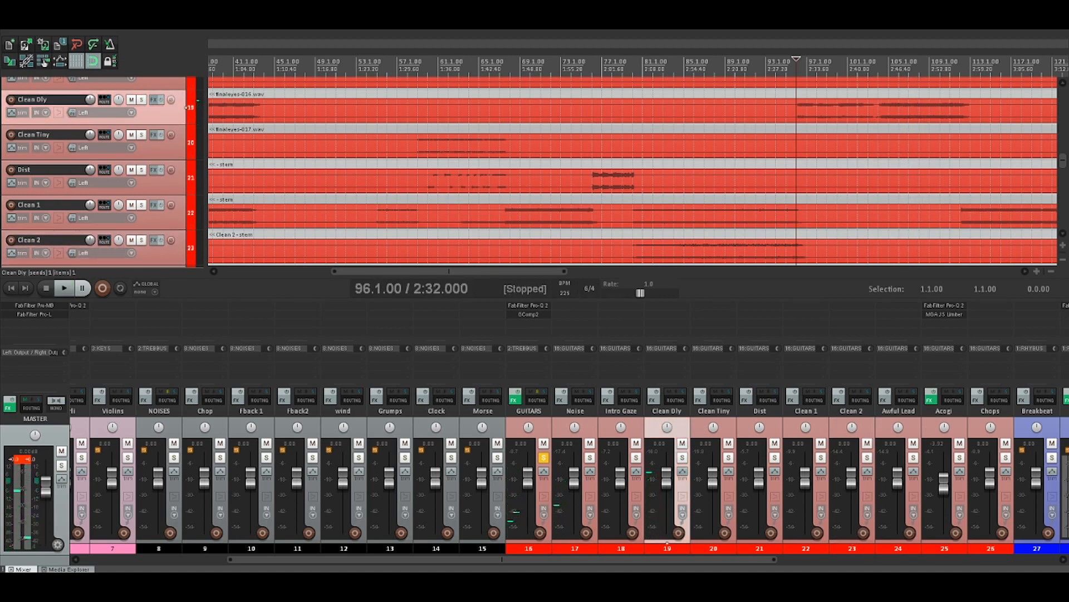
left_click(889, 66)
left_click(879, 66)
scroll(879, 66, "up", 3)
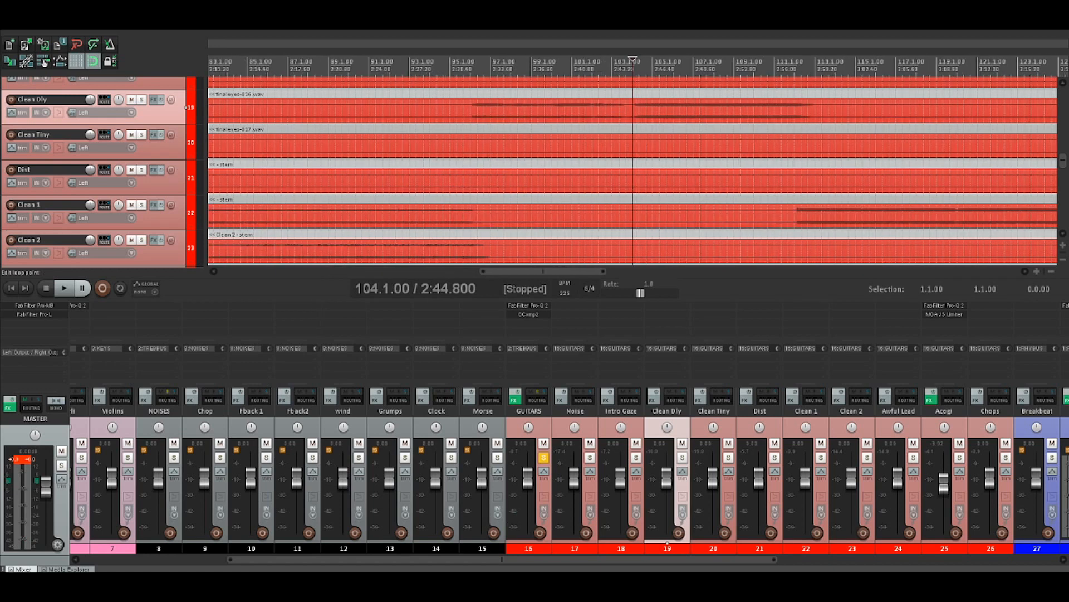
Listen to the guitars from 112.1.00 where Clean 1 returns, briefly soloing the Noise track during playback
left_click(794, 64)
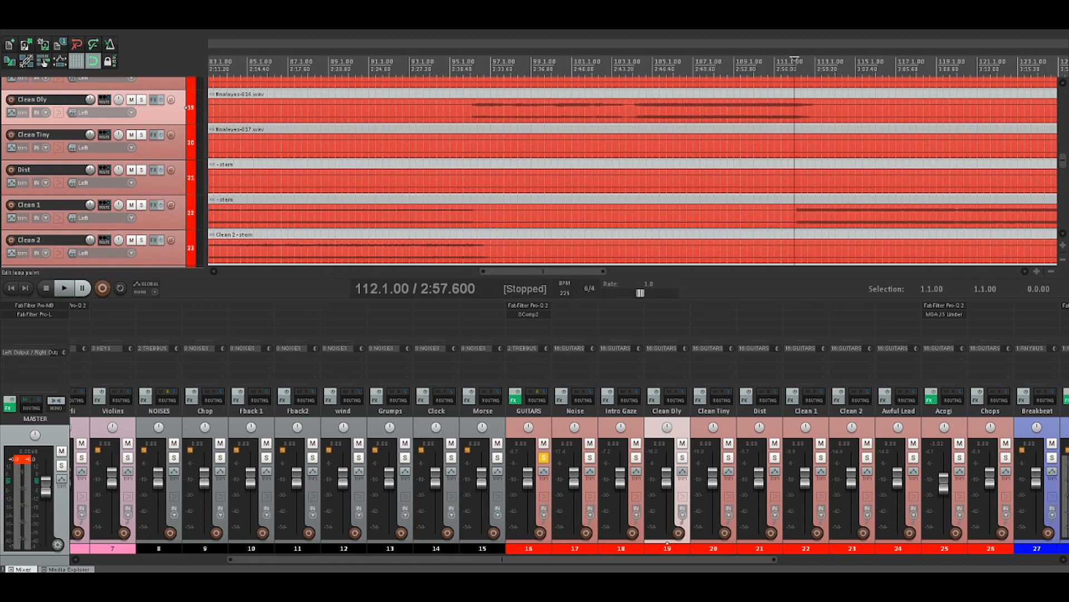
scroll(463, 66, "down", 3)
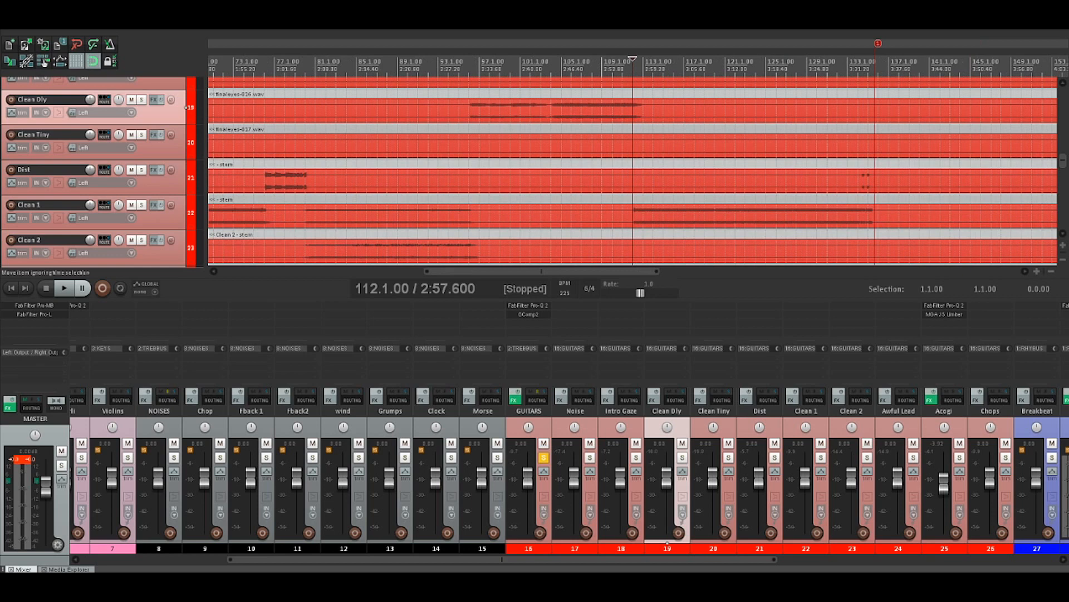
key("space")
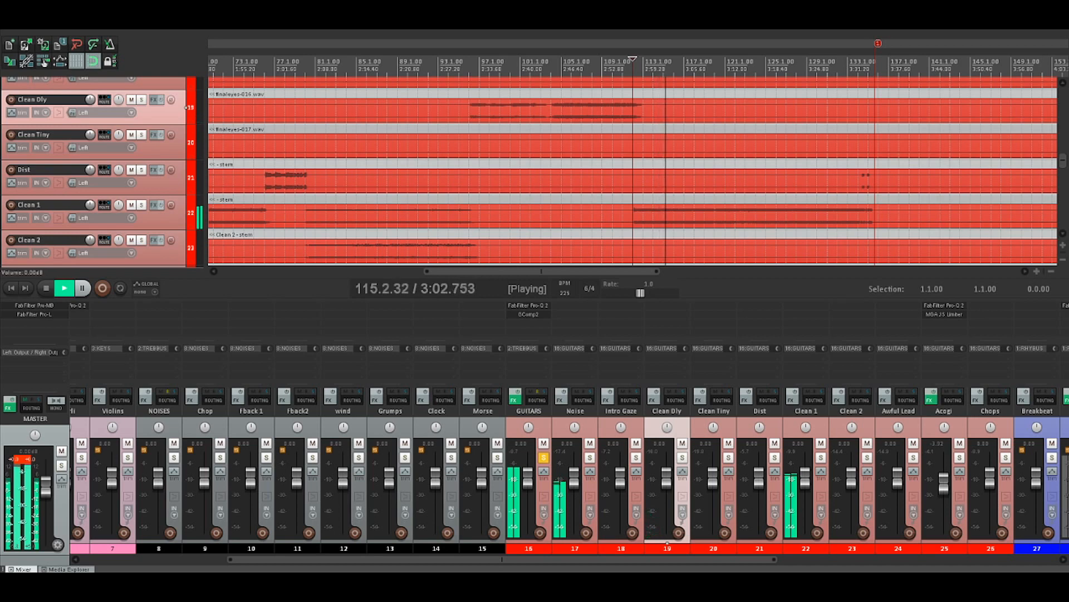
left_click(590, 458)
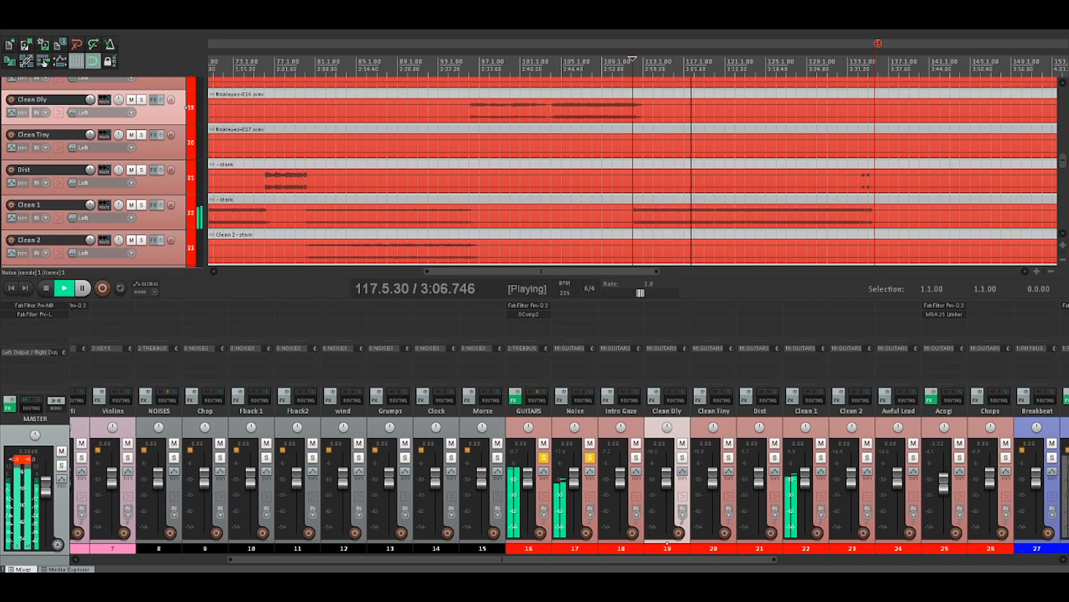
left_click(590, 457)
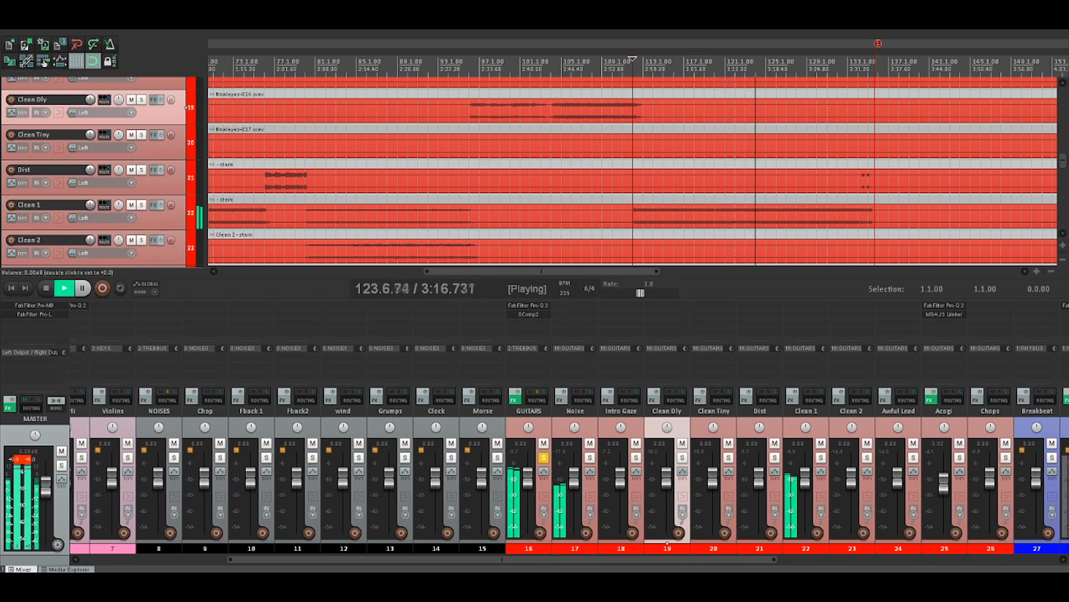
key("space")
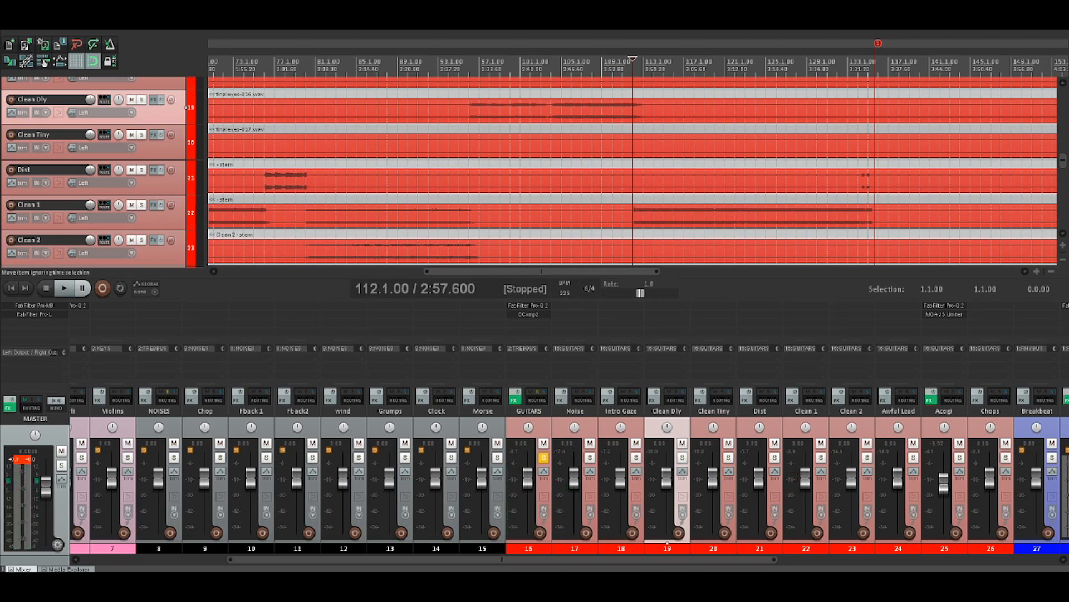
Select the Clean 1 track and listen to the end of its part, placing the edit cursor at 135.1.00 beside the short Dist hits
left_click(186, 212)
key("space")
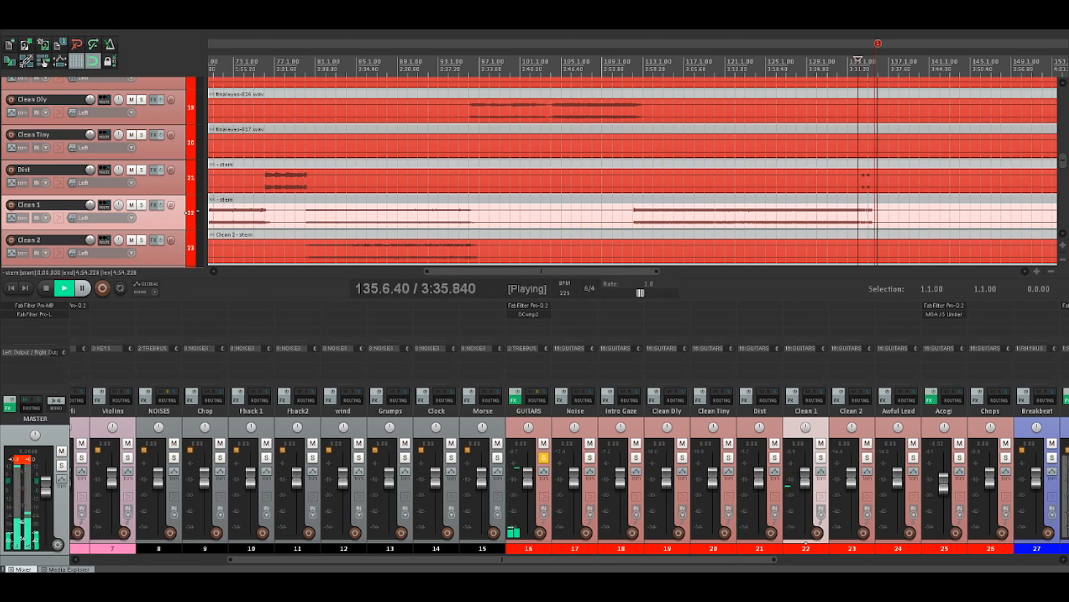
key("space")
left_click(869, 214)
scroll(869, 214, "up", 8)
scroll(633, 169, "up", 4)
key("space")
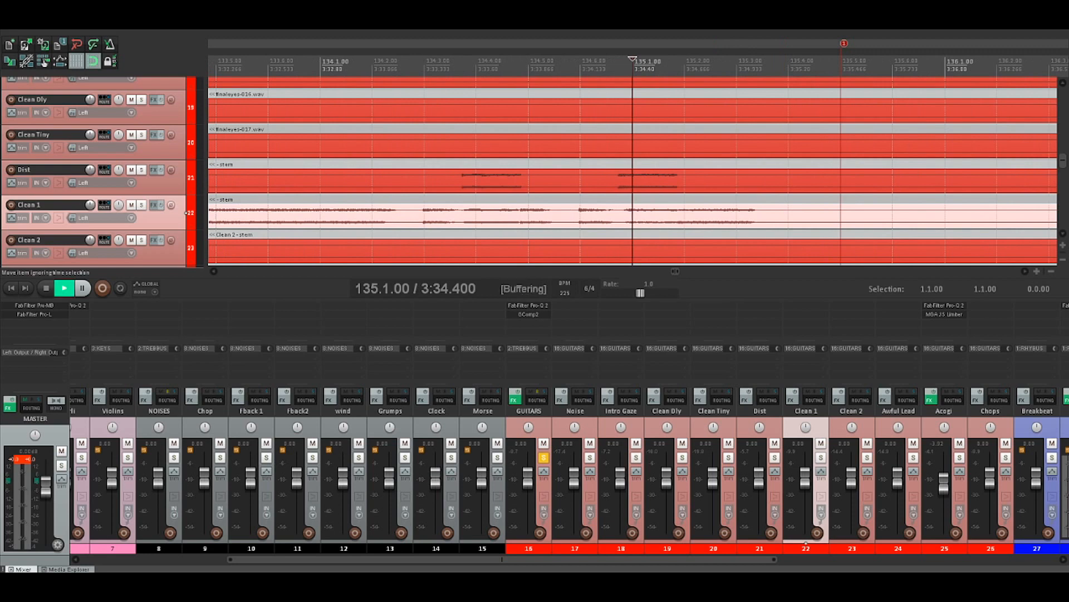
key("space")
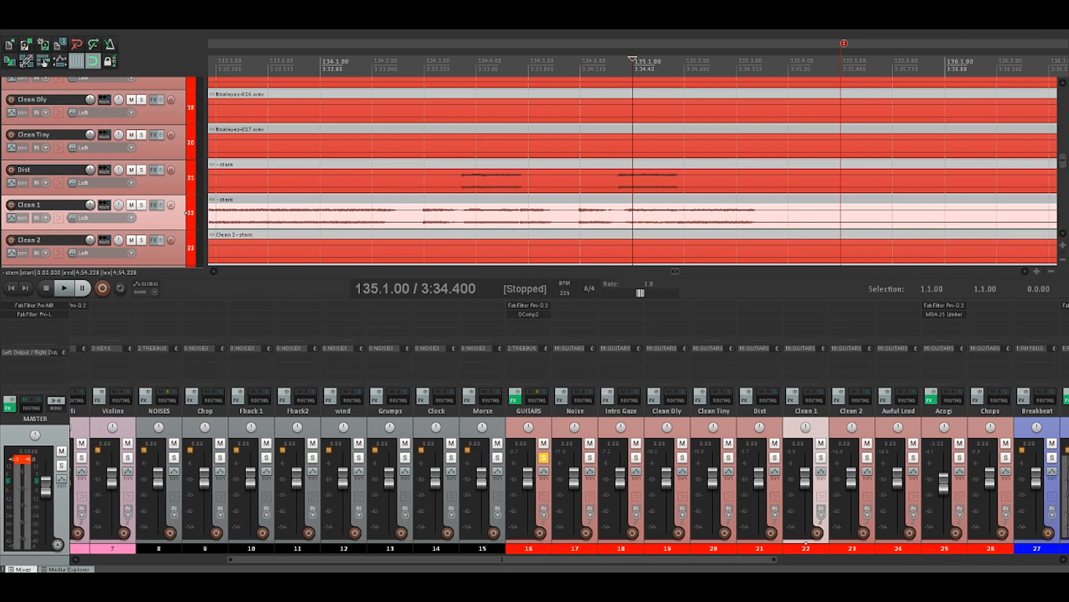
Clear the solo on the GUITARS folder, solo the KEYS folder instead and bring its tracks into view
left_click(543, 457)
scroll(633, 170, "down", 8)
scroll(633, 170, "down", 3)
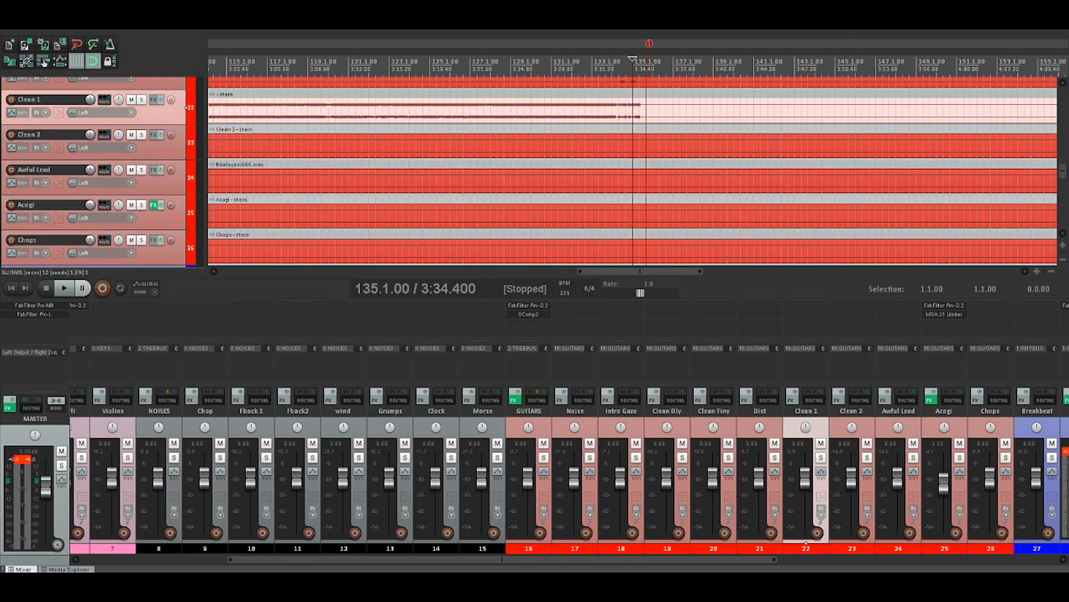
left_click_drag(502, 560, 359, 559)
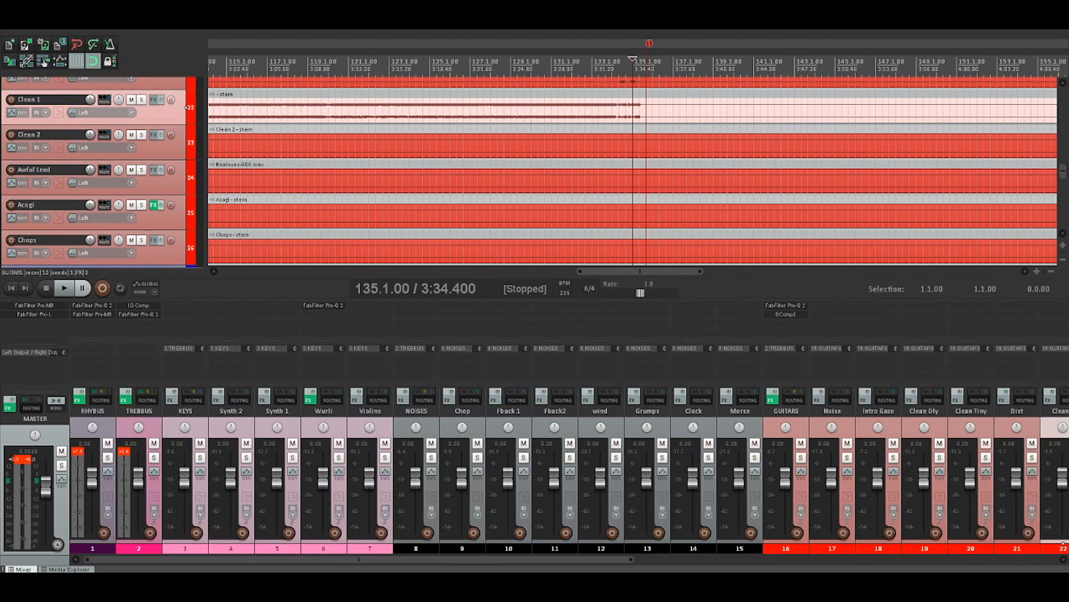
left_click(200, 458)
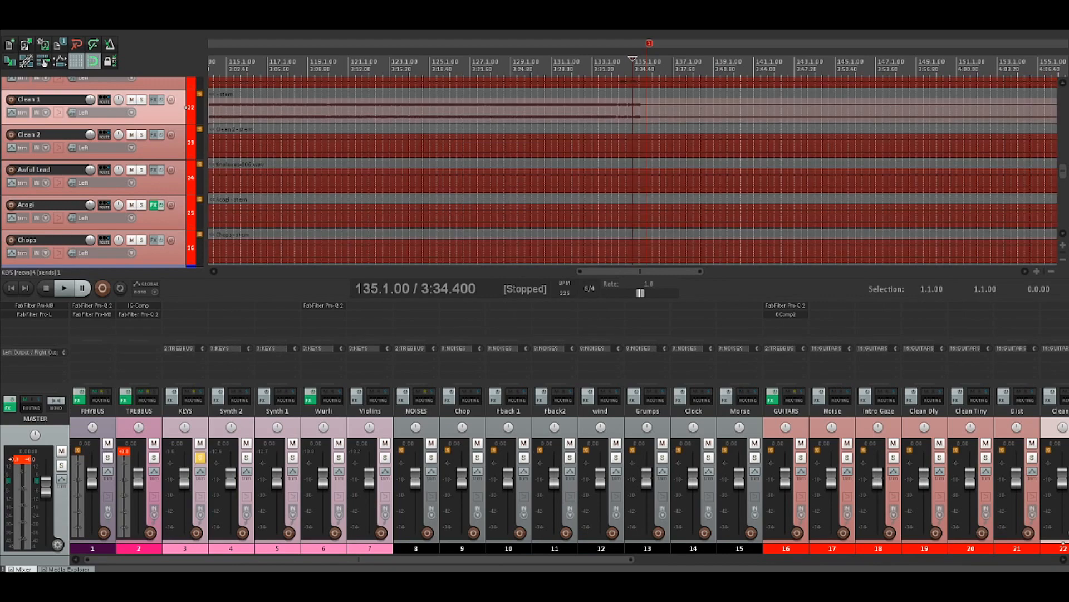
left_click(200, 486)
scroll(633, 170, "down", 5)
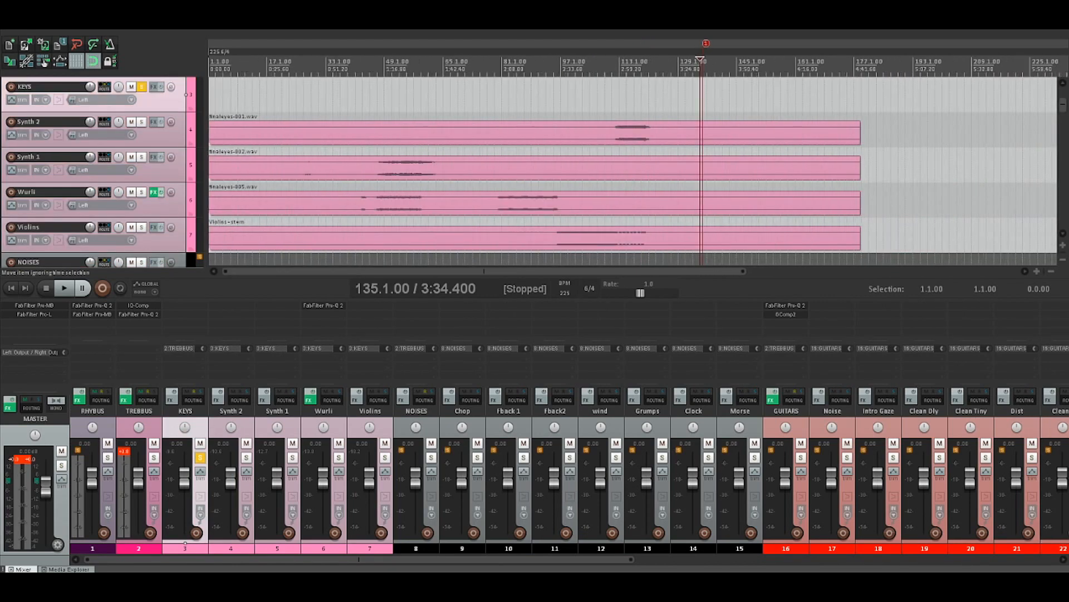
Select the Synth 1 item and listen to its first short, quiet part
scroll(766, 166, "down", 2)
left_click(766, 166)
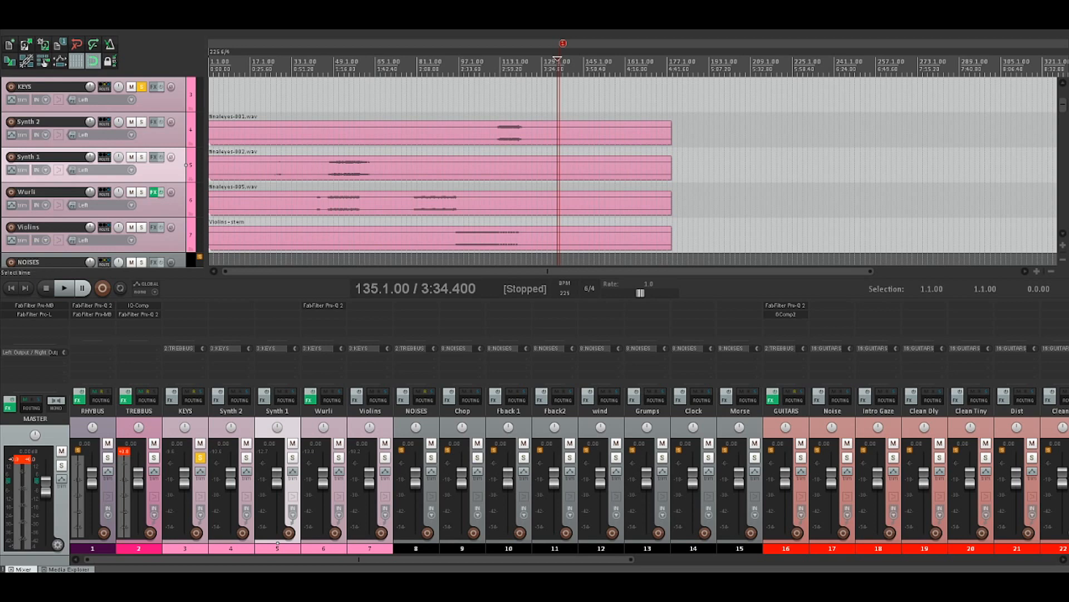
left_click(277, 168)
key("space")
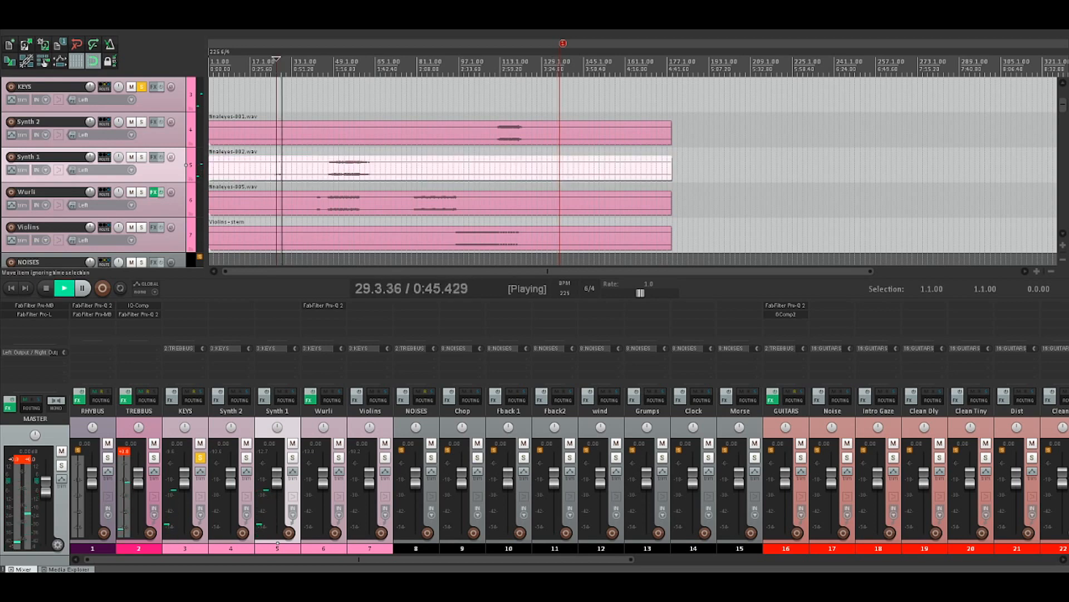
Place the edit cursor at 48.1.00, solo Synth 1 and listen to its main part
scroll(278, 170, "up", 2)
left_click(452, 166)
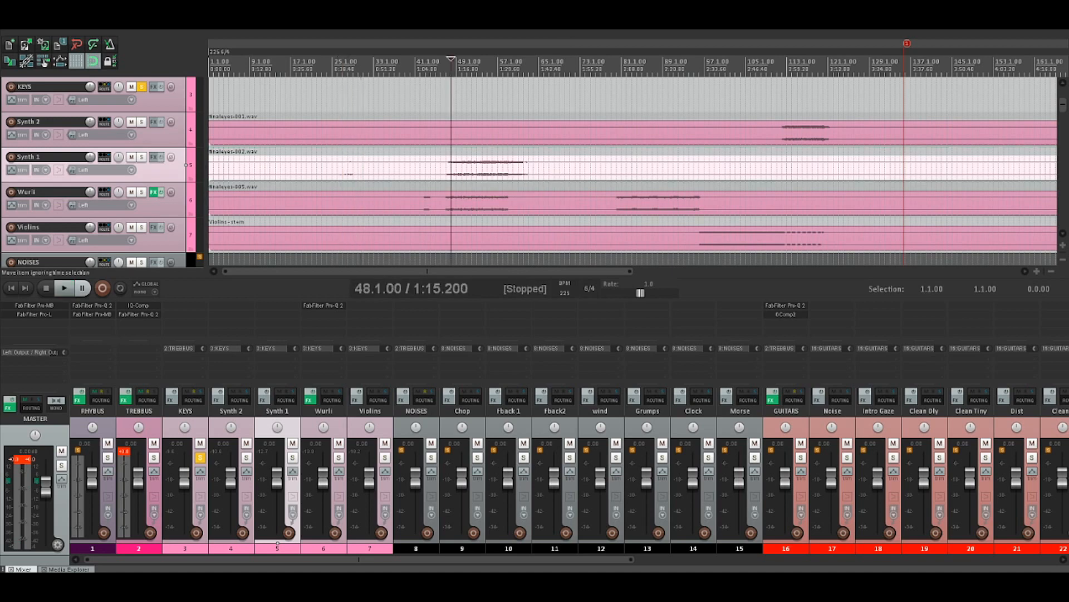
key("space")
key("space")
key("F7")
scroll(266, 167, "up", 2)
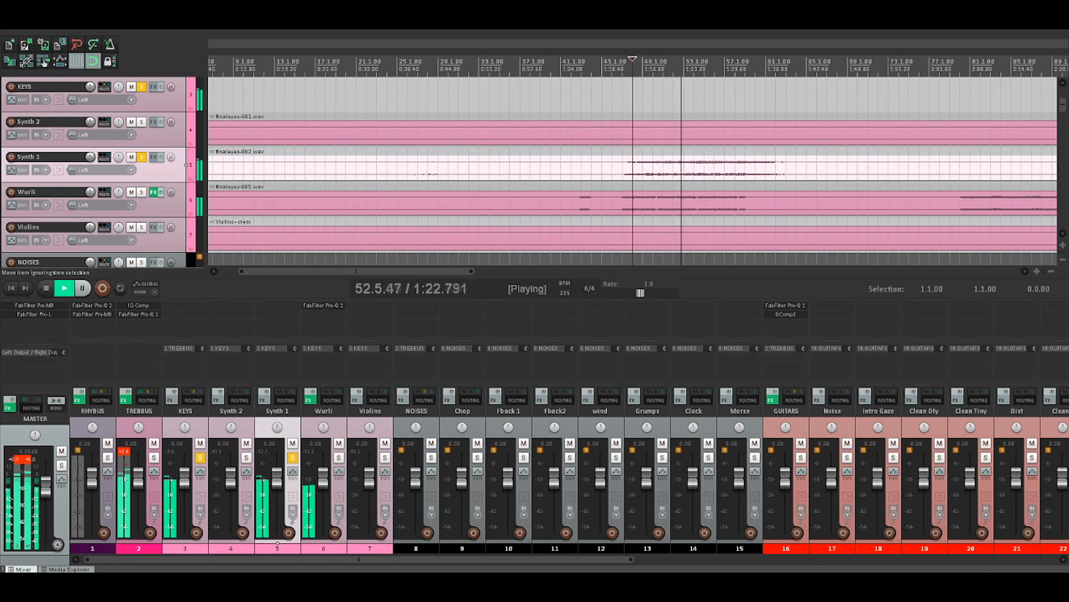
key("space")
Move the solo to Synth 2 and listen to its part from 111.1.00
scroll(633, 167, "down", 3)
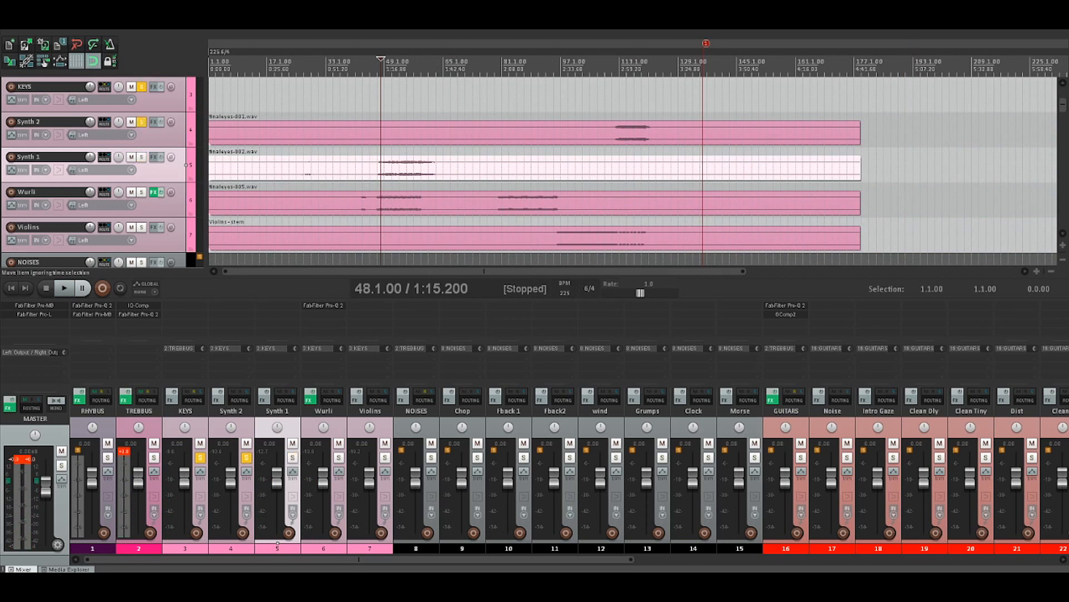
left_click(612, 132)
key("space")
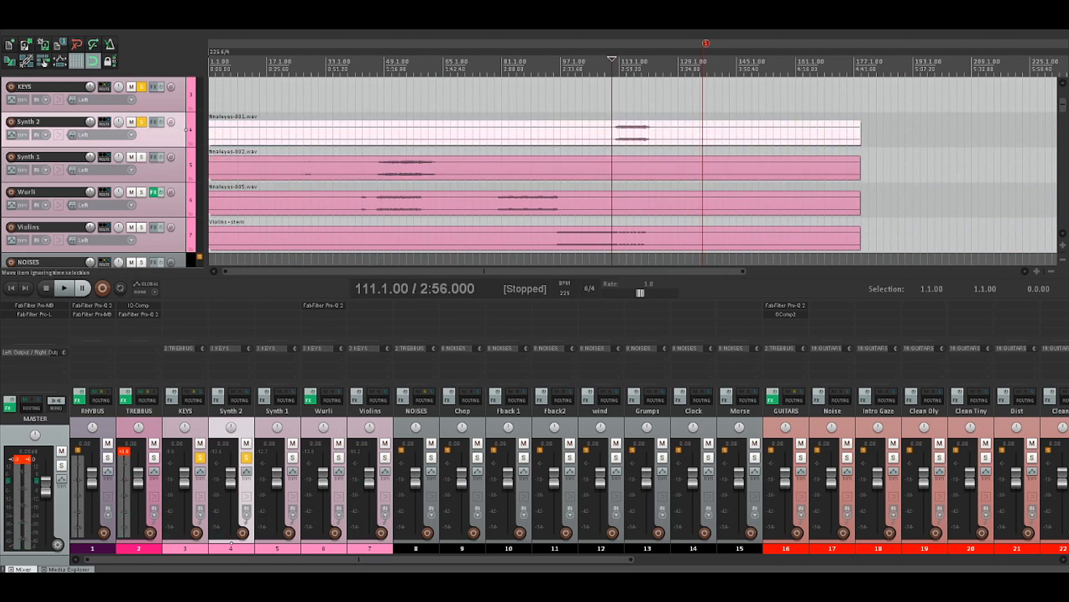
key("space")
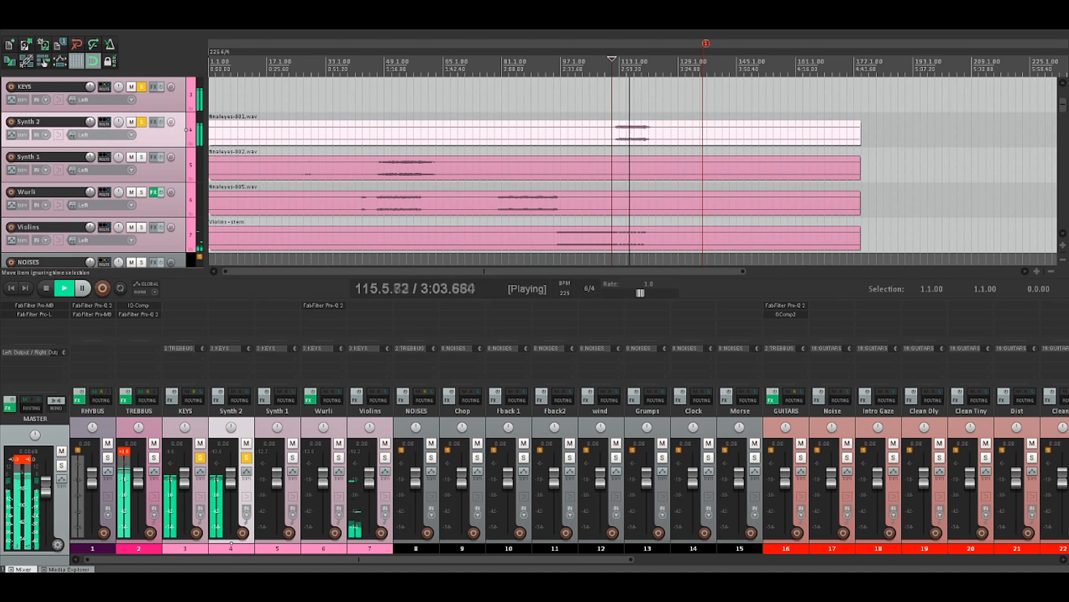
key("space")
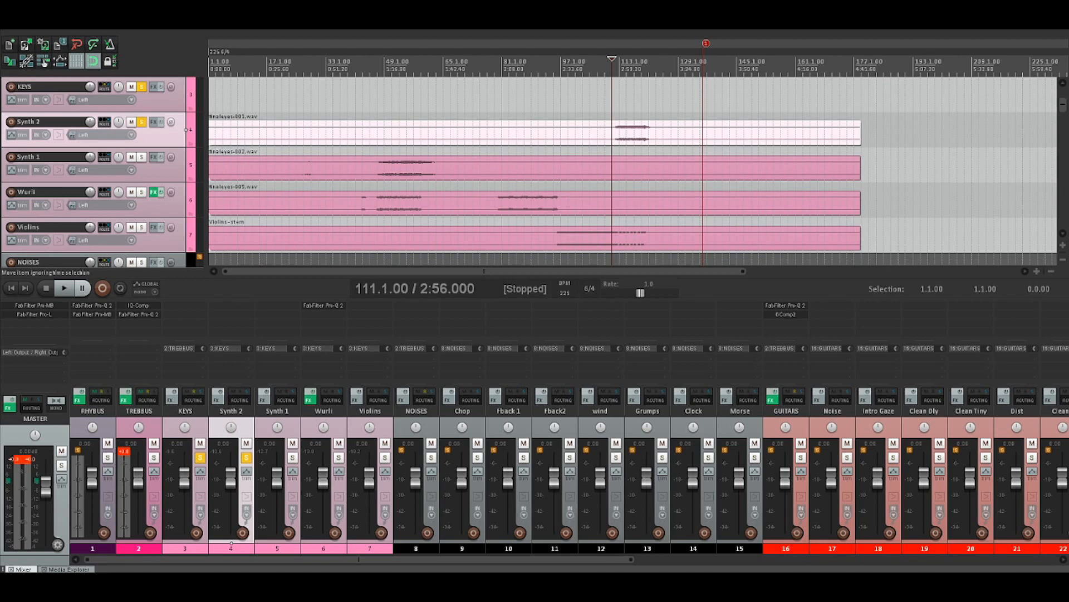
Solo Wurli in place of Synth 2 and listen to its first part from 45.1.00
left_click(370, 203)
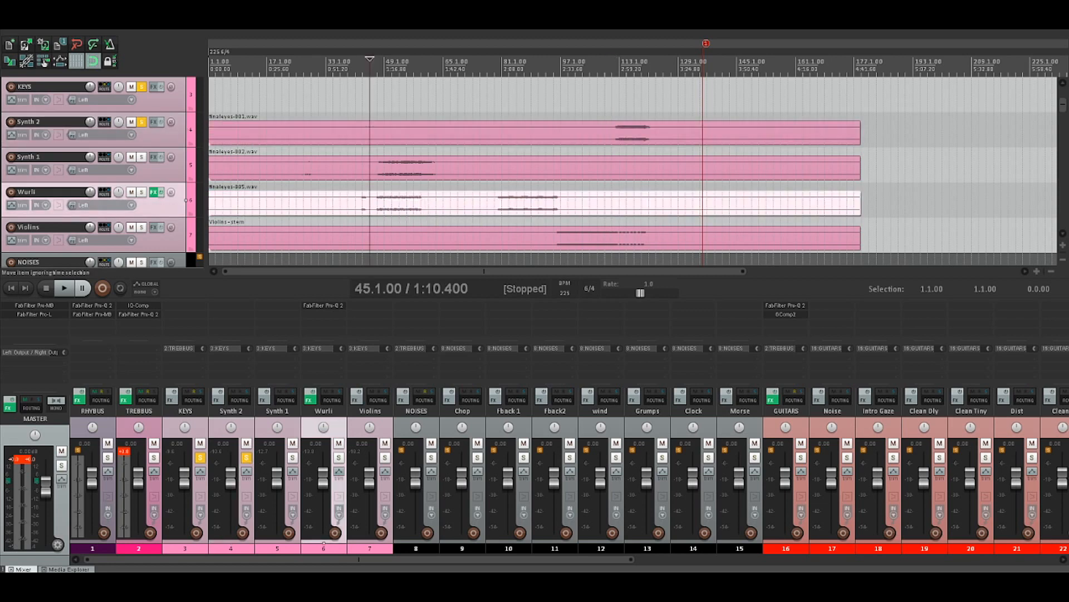
key("space")
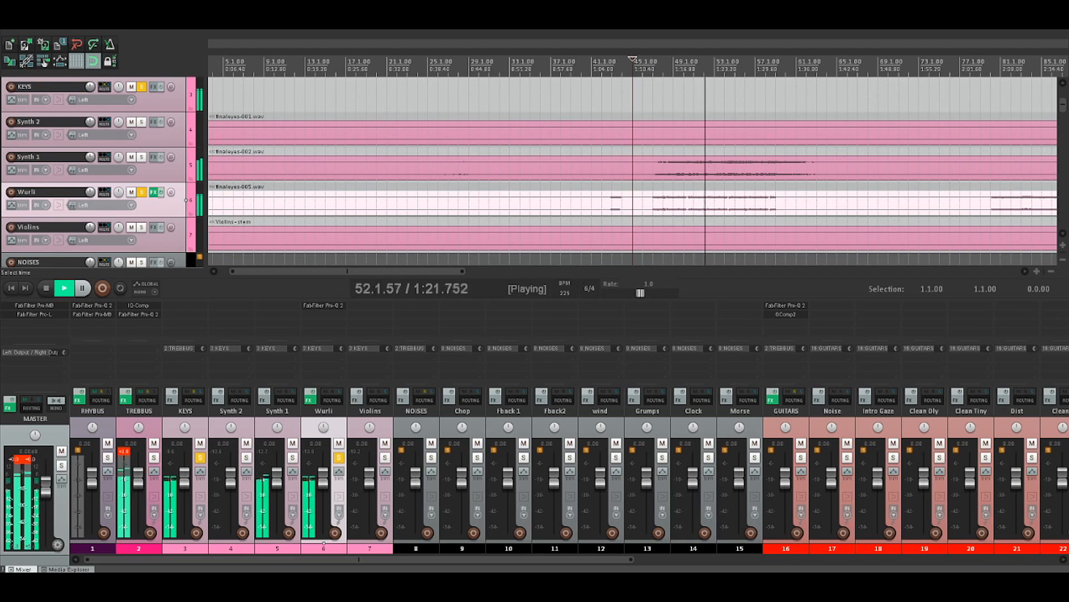
scroll(633, 171, "down", 2)
key("space")
Listen to the second part of the soloed Wurli track from 80.1.00
left_click(783, 202)
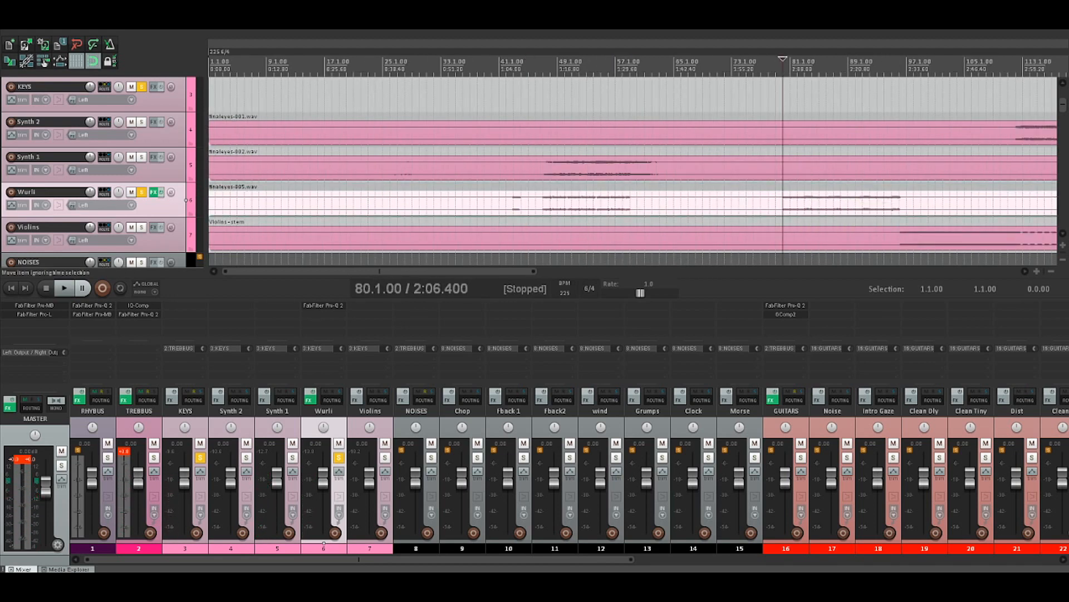
key("space")
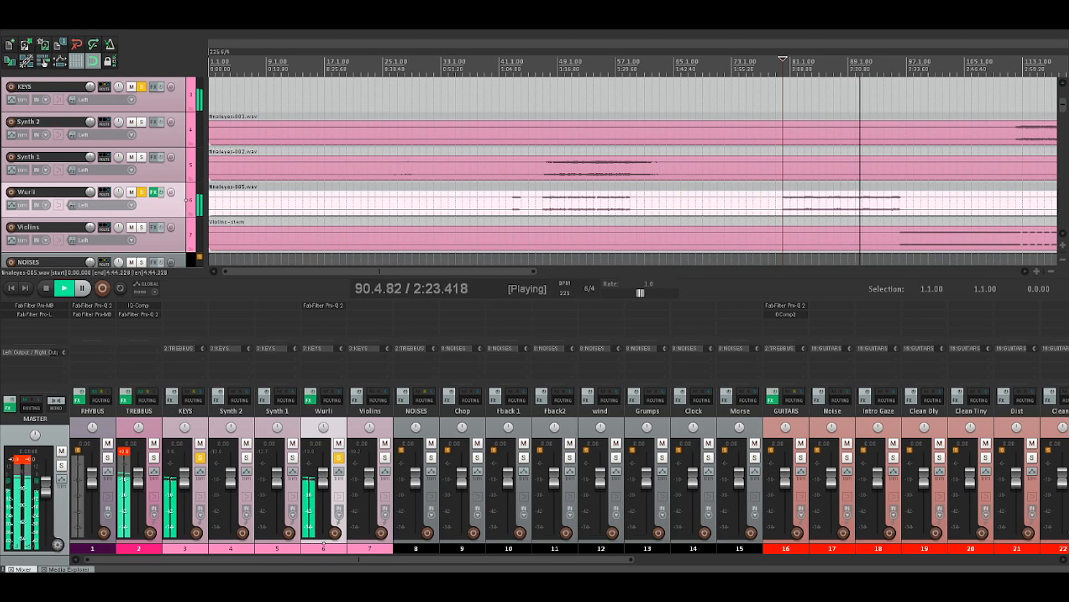
key("space")
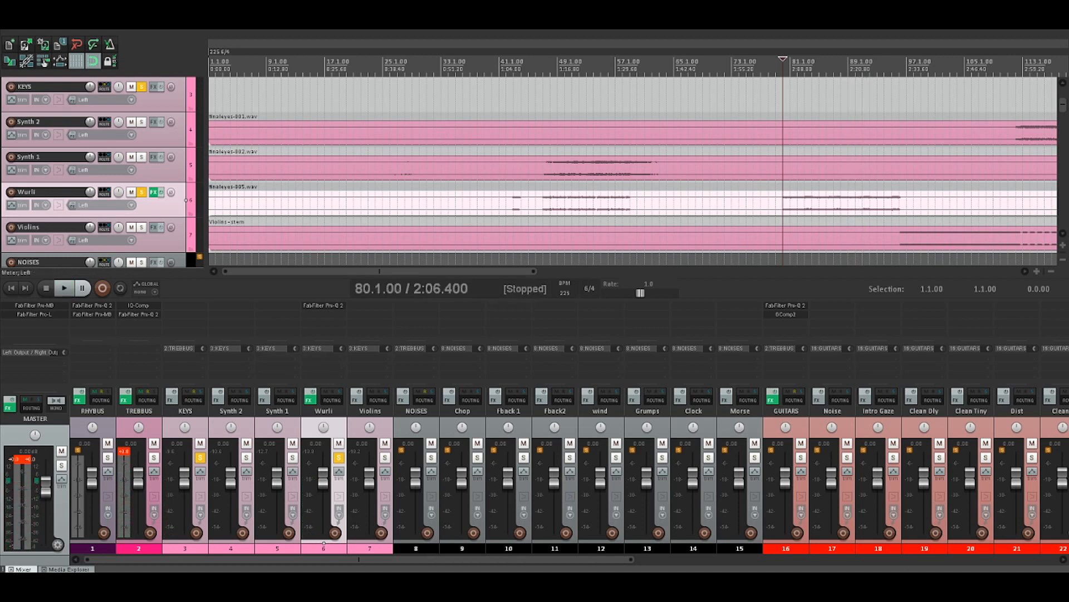
Solo Violins in place of Wurli and listen from bar 96, where the violin part begins
left_click(186, 235)
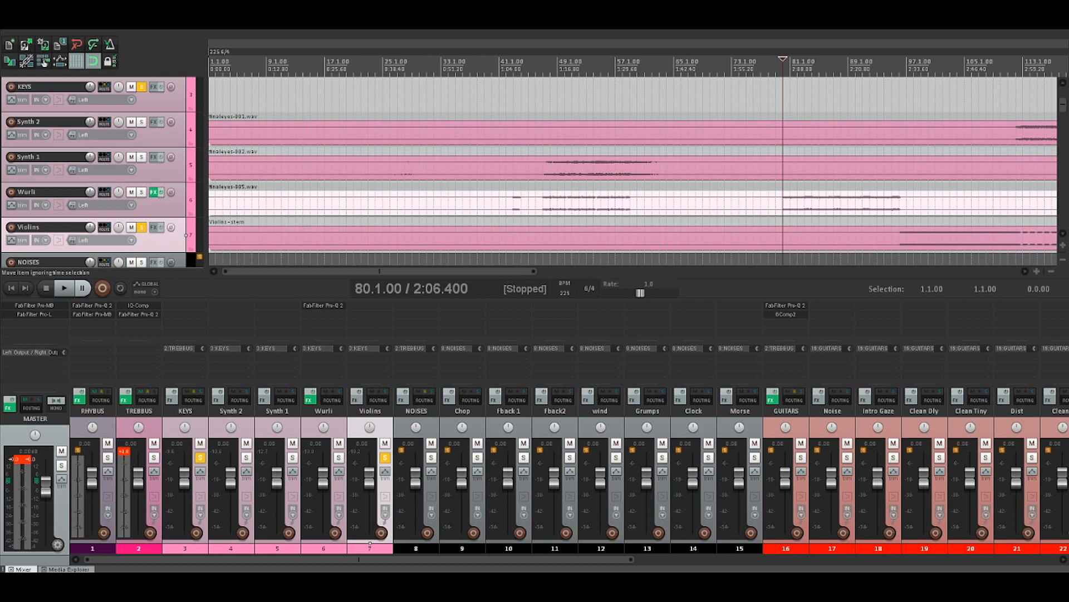
left_click(900, 238)
key("space")
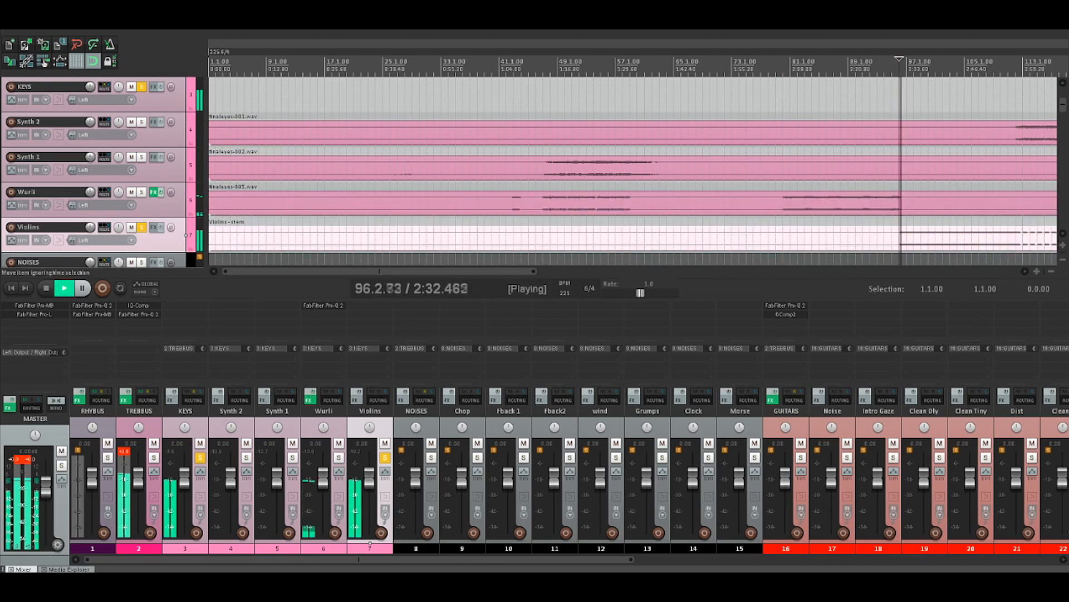
scroll(900, 239, "down", 1)
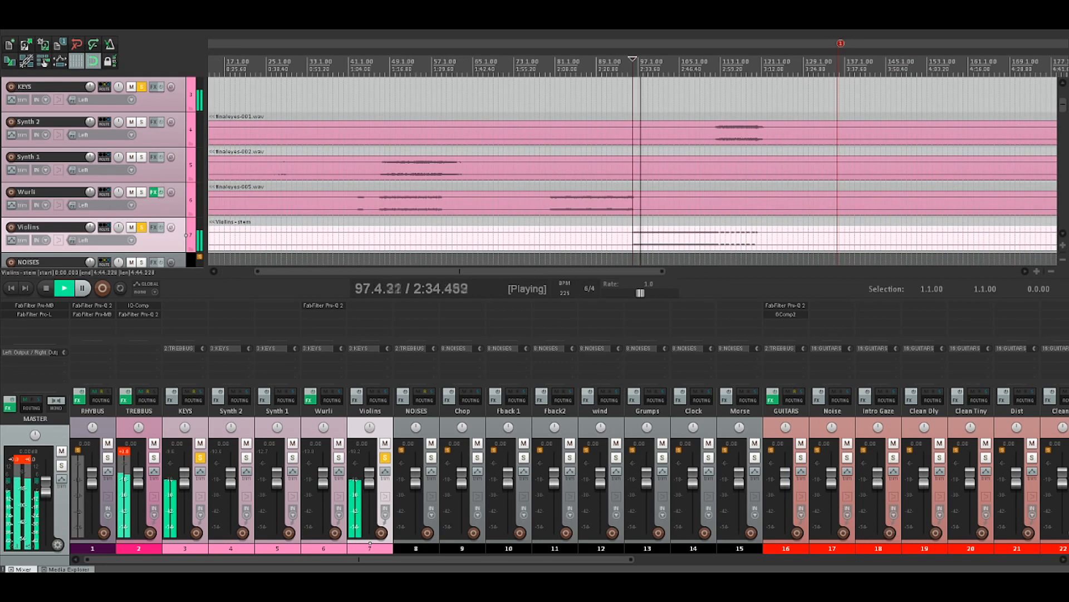
scroll(900, 238, "down", 1)
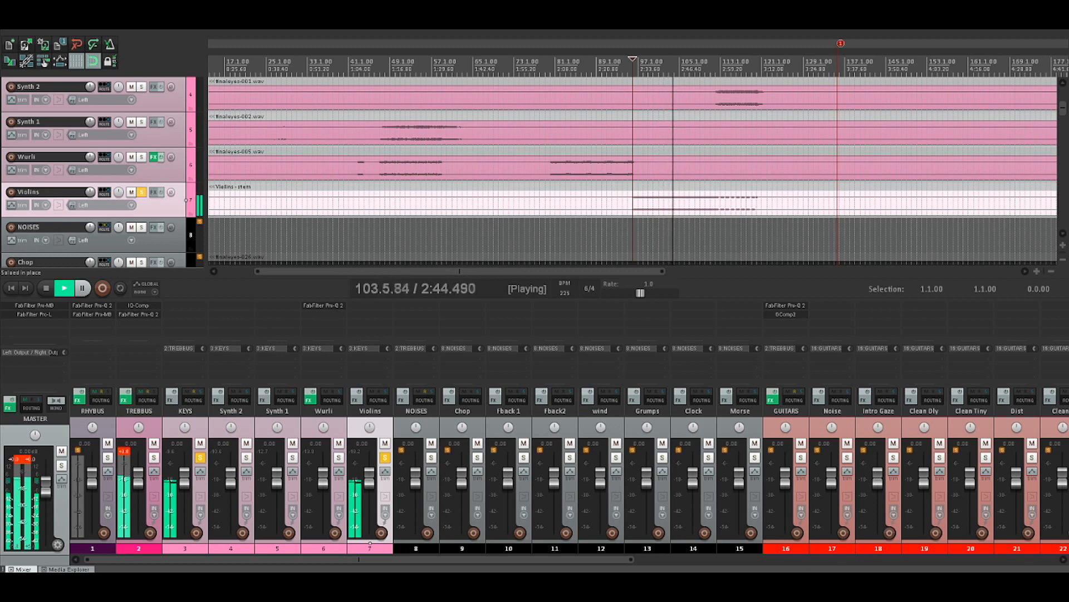
key("space")
Place the edit cursor at 105.1.00 and listen to the sustained section of the soloed Violins track
left_click(685, 238)
left_click(680, 238)
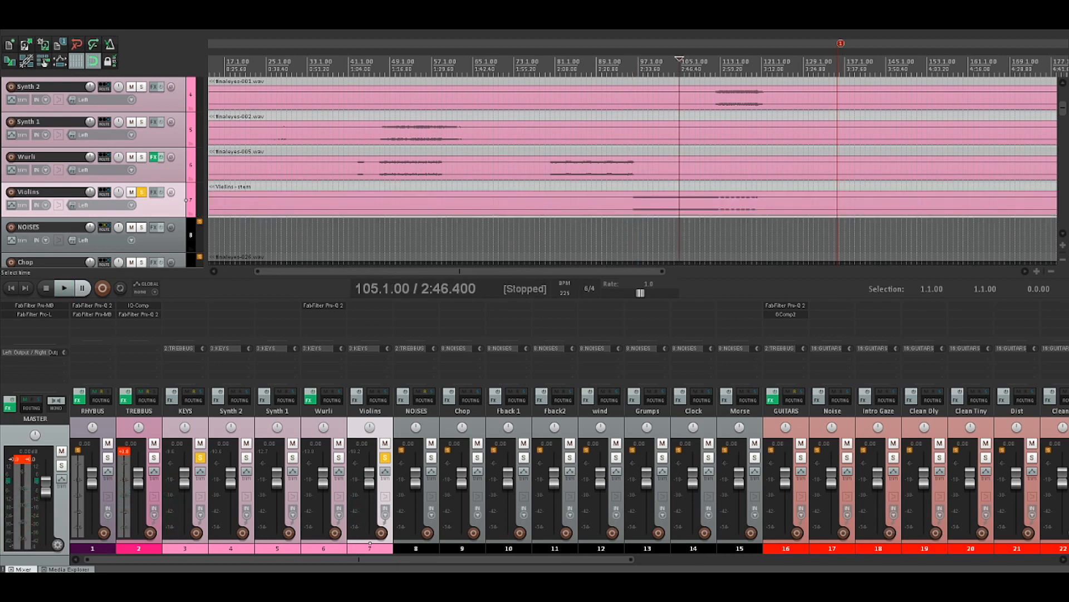
key("space")
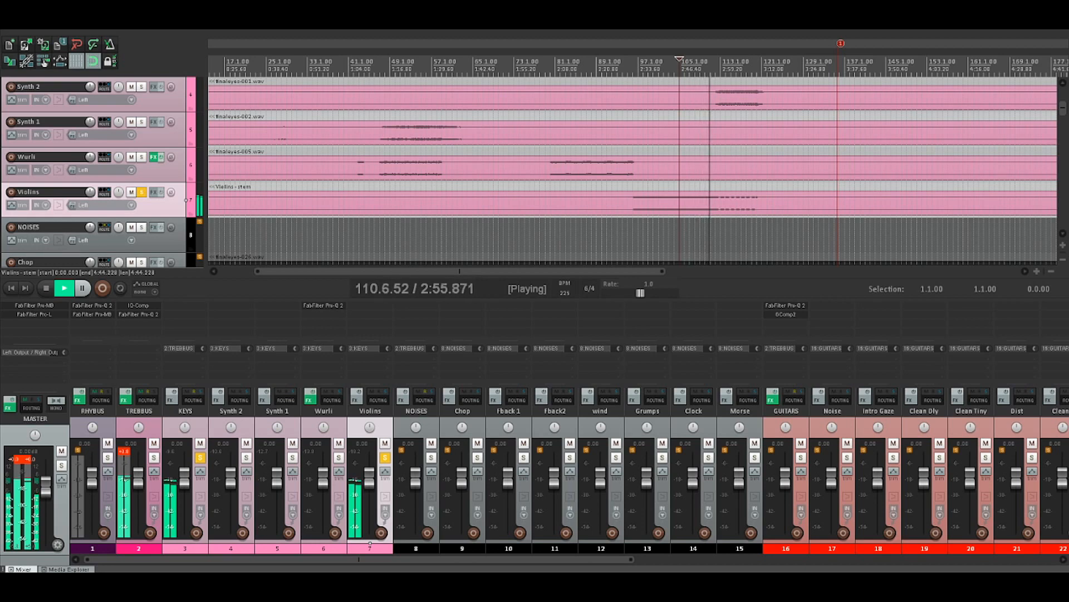
key("space")
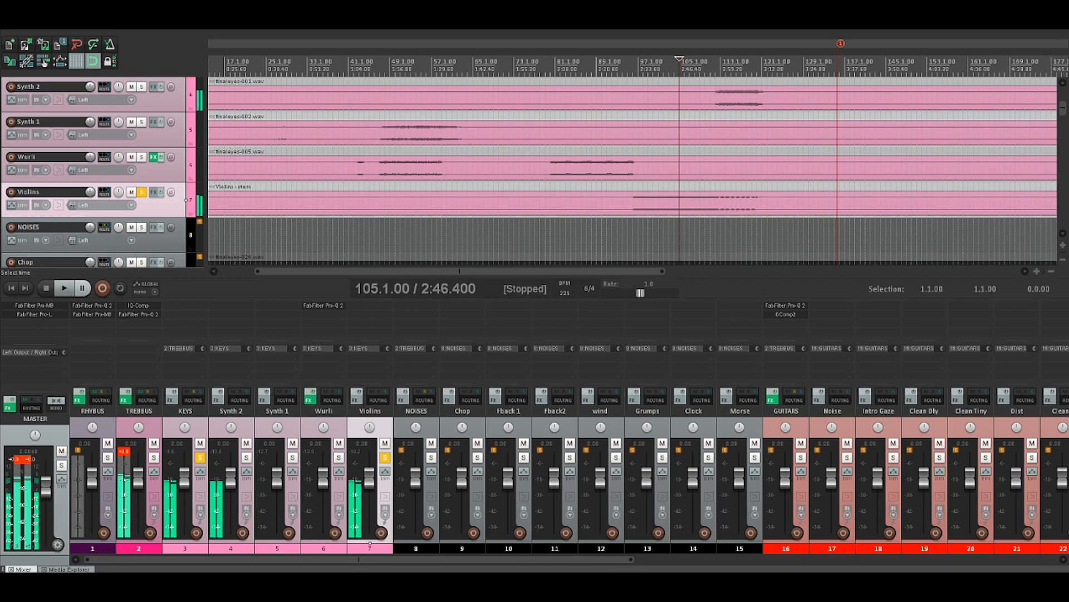
Place the edit cursor at 112.1.00 and listen to the broken-up final section of the soloed Violins track
left_click(715, 236)
scroll(715, 236, "up", 4)
scroll(715, 237, "up", 2)
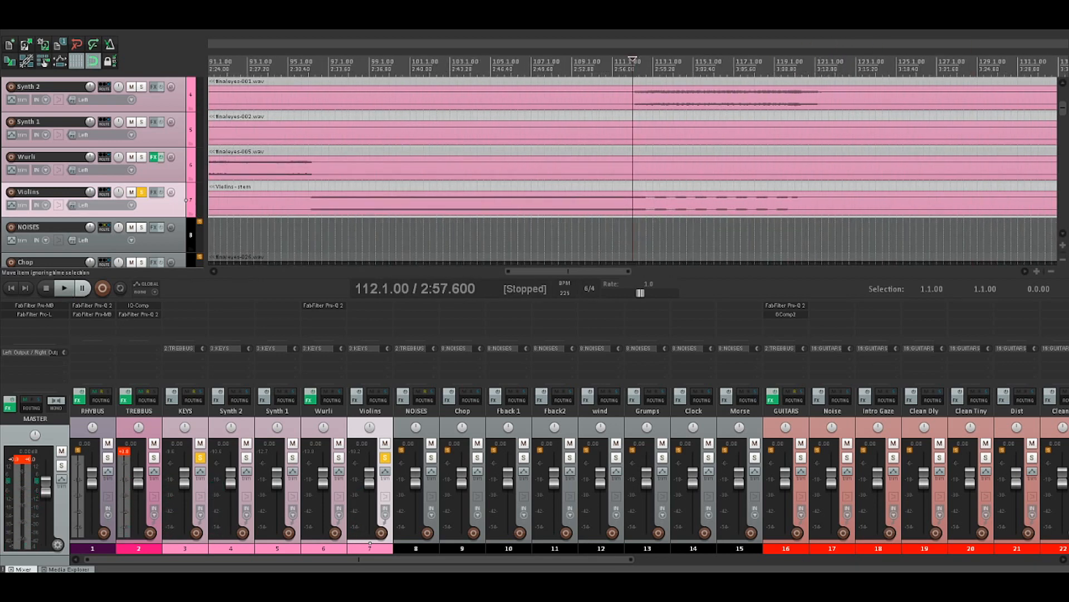
key("space")
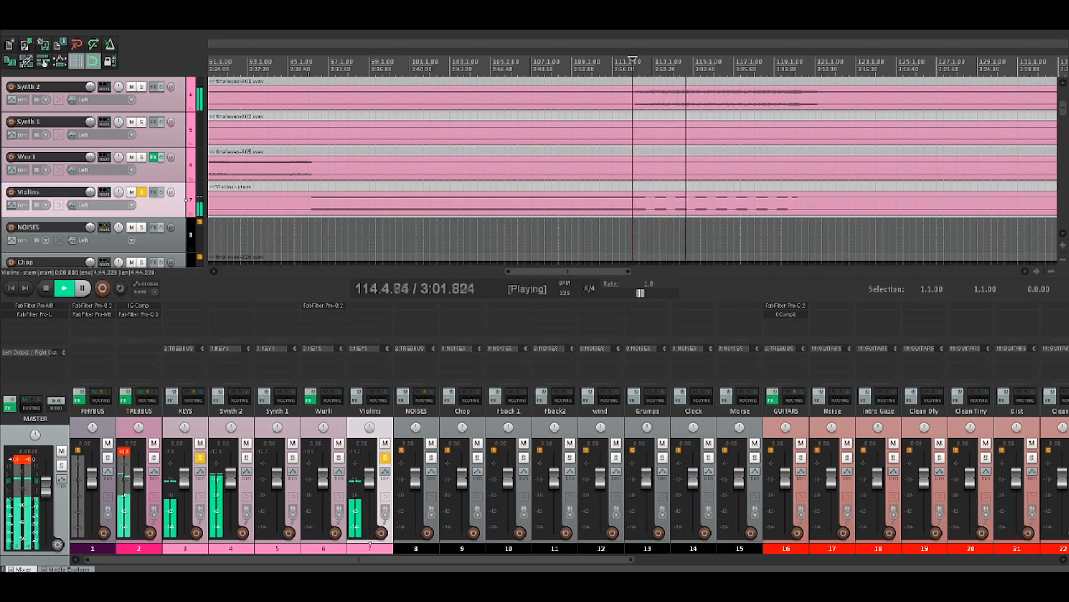
key("space")
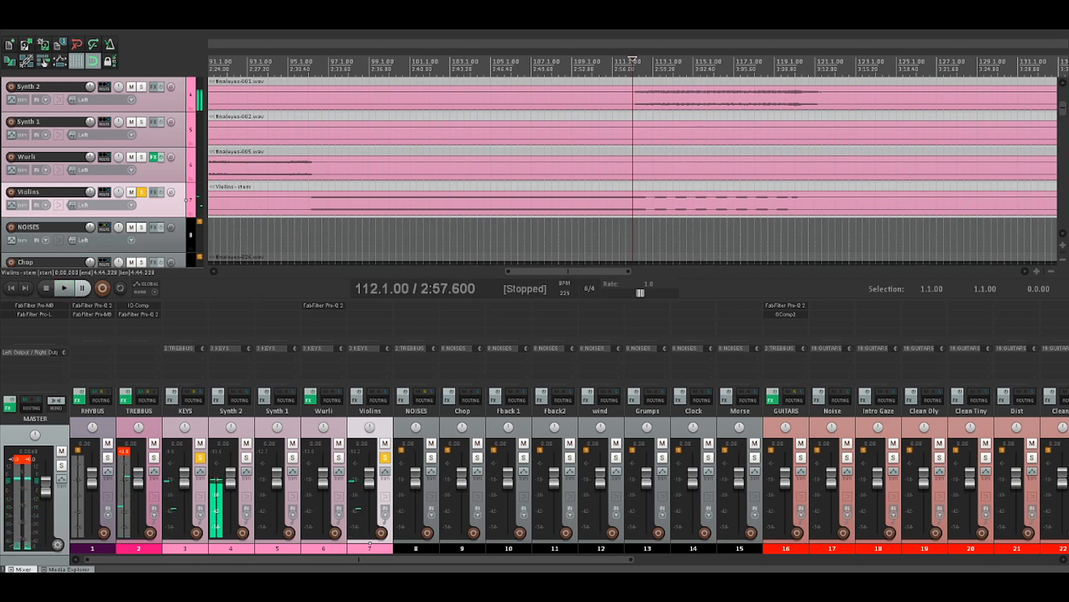
Clear the solos on Violins and KEYS and solo the NOISES group track
scroll(632, 203, "down", 6)
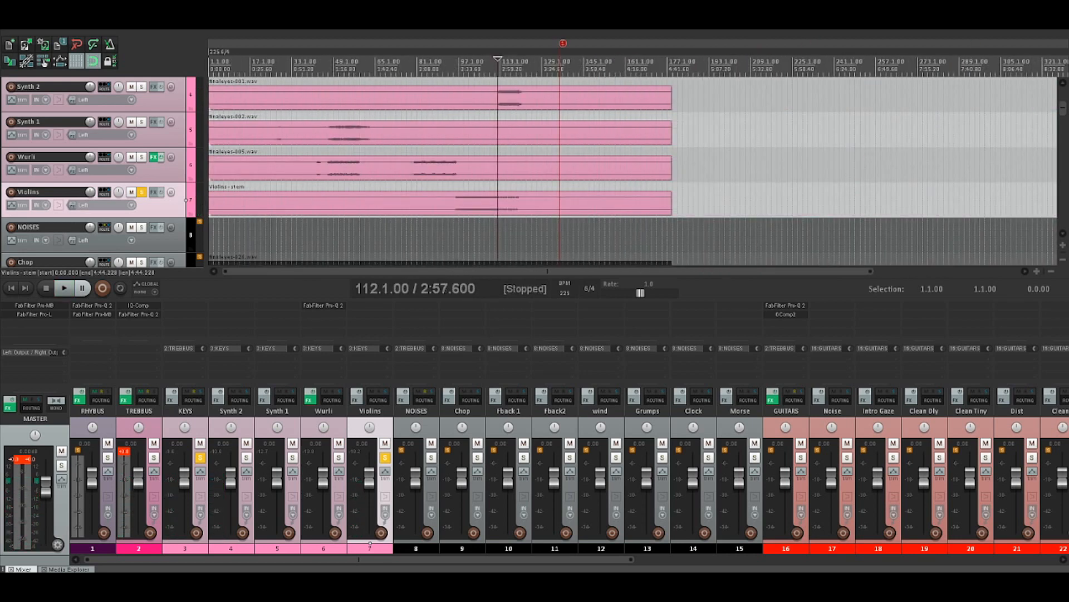
left_click(385, 457)
left_click(200, 458)
left_click(430, 464)
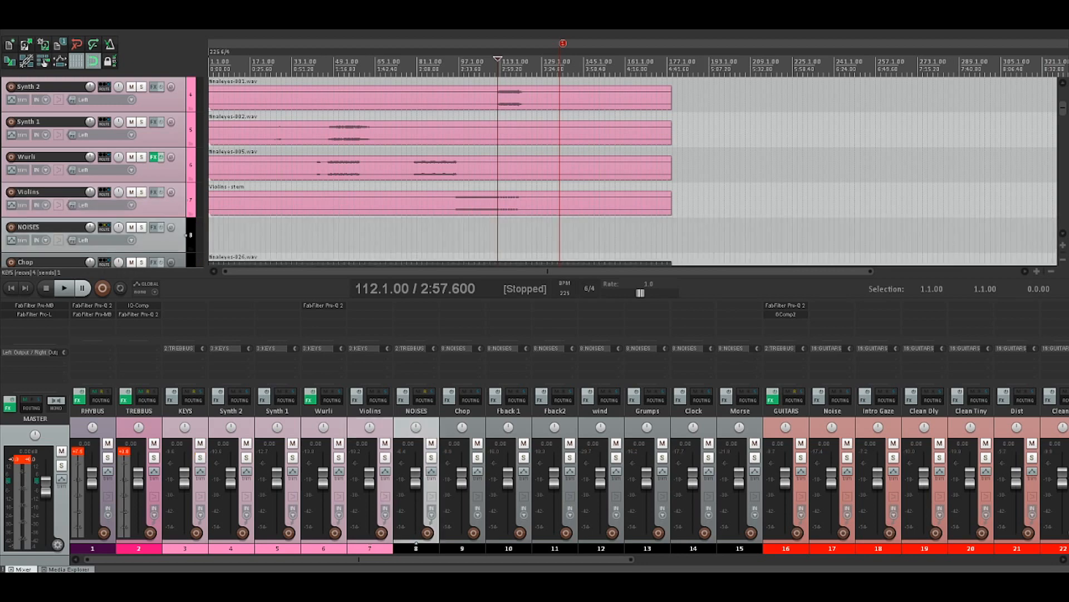
left_click(431, 457)
scroll(633, 173, "down", 3)
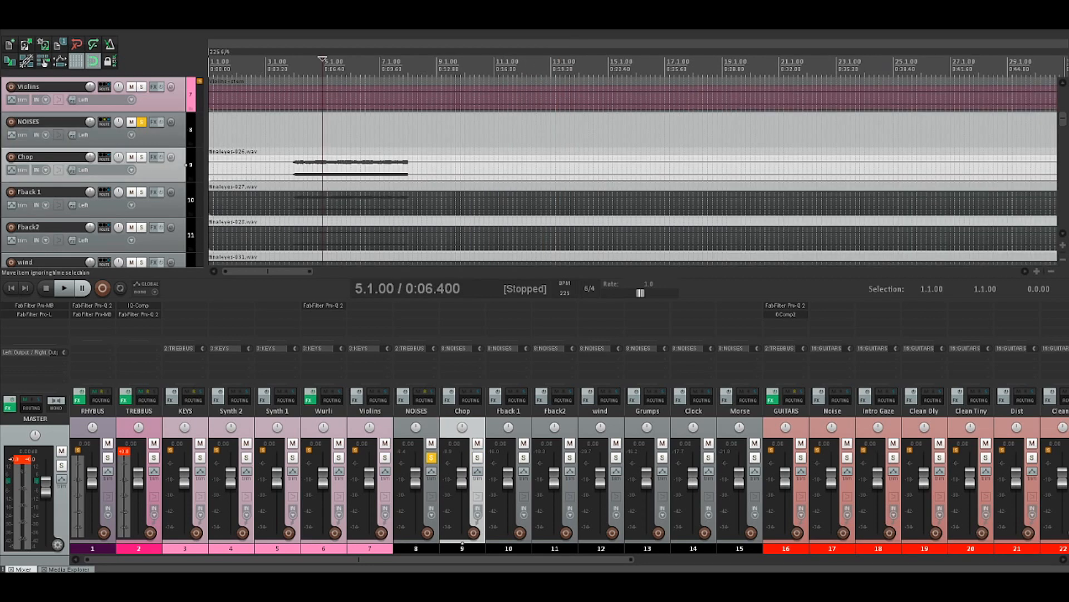
Remove the Chop track, solo Fback 1 and listen to it from 3.5.00
left_click(284, 168)
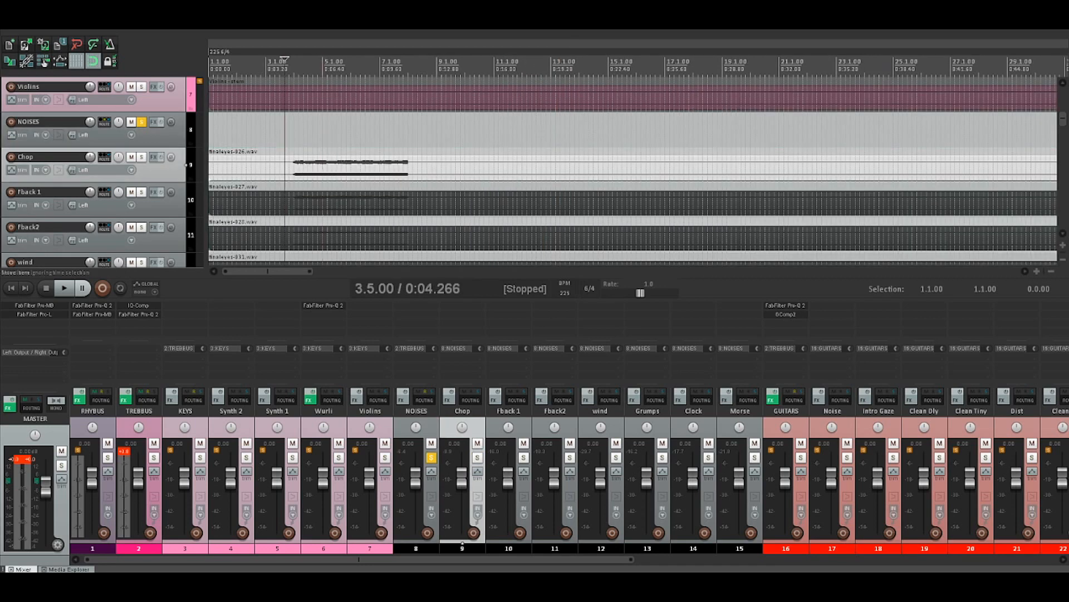
key("space")
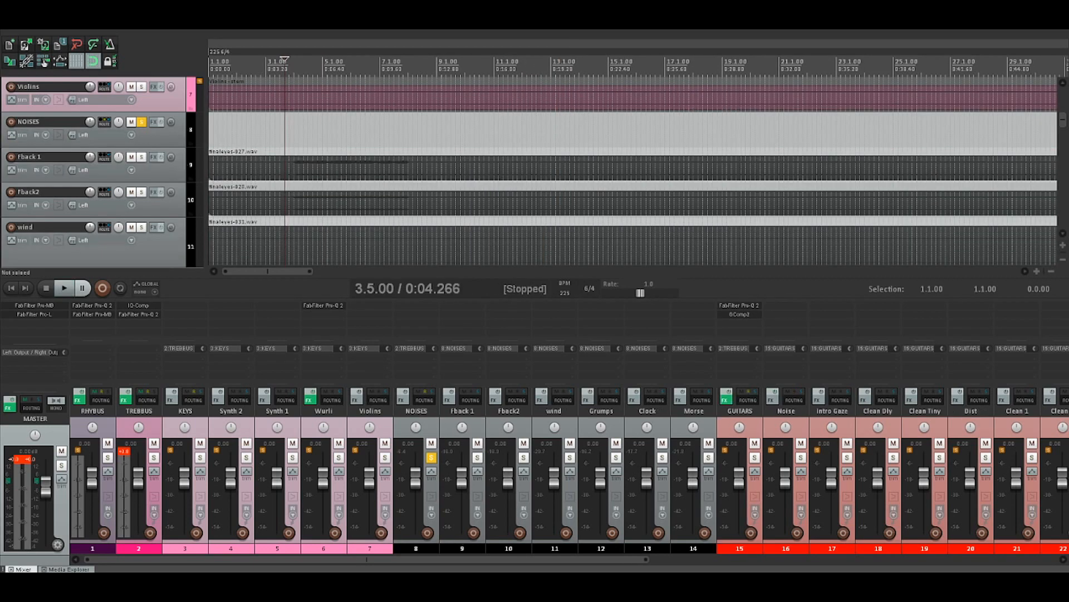
left_click(141, 158)
key("space")
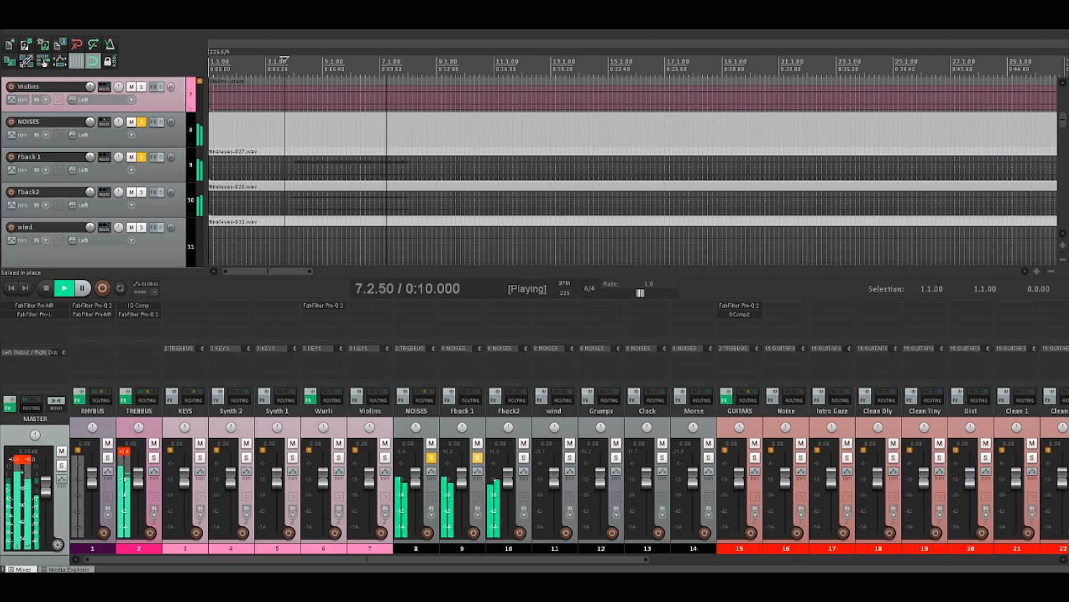
key("space")
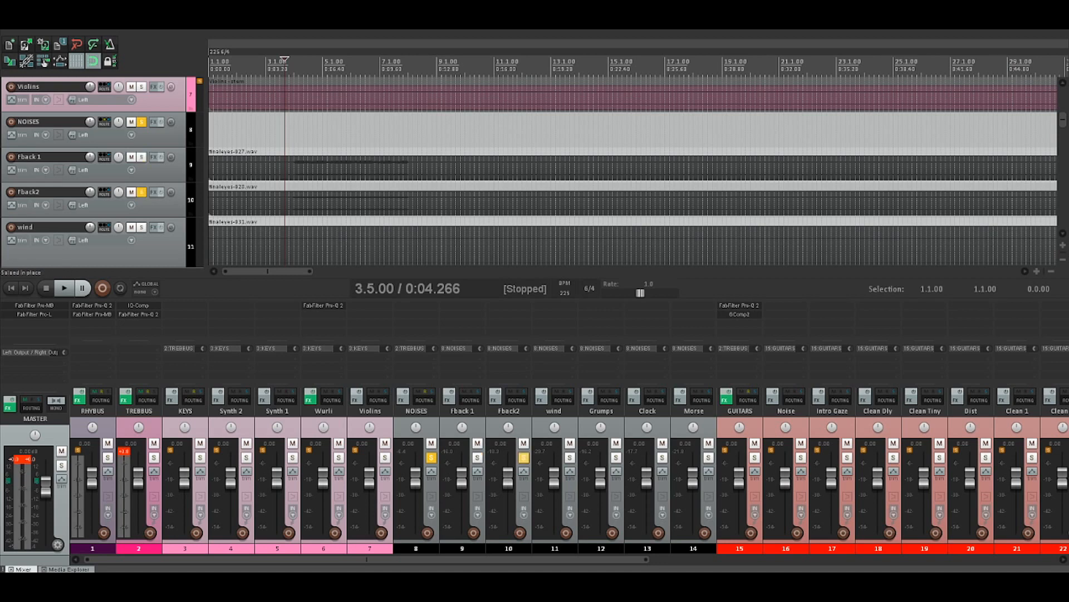
Listen to Fback2 from 3.5.00, soloed in place of Fback 1
left_click(187, 199)
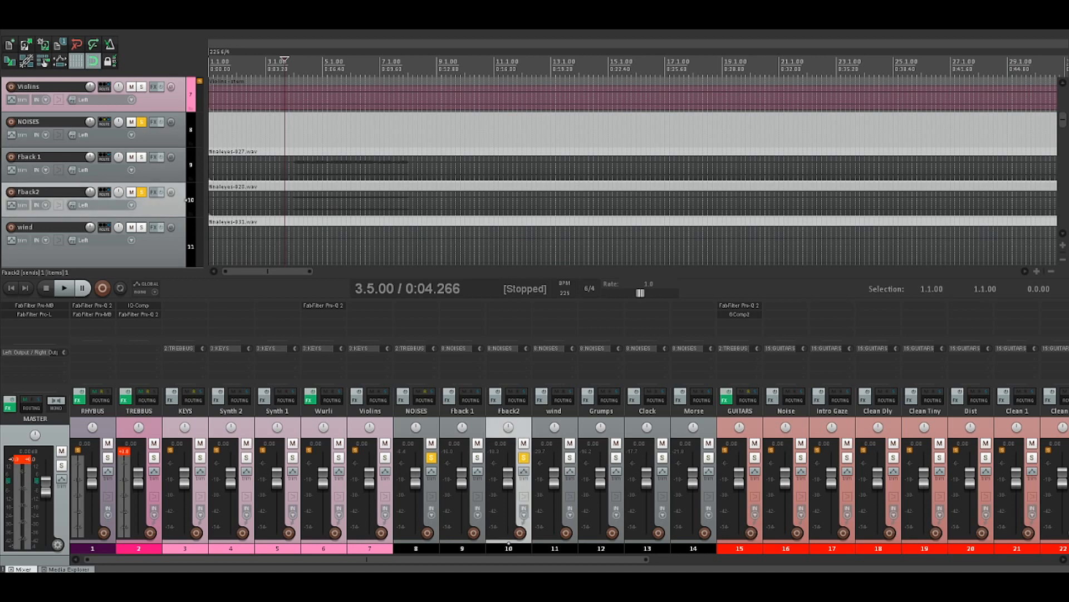
key("space")
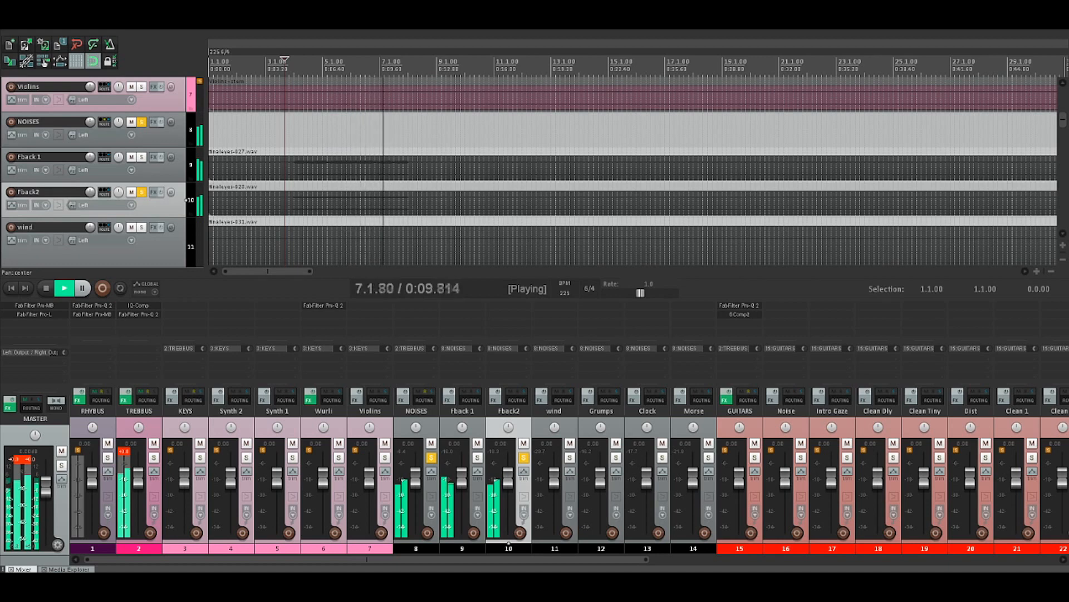
key("space")
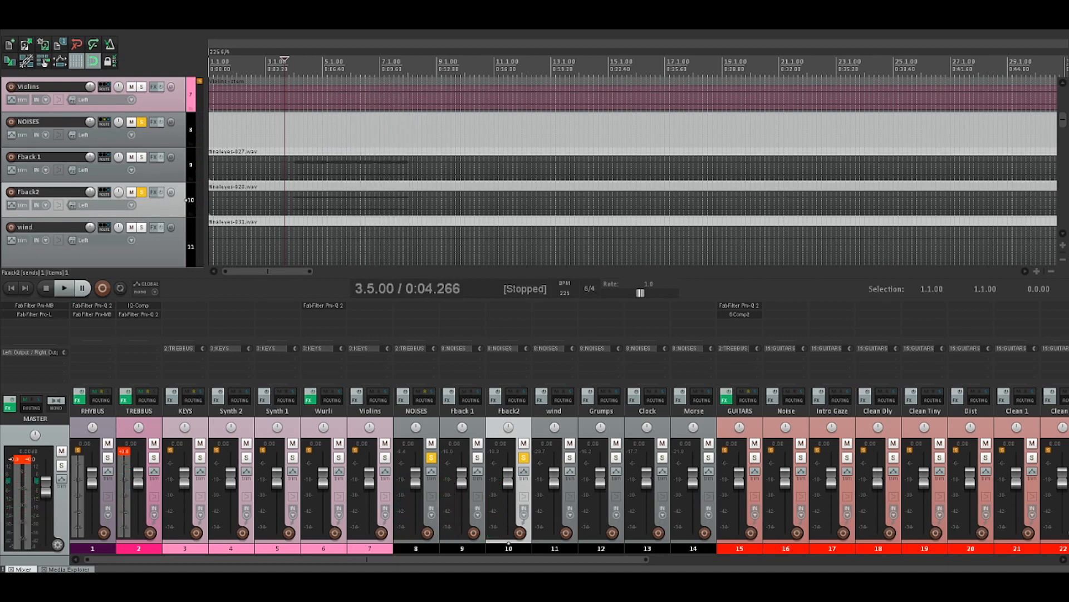
Solo wind in place of Fback2 and listen to its short part from 58.1.00
left_click(142, 192)
left_click(142, 251)
scroll(633, 173, "down", 8)
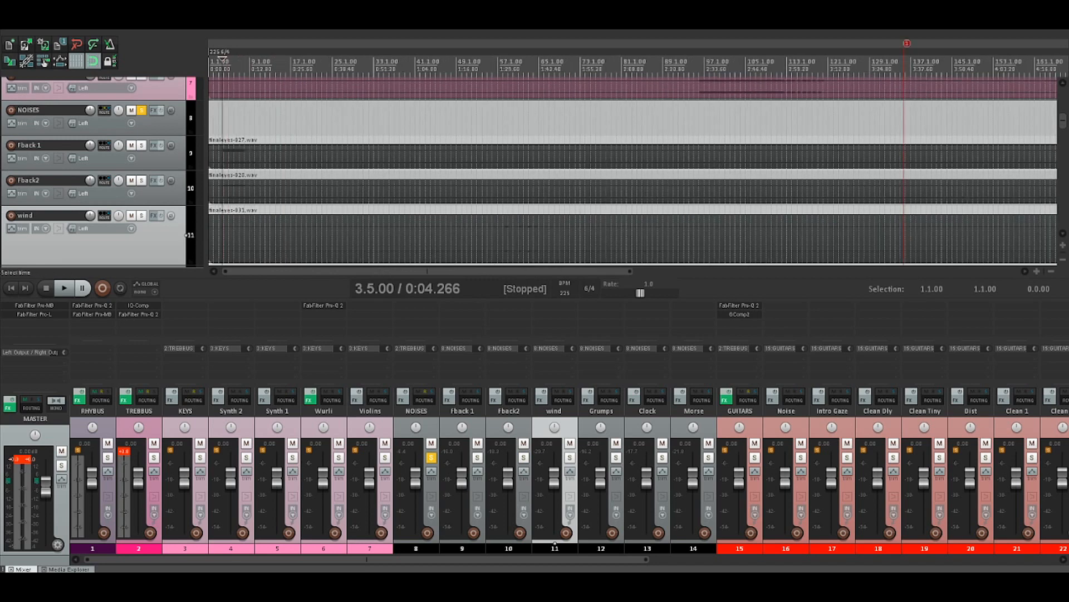
left_click(503, 61)
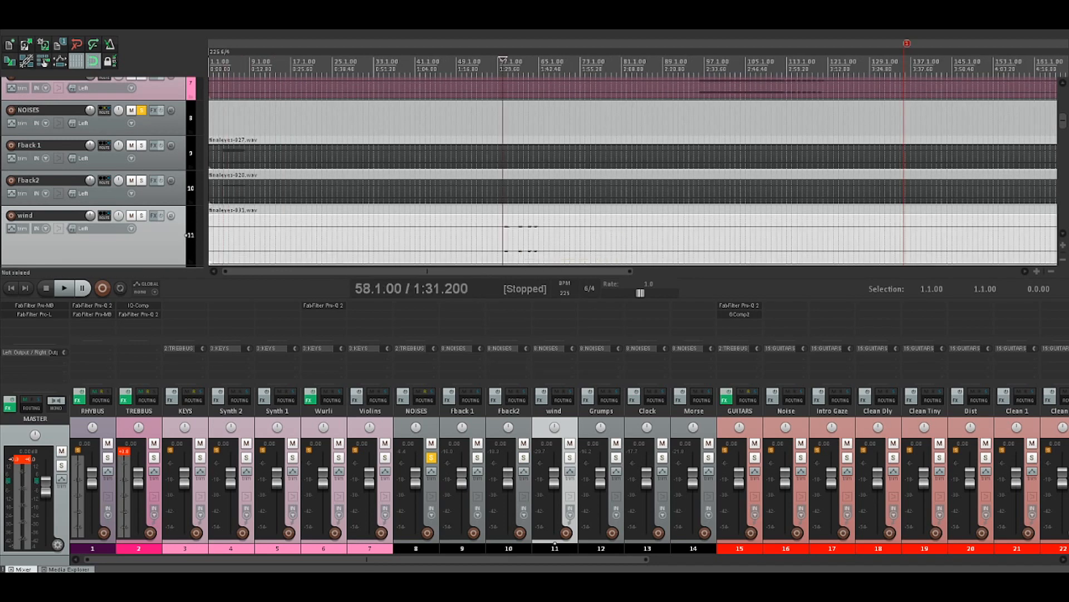
left_click(141, 216)
key("space")
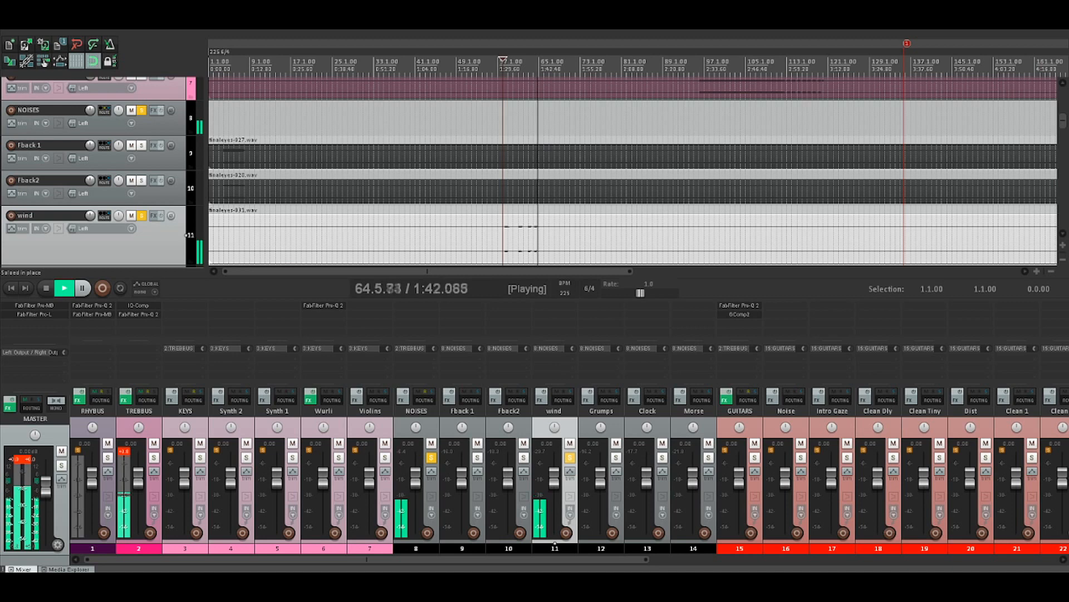
key("space")
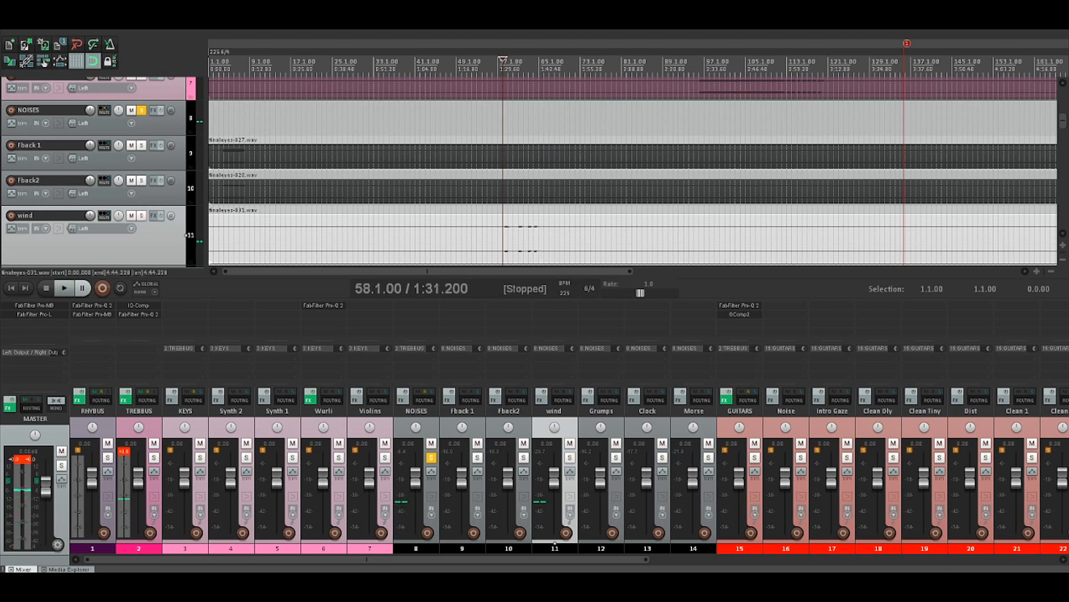
Solo Grumps in place of wind and listen to its part from 38.6.00
key("Down")
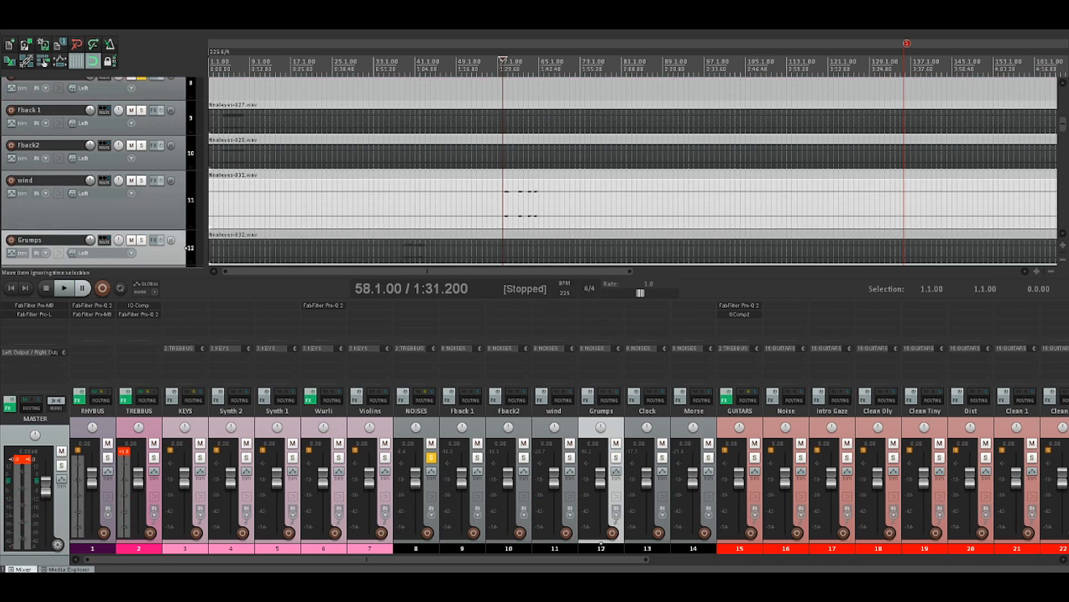
left_click(401, 250)
left_click(406, 251)
scroll(406, 251, "up", 5)
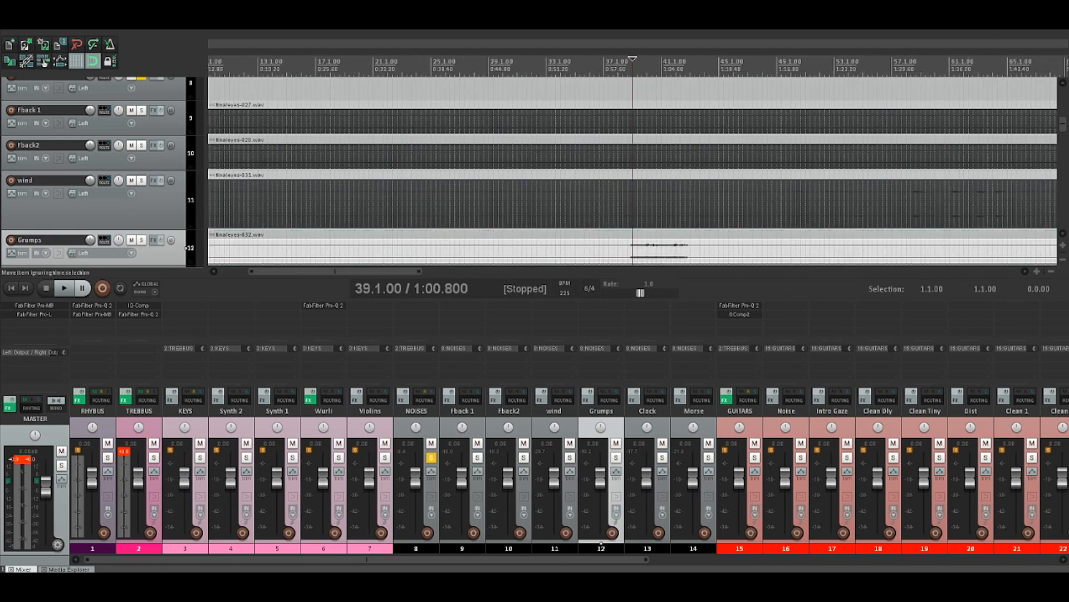
scroll(630, 251, "up", 4)
left_click(620, 251)
key("F6")
key("space")
scroll(620, 251, "down", 3)
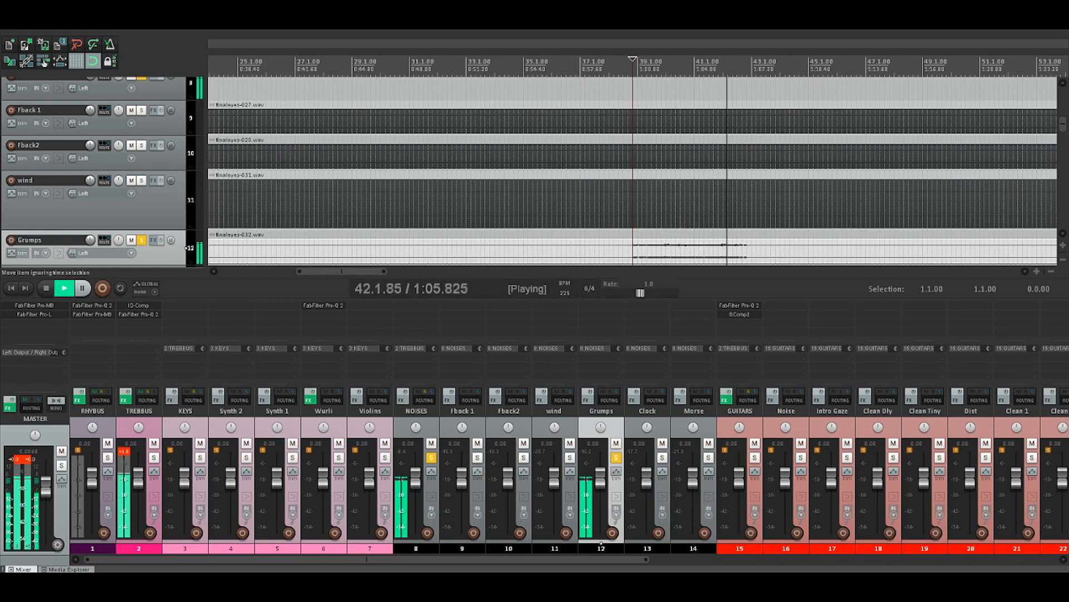
key("space")
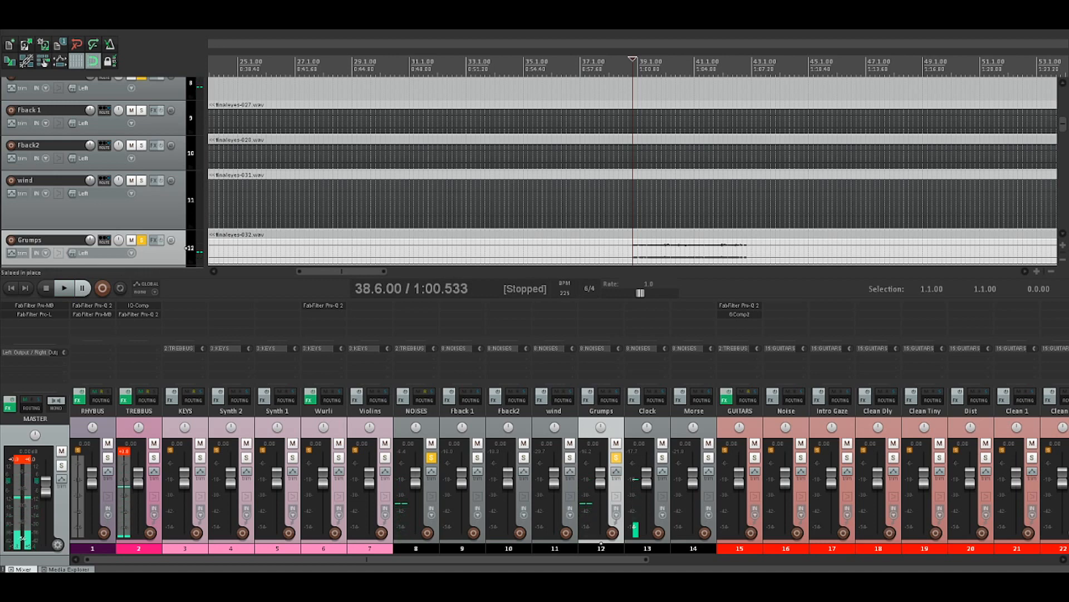
Solo Clock in place of Grumps and listen to its part from 43.1.00
key("Down")
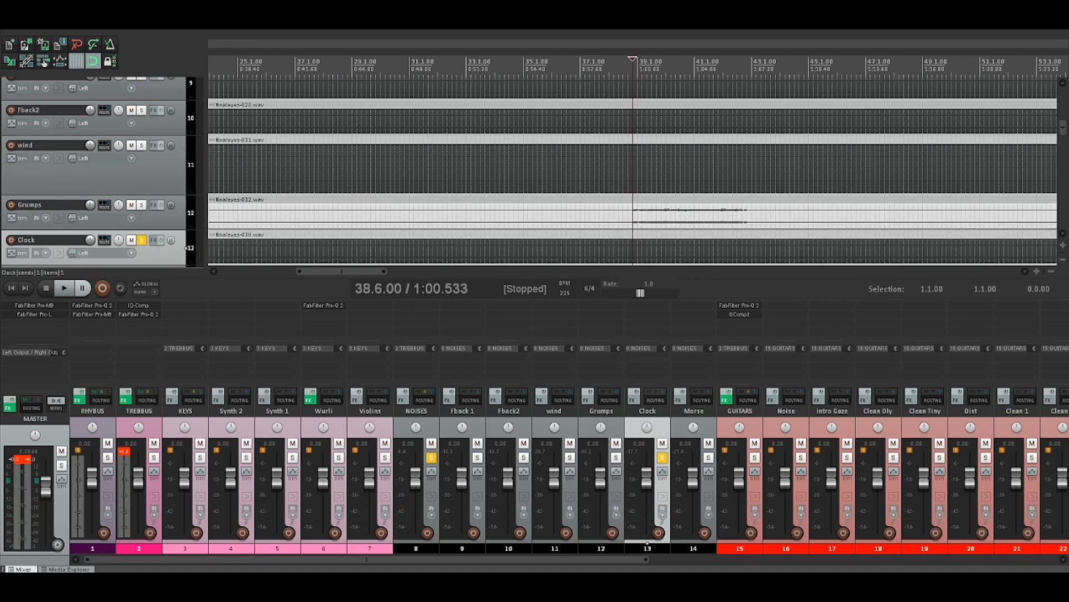
scroll(633, 167, "down", 2)
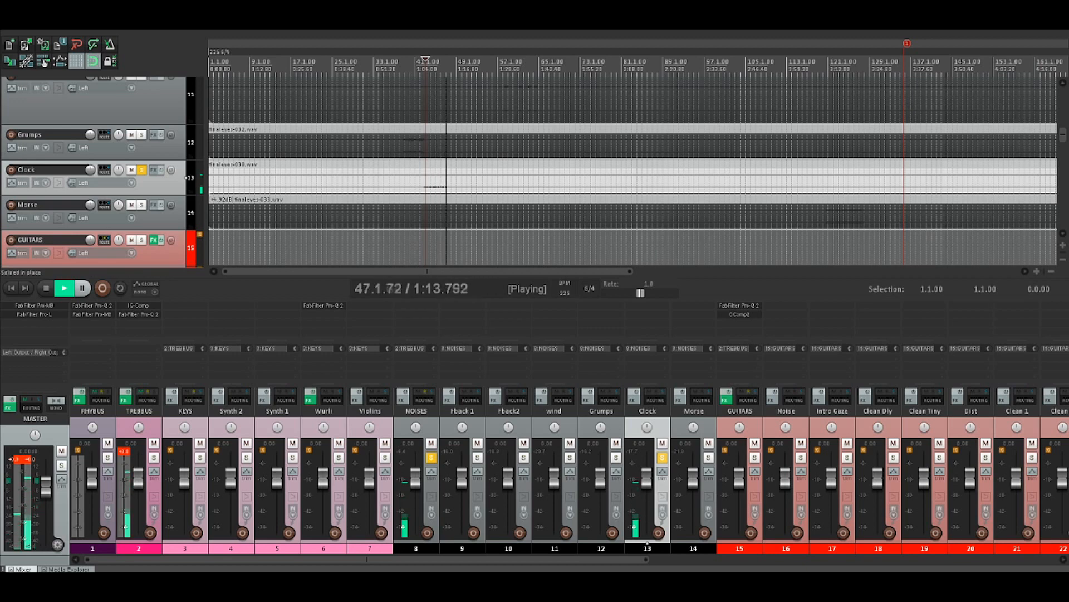
key("space")
Solo Morse in place of Clock and listen to its part from 120.1.00
key("Down")
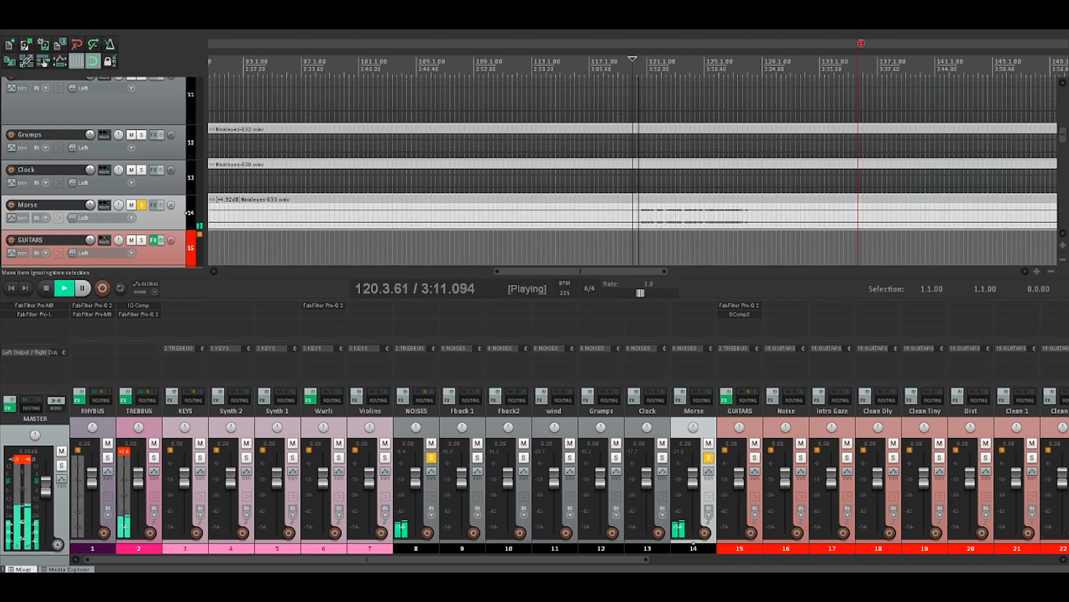
key("space")
key("space")
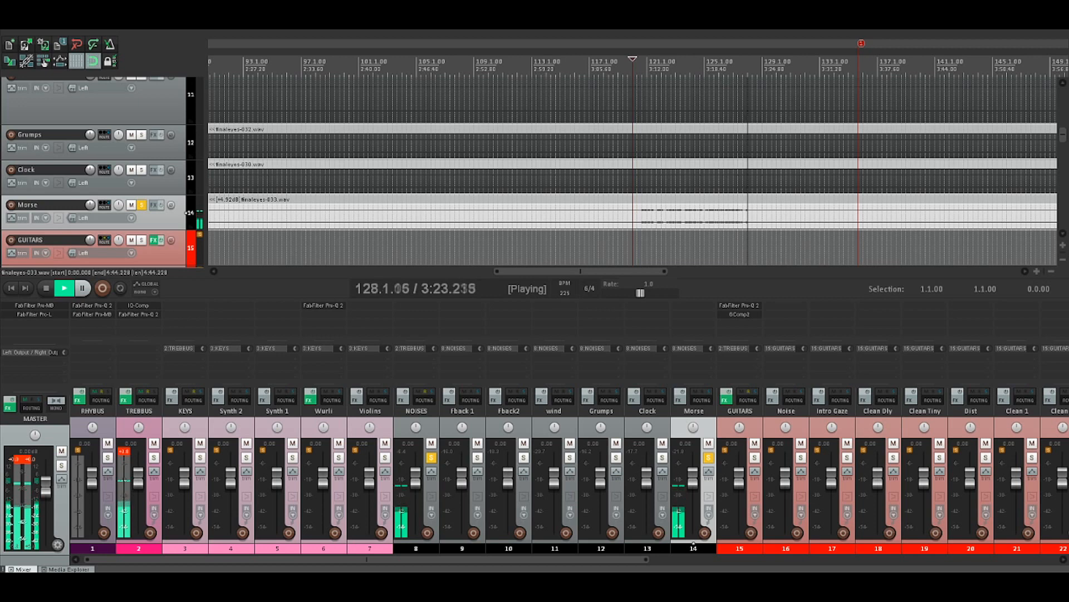
key("space")
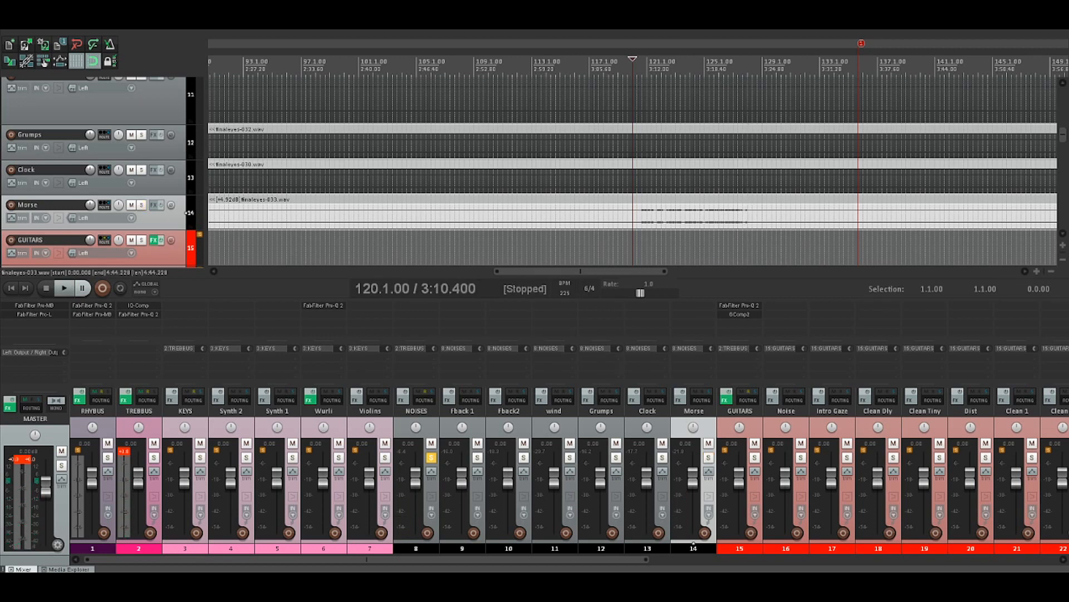
Clear the solo on the NOISES group and solo the RHYBUS track
left_click(431, 457)
left_click(92, 543)
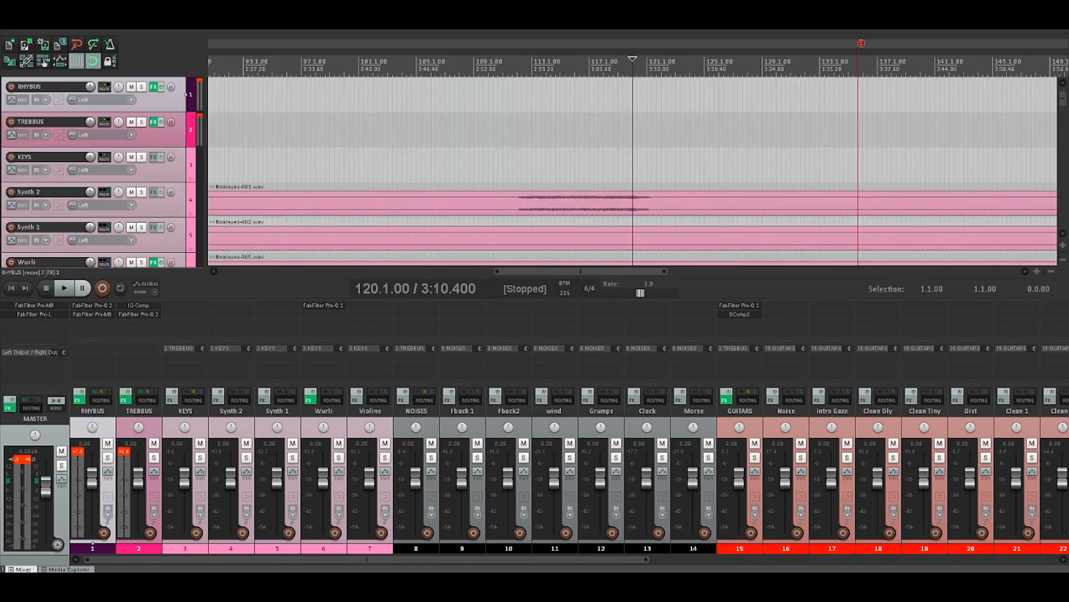
left_click(139, 543)
left_click(93, 543)
left_click(107, 457)
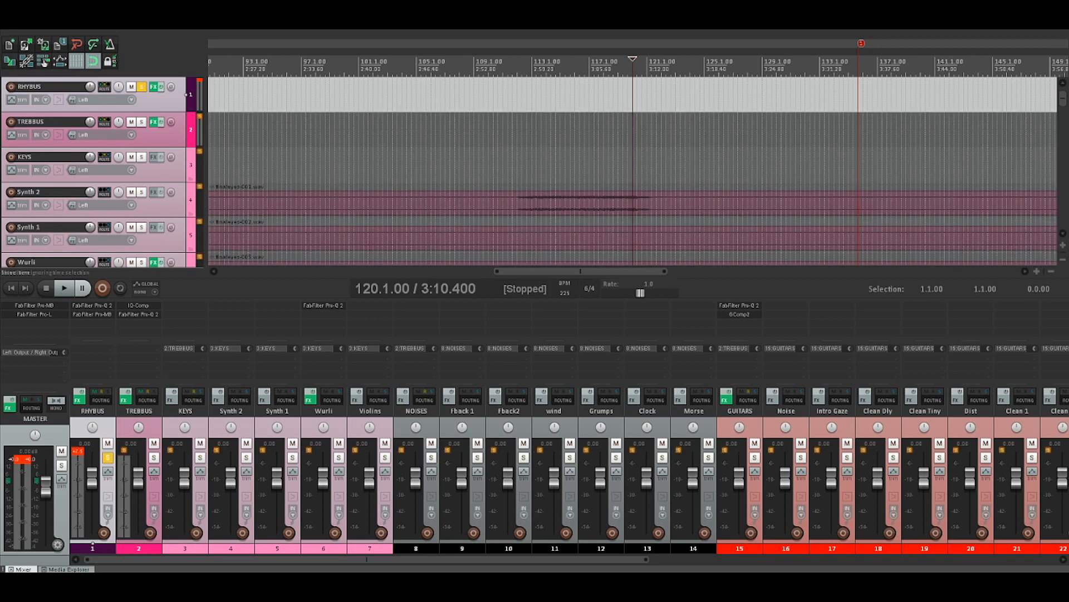
Place the edit cursor at 53.1.00 and listen to the soloed RHYBUS track
scroll(633, 171, "down", 6)
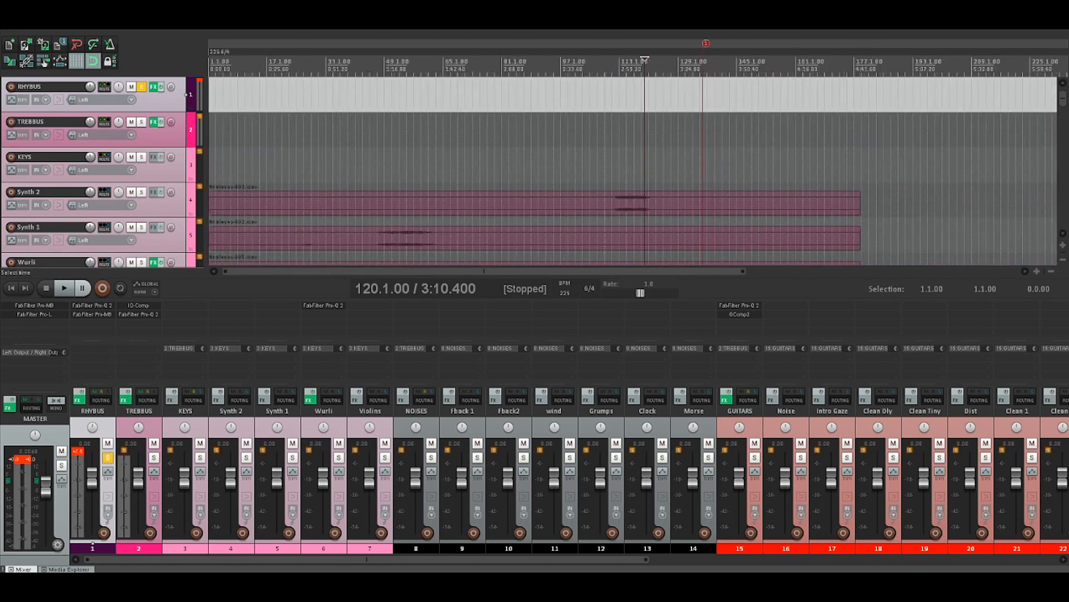
left_click(342, 65)
left_click(283, 64)
left_click(305, 65)
key("space")
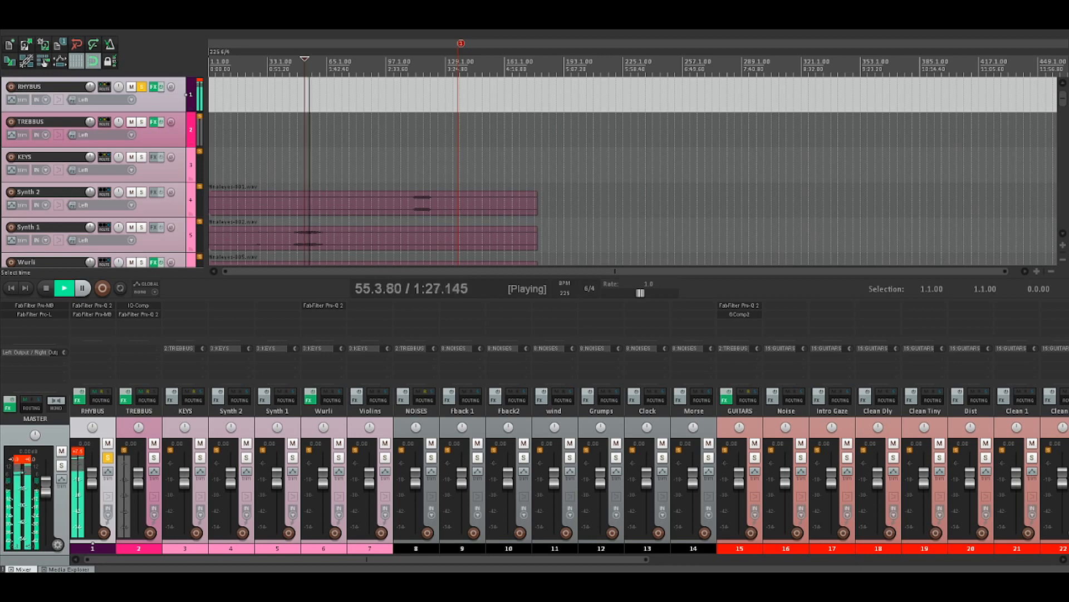
key("space")
Solo TREBBUS in place of RHYBUS, listen from 53.1.00, and add RHYBUS to the solo during playback
left_click(141, 87)
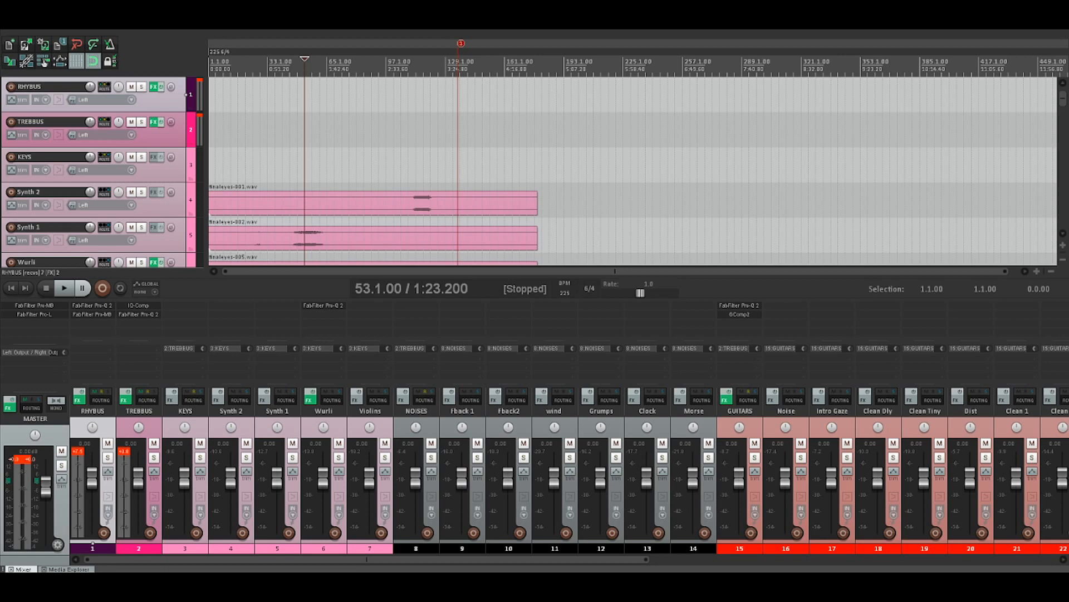
left_click(141, 121)
key("space")
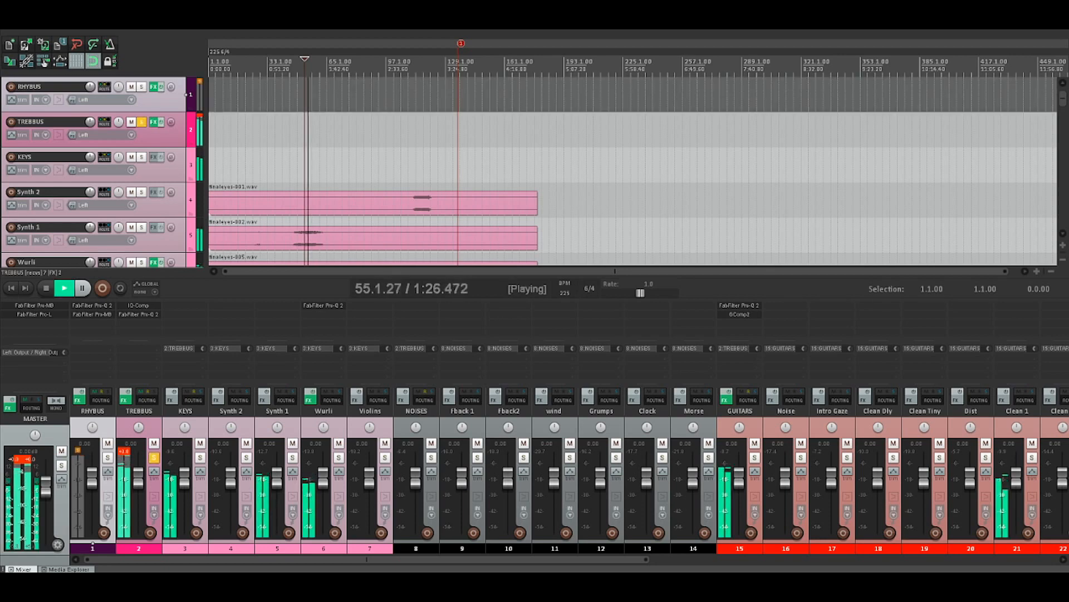
left_click(141, 86)
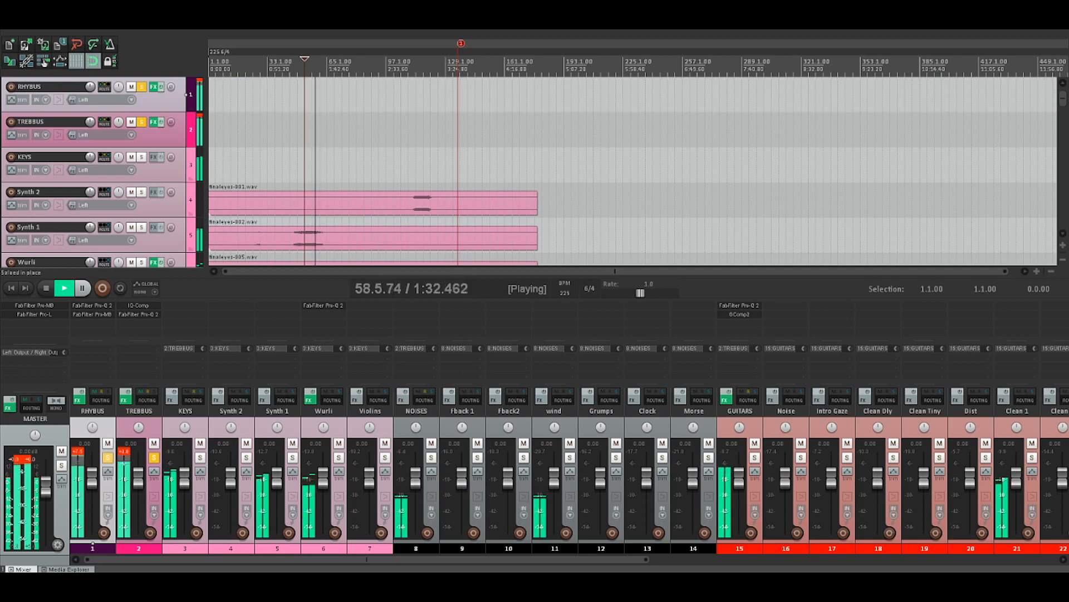
key("space")
Clear the solos on RHYBUS and TREBBUS and place the edit cursor at 9.1.00 on the KEYS track
left_click(142, 87)
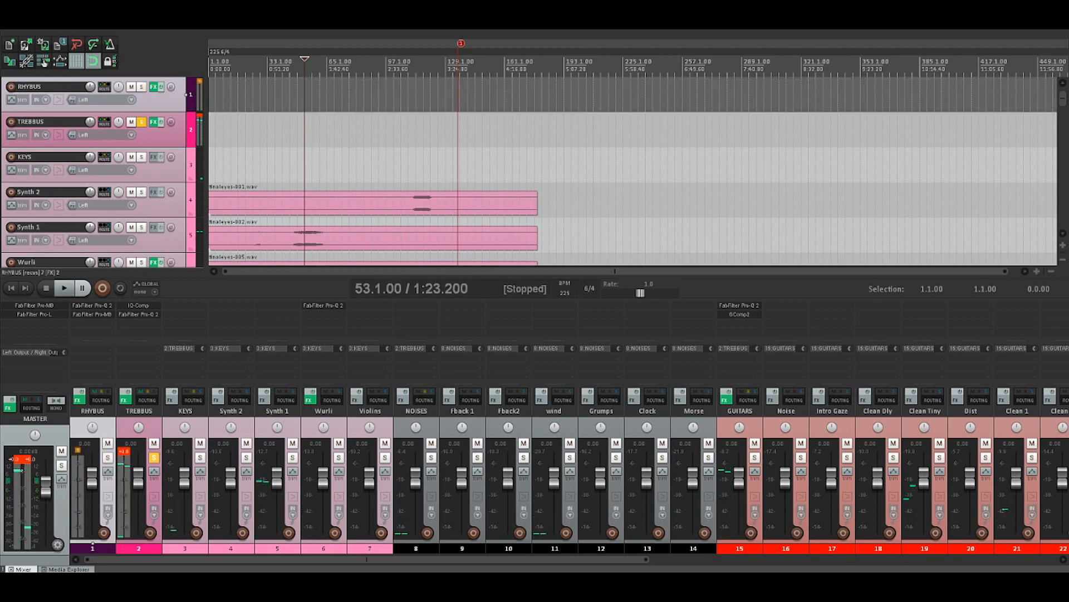
left_click(142, 122)
left_click(224, 165)
scroll(223, 165, "up", 3)
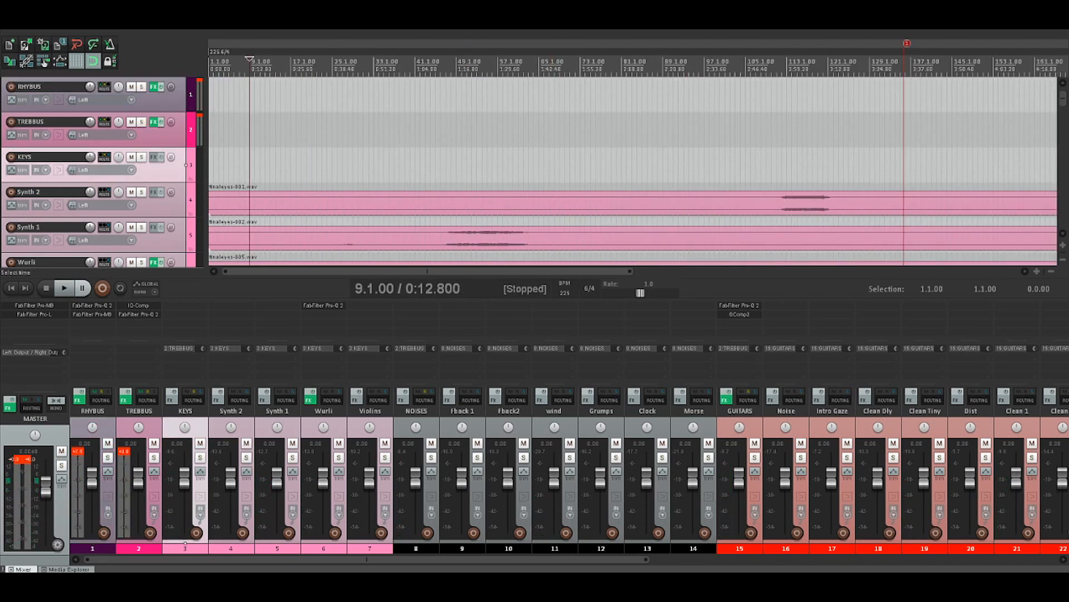
Look over the whole song's arrangement from the KEYS group through the noises, guitars, drums, bass and vox, ending at the Kick and Snare tracks
scroll(224, 165, "down", 3)
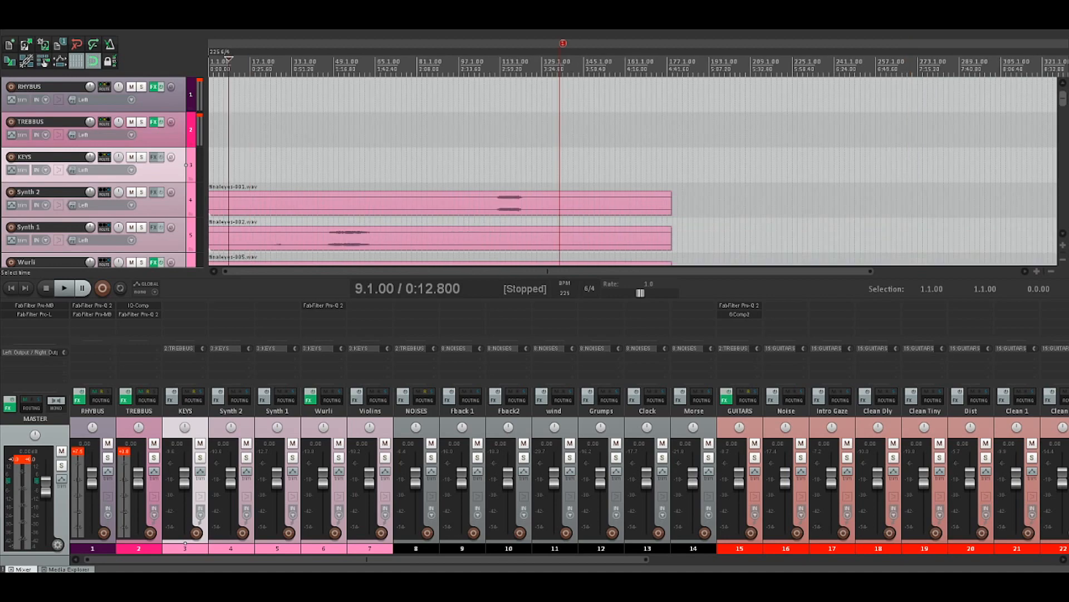
scroll(223, 165, "down", 5)
scroll(224, 165, "down", 6)
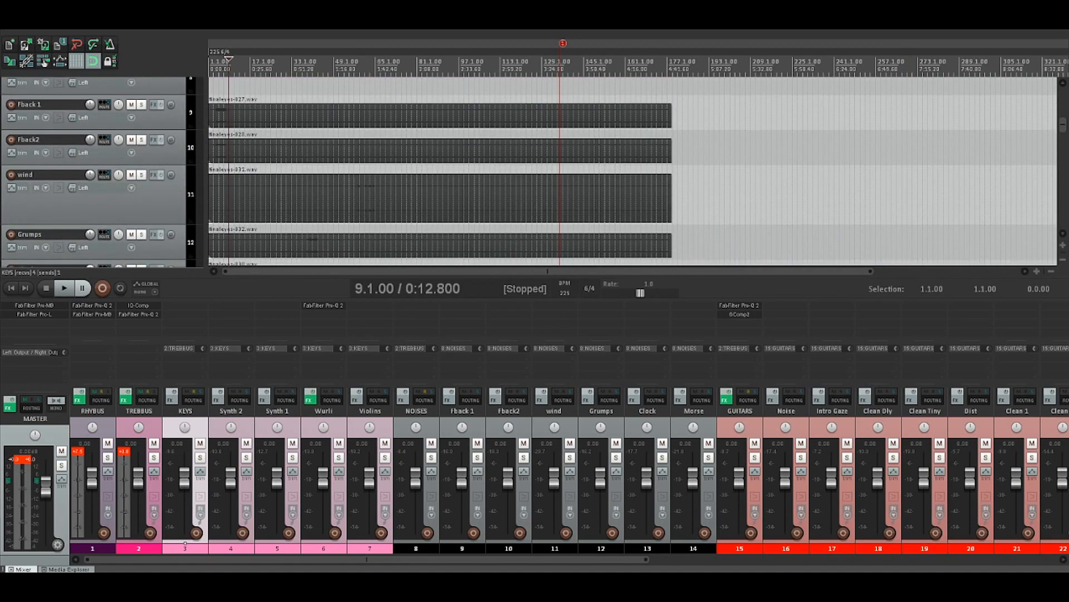
scroll(223, 165, "down", 7)
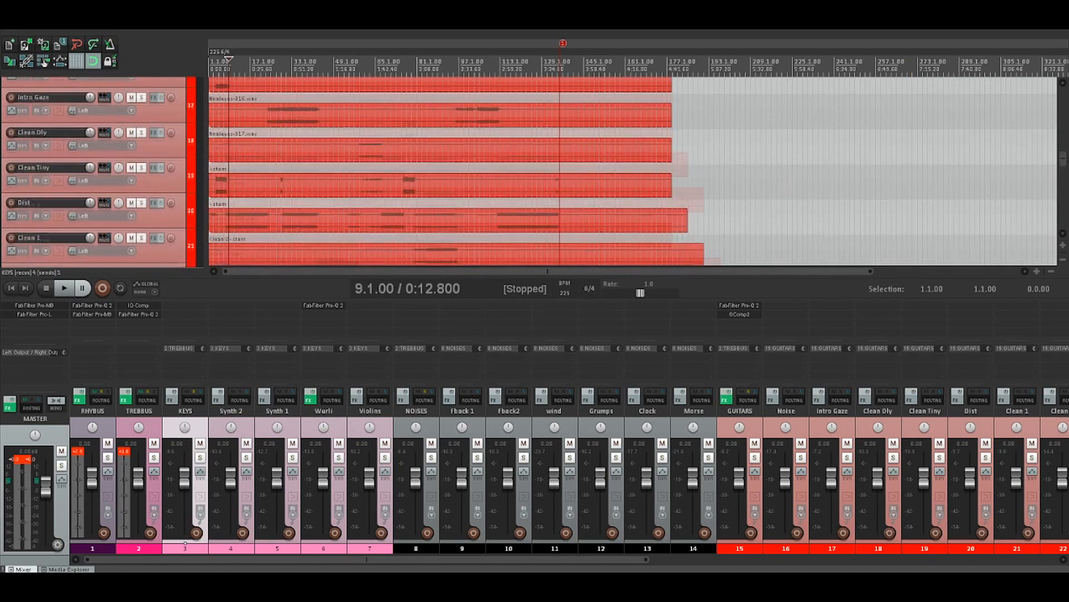
scroll(632, 170, "down", 10)
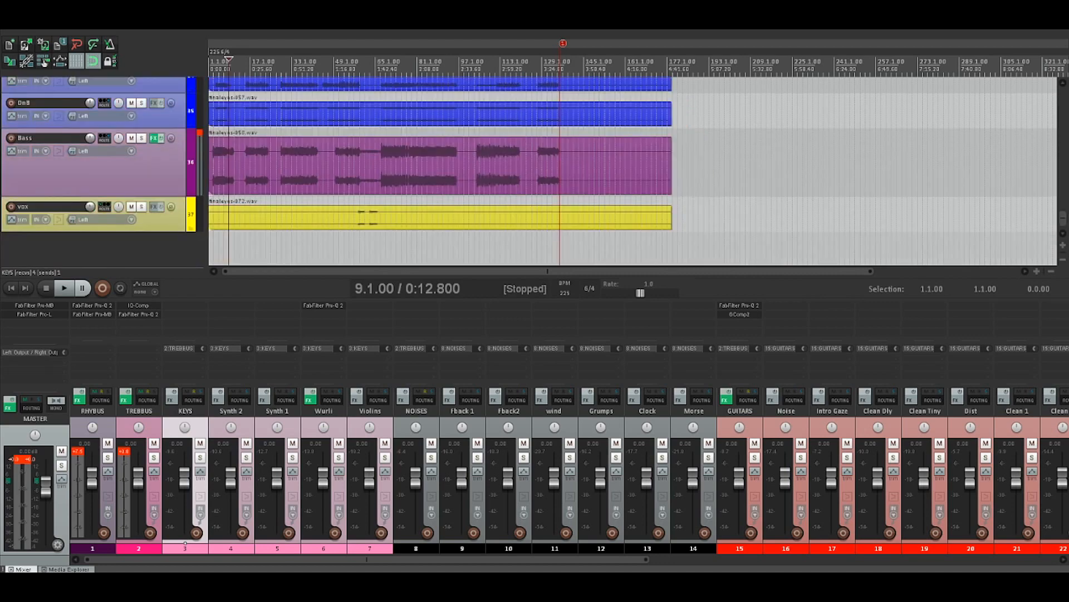
scroll(633, 171, "up", 3)
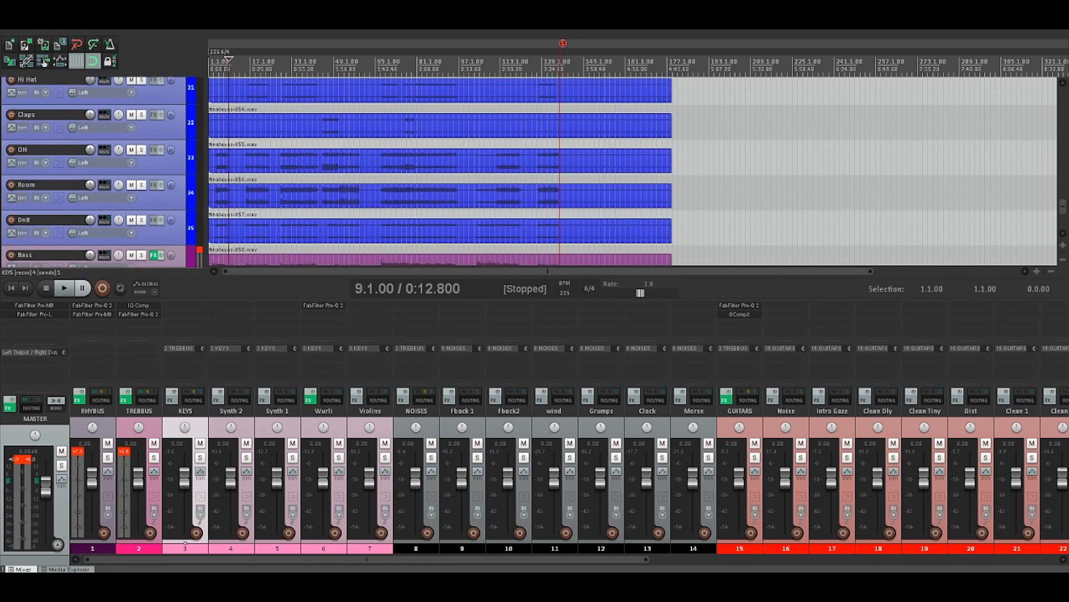
scroll(633, 171, "up", 10)
scroll(633, 171, "down", 4)
scroll(633, 170, "up", 1)
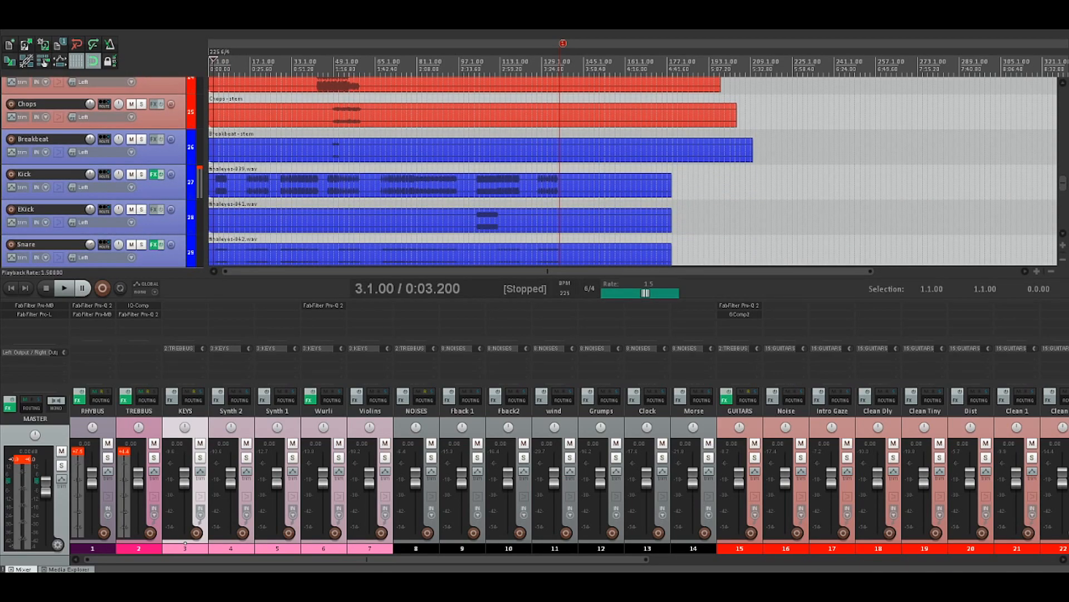
Move the edit cursor to 3.1.00 near the start of the song
double_click(645, 292)
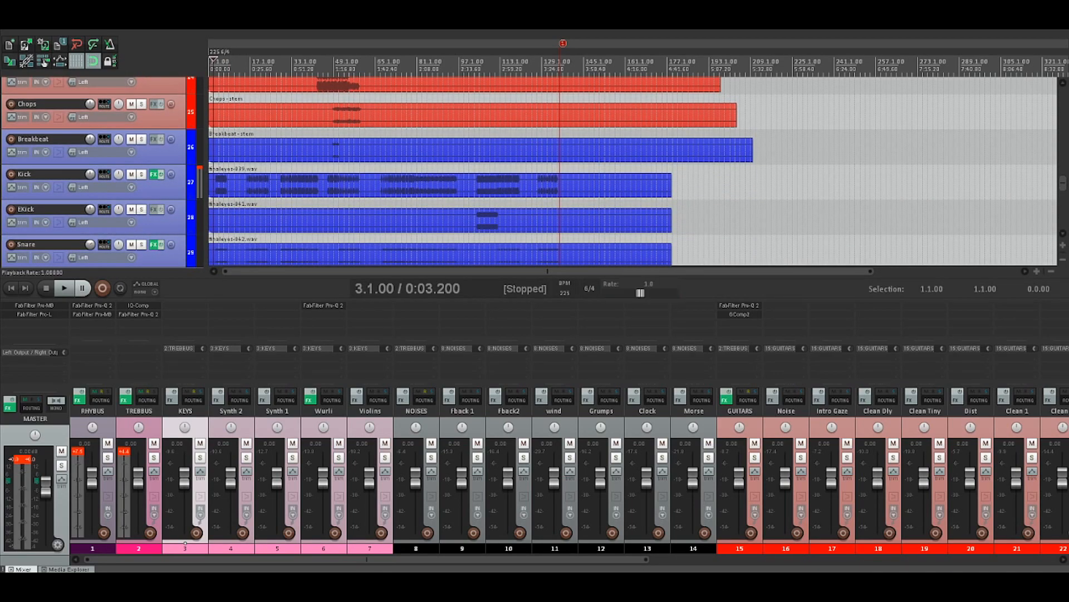